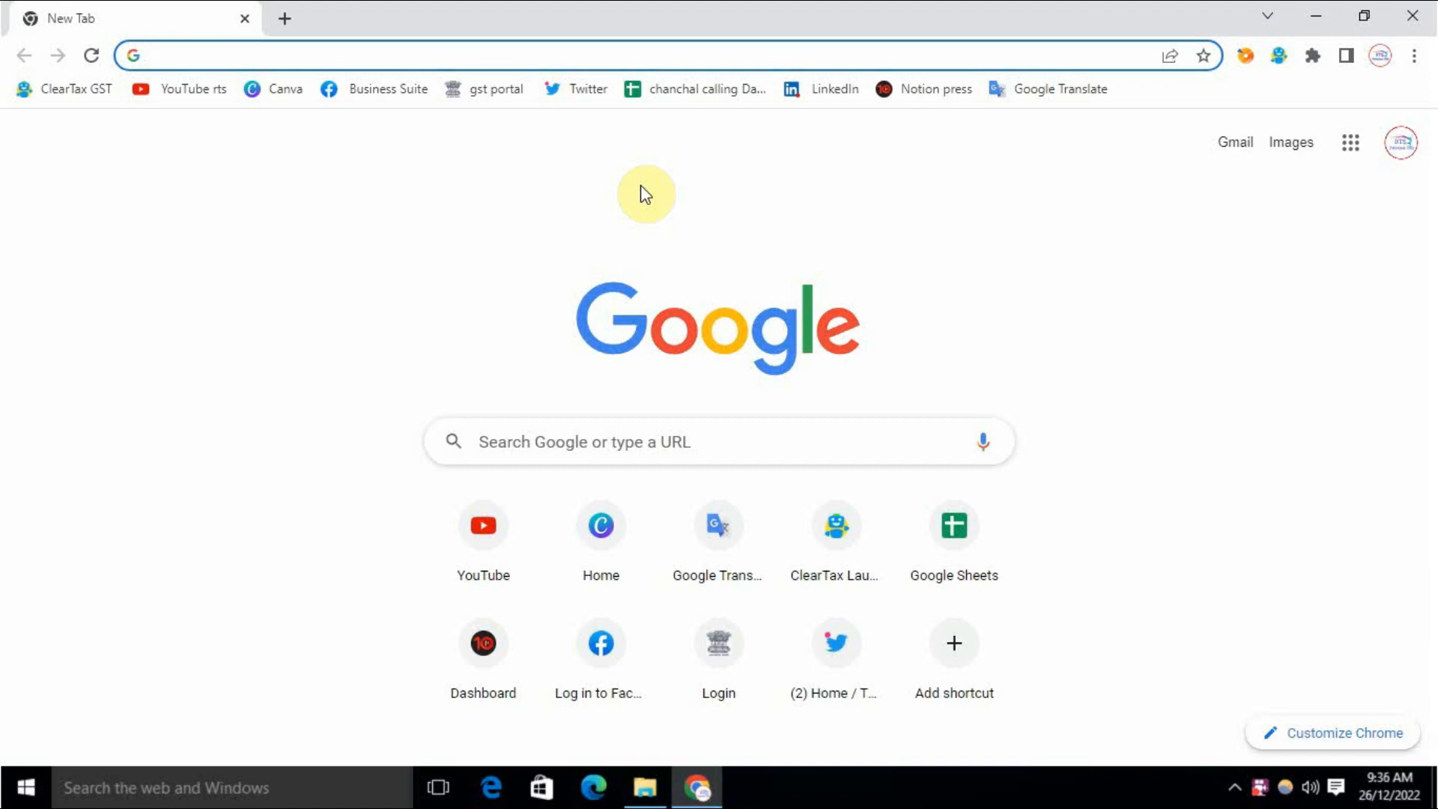
Step: Search Google for 'income tax department' and open the 'Home | Income Tax Department' result
text(in)
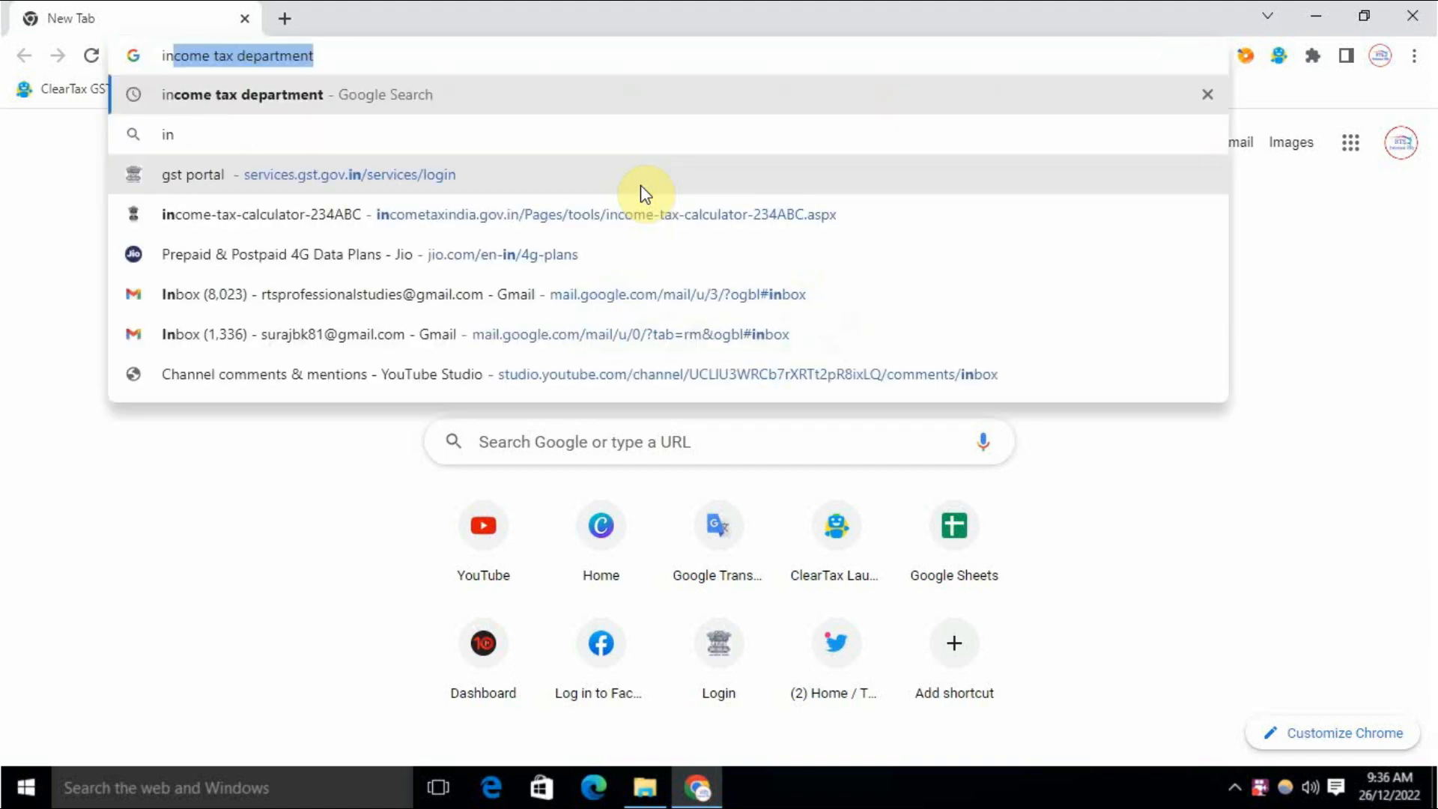
key(Return)
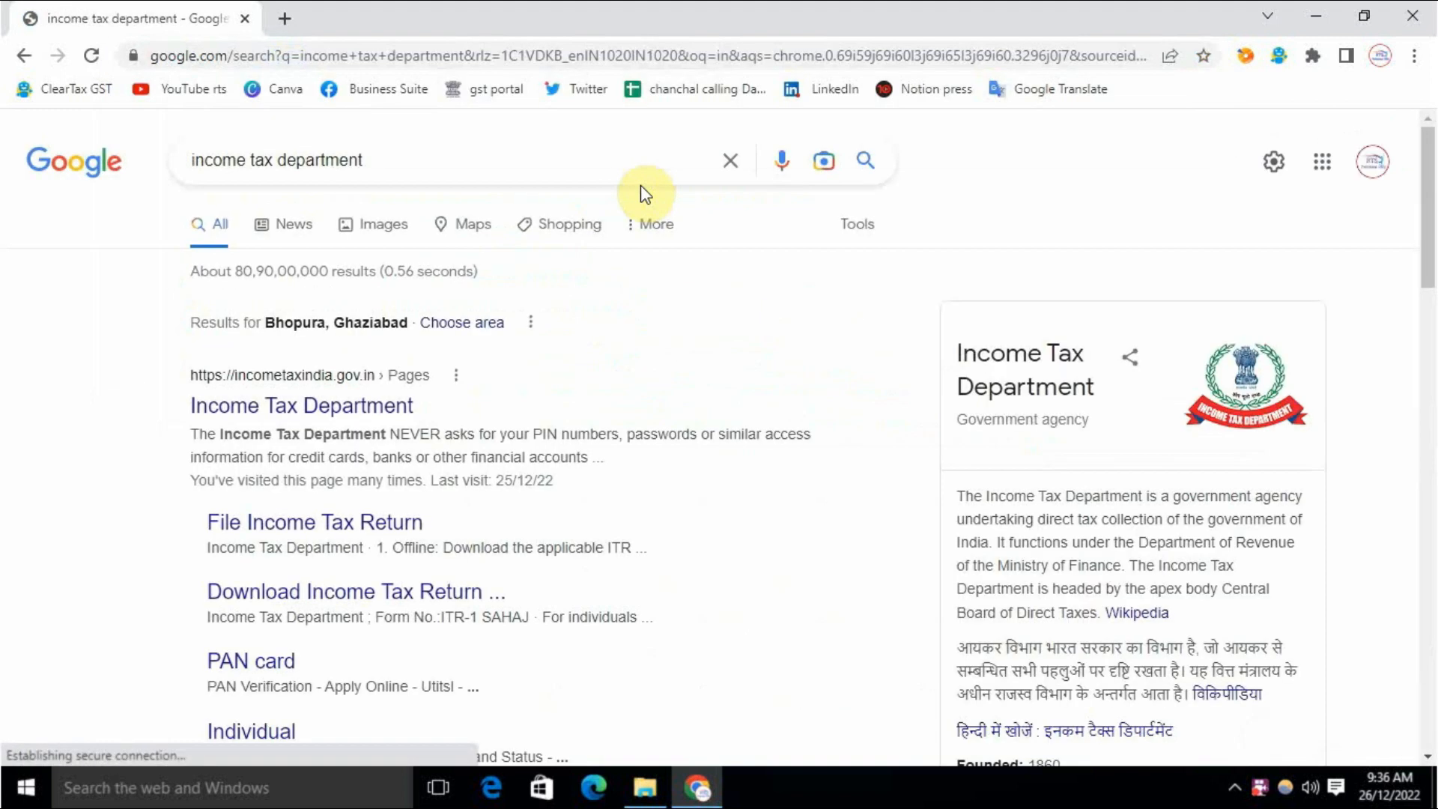
scroll(105, 408, down, 5)
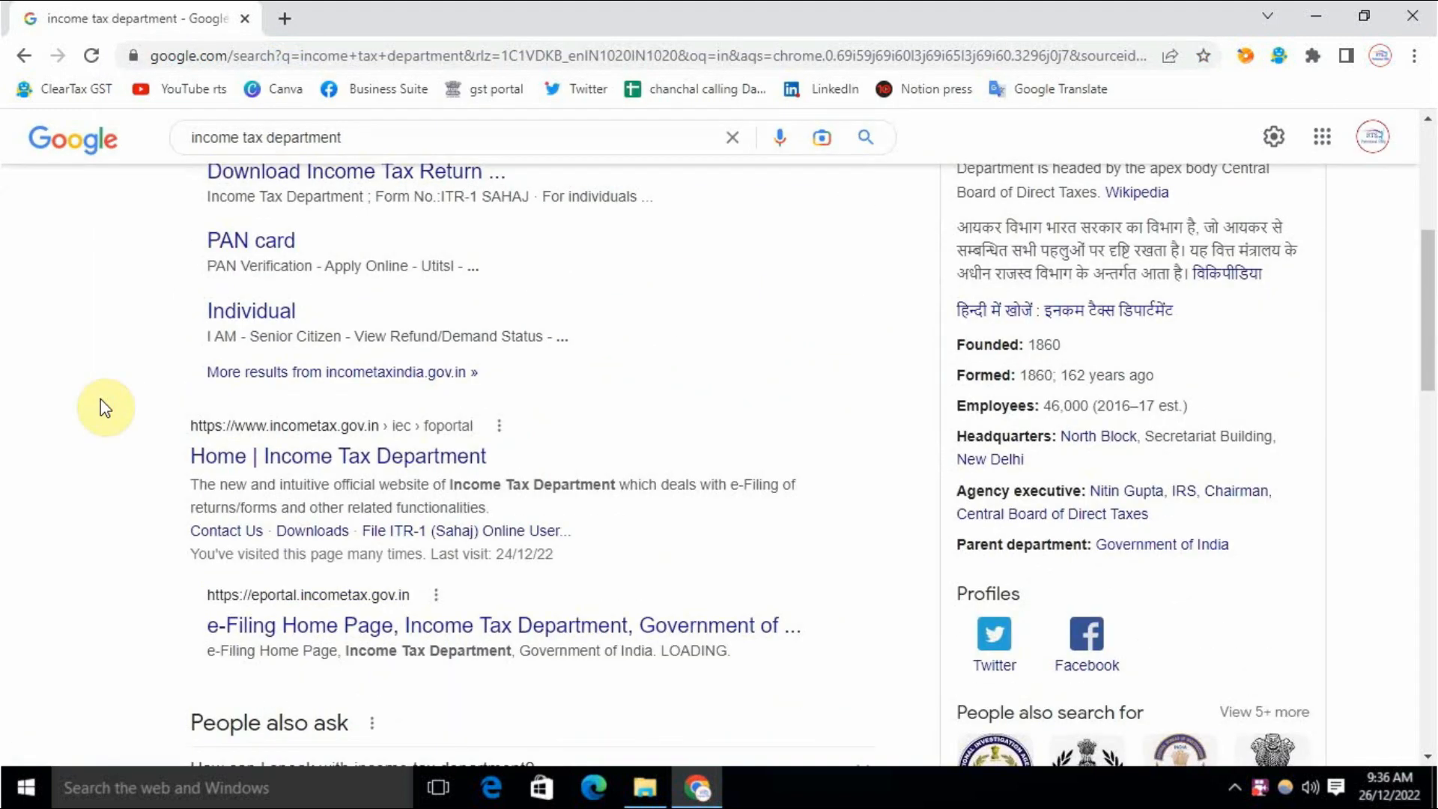
click(346, 457)
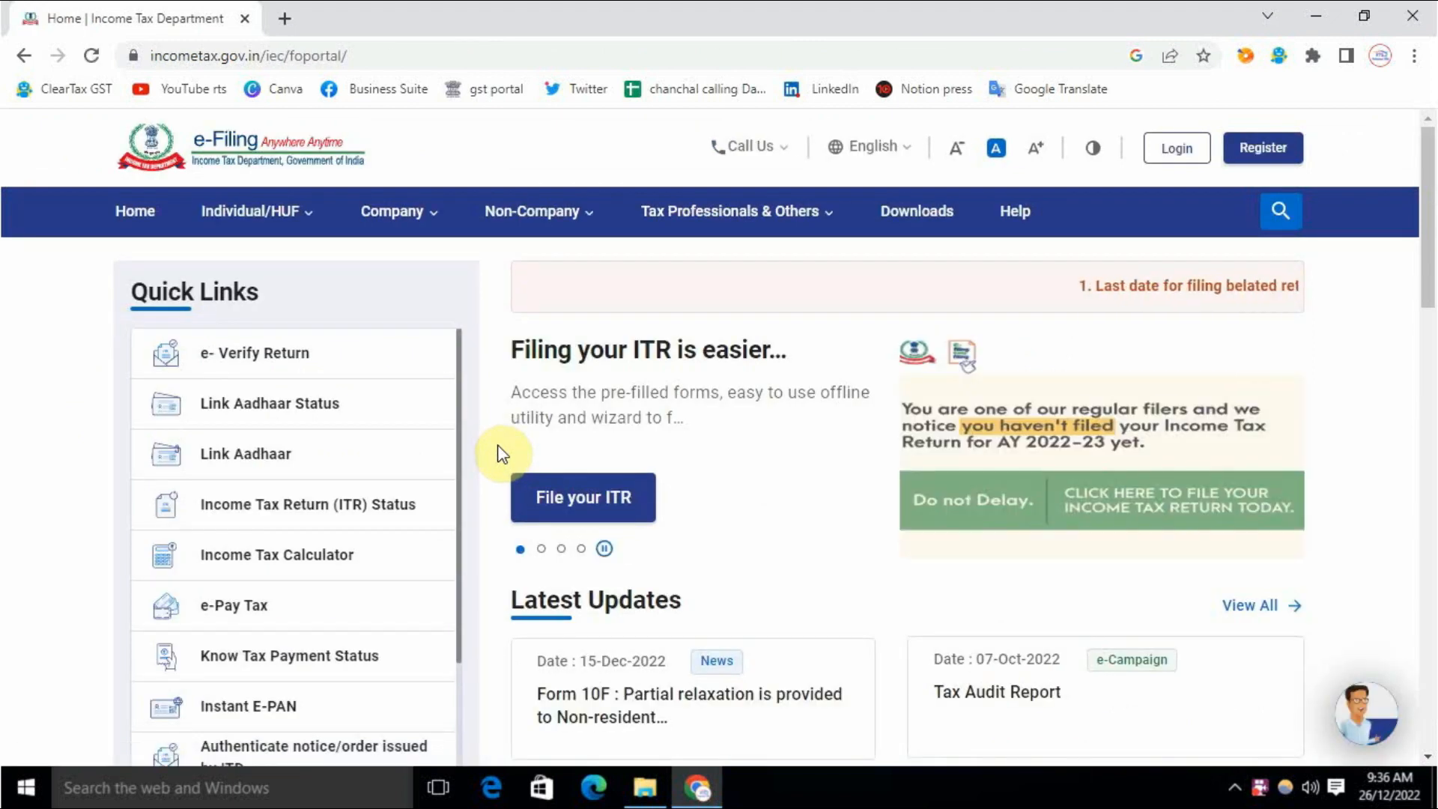
Step: Go from the e-Filing home page to Downloads, listing AY 2022-23 return utilities
scroll(498, 451, down, 8)
scroll(495, 450, down, 4)
scroll(495, 450, up, 4)
scroll(495, 450, down, 4)
scroll(496, 450, up, 5)
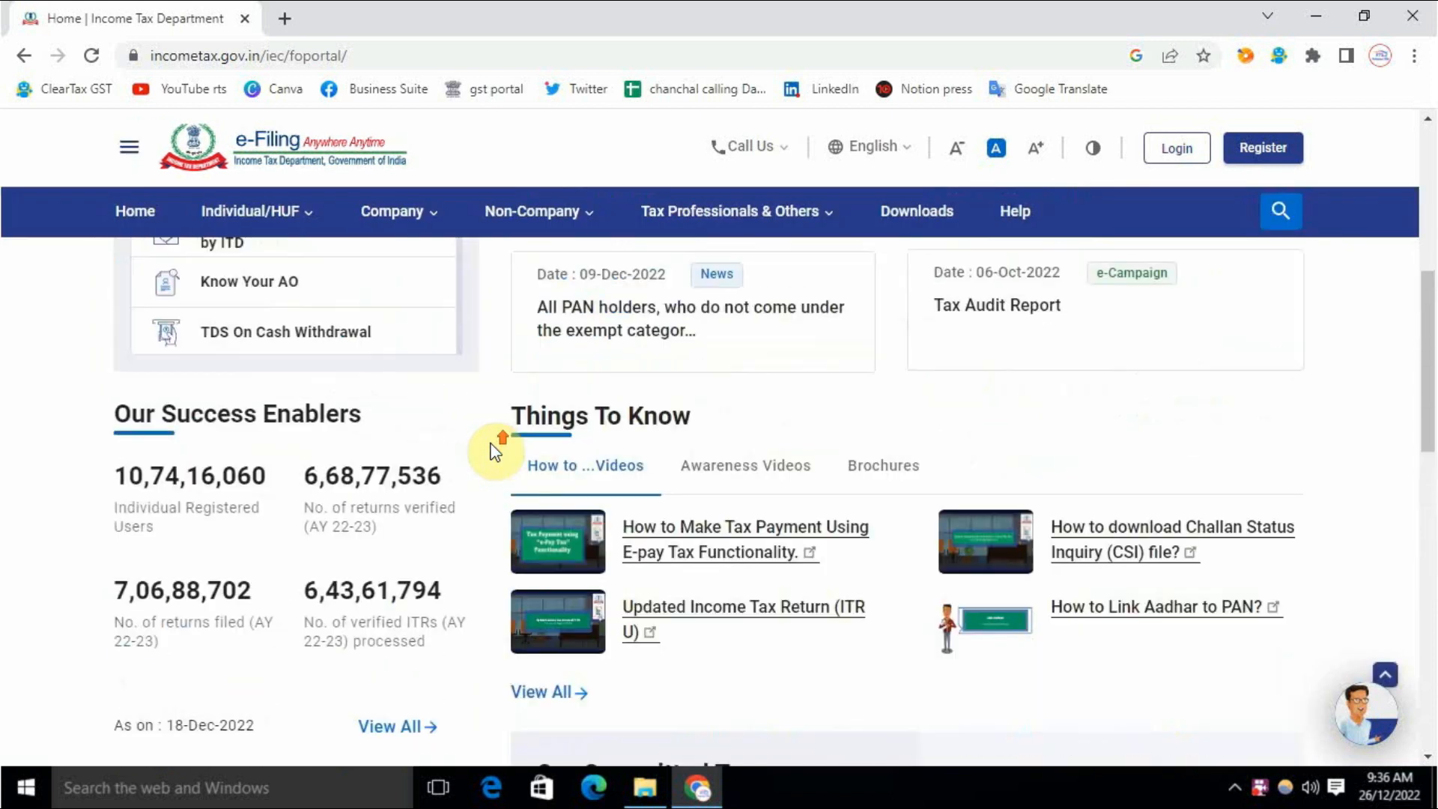
scroll(494, 449, up, 8)
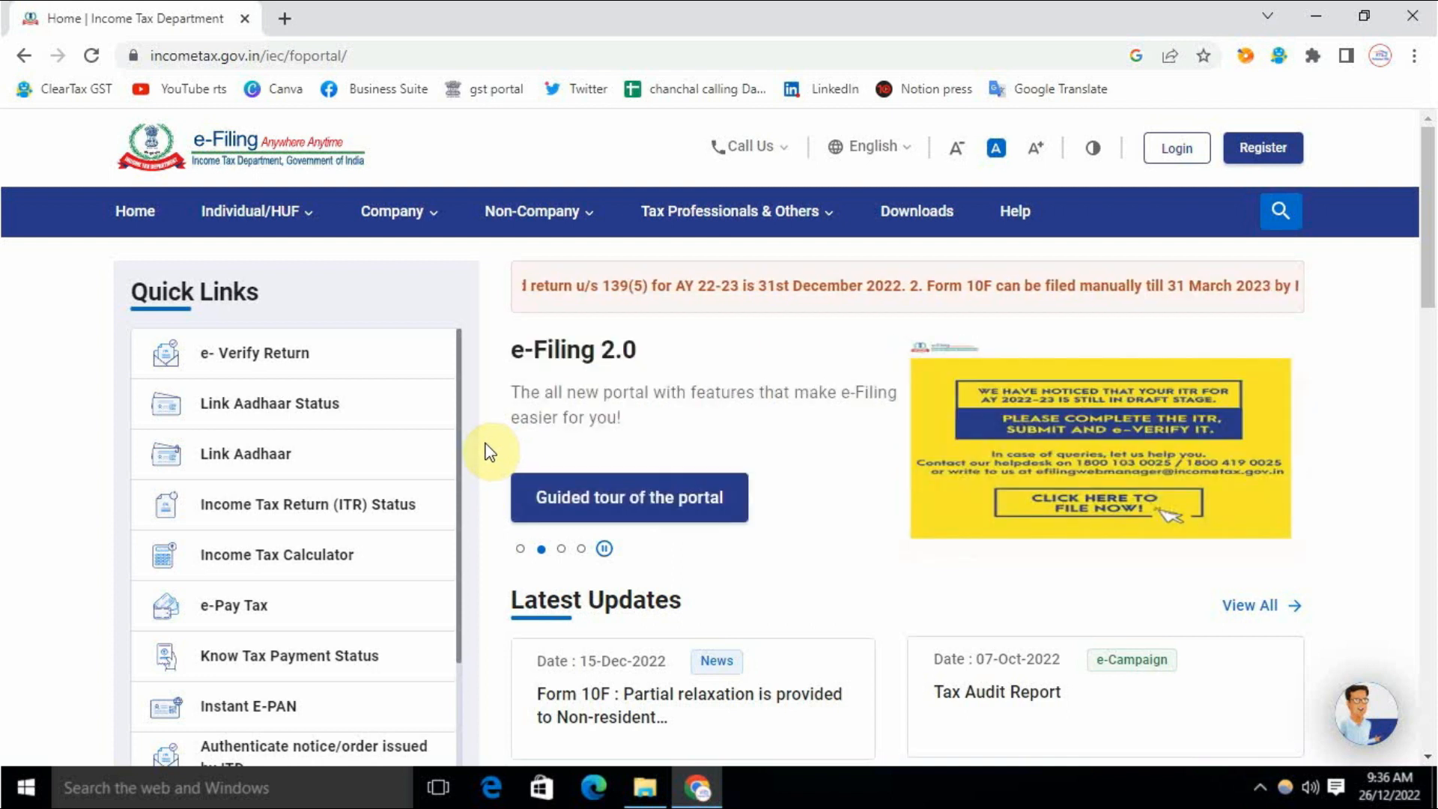
click(816, 212)
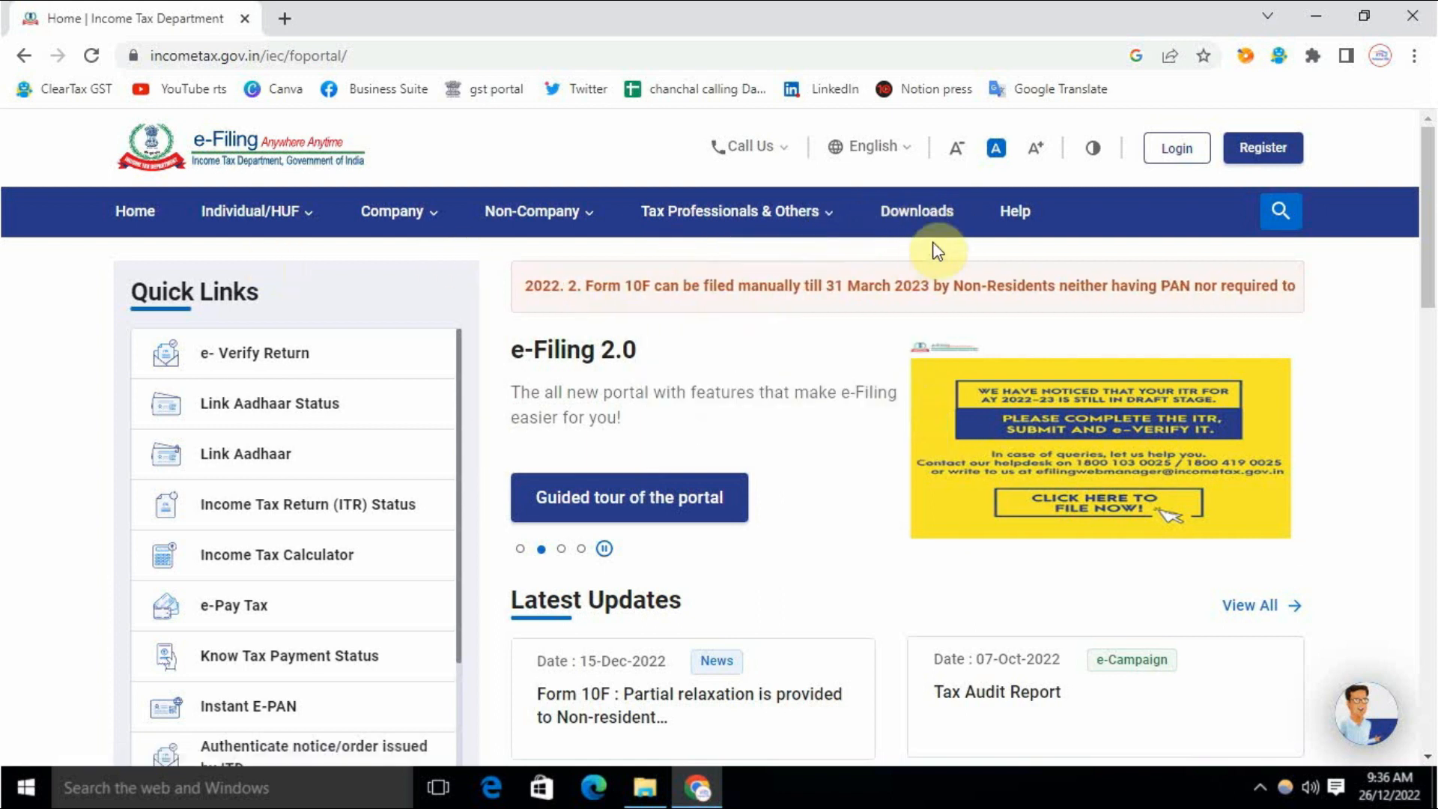
click(920, 219)
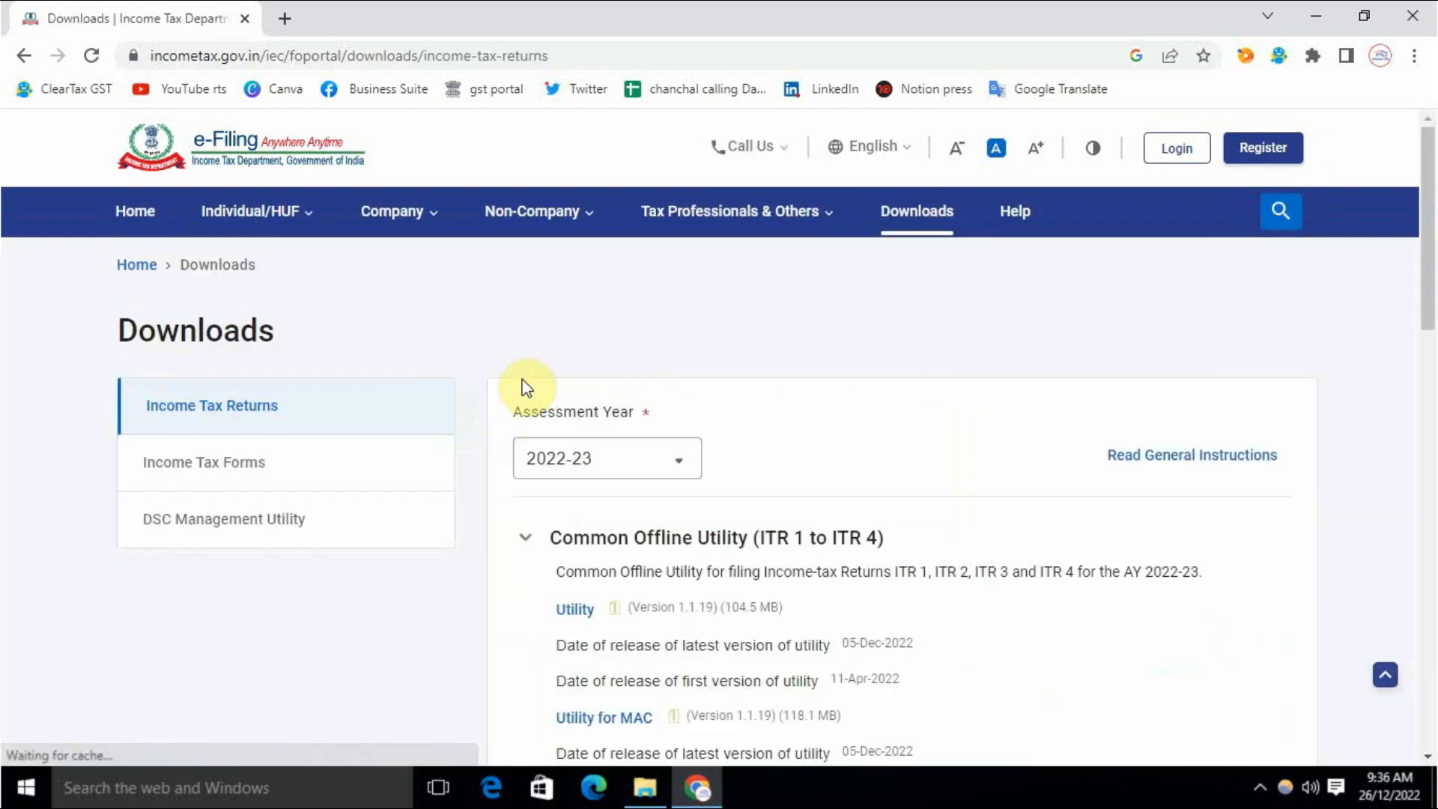
Step: Switch the assessment year to 2020-21 and download ITR 1's Excel-based utility
click(575, 460)
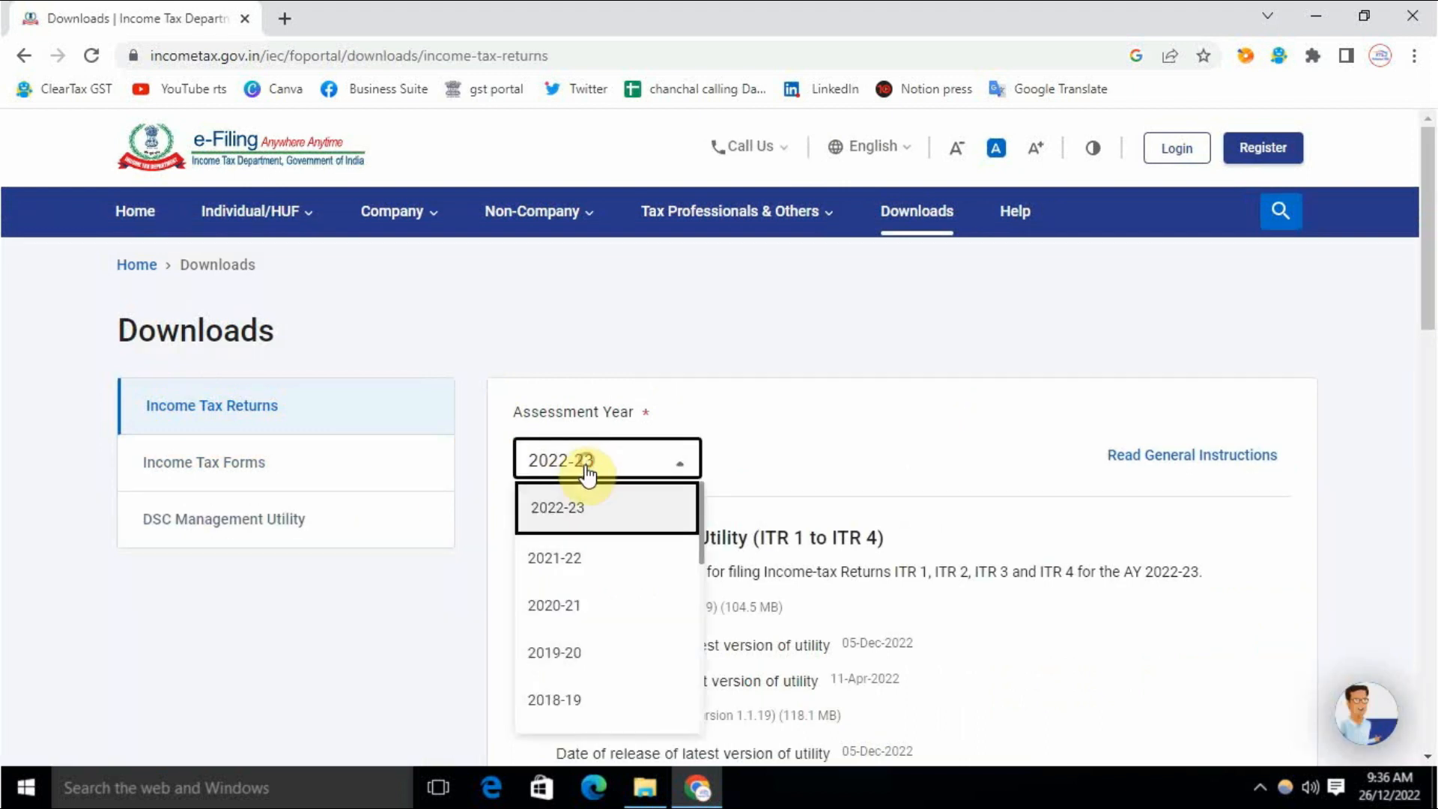
click(563, 605)
scroll(767, 498, down, 4)
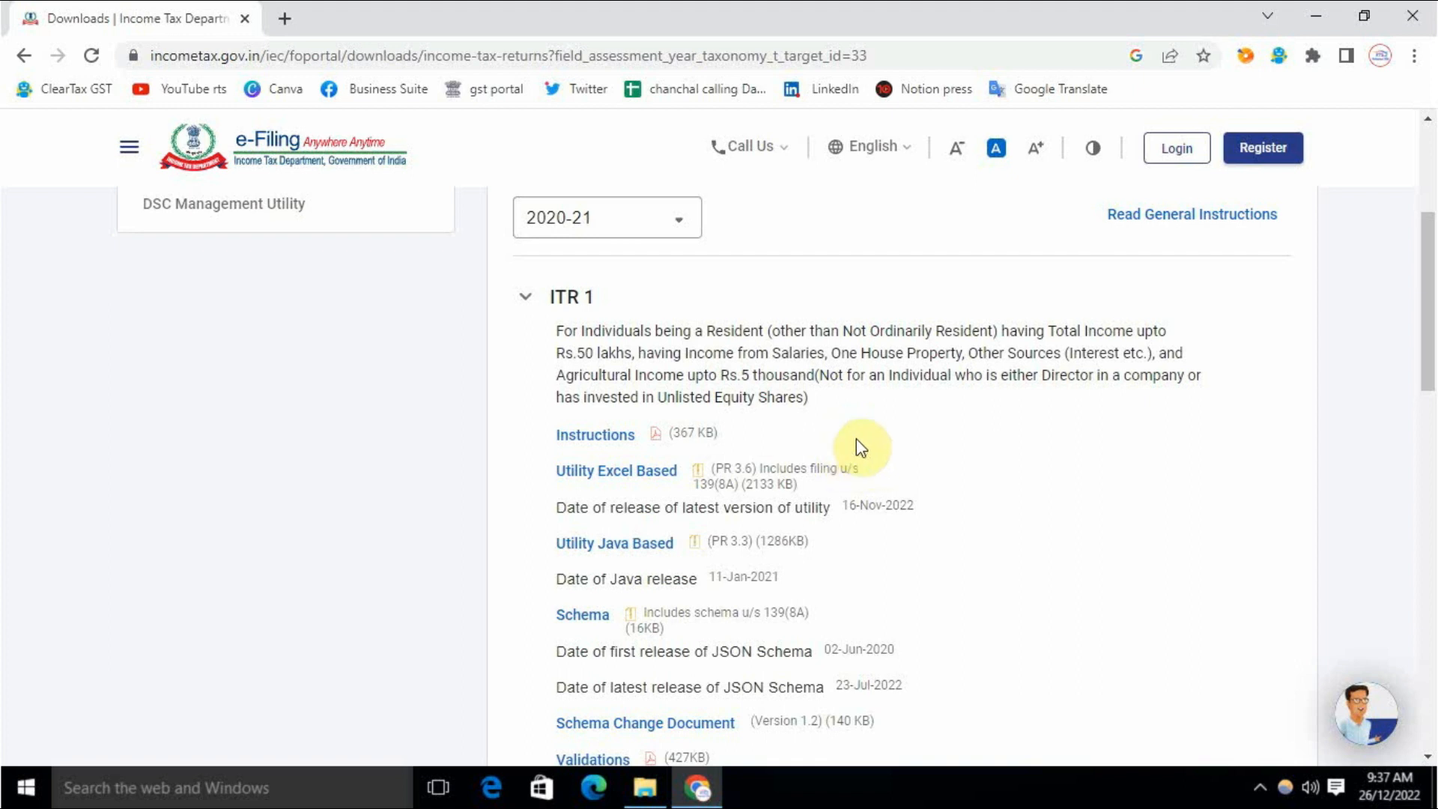
click(621, 472)
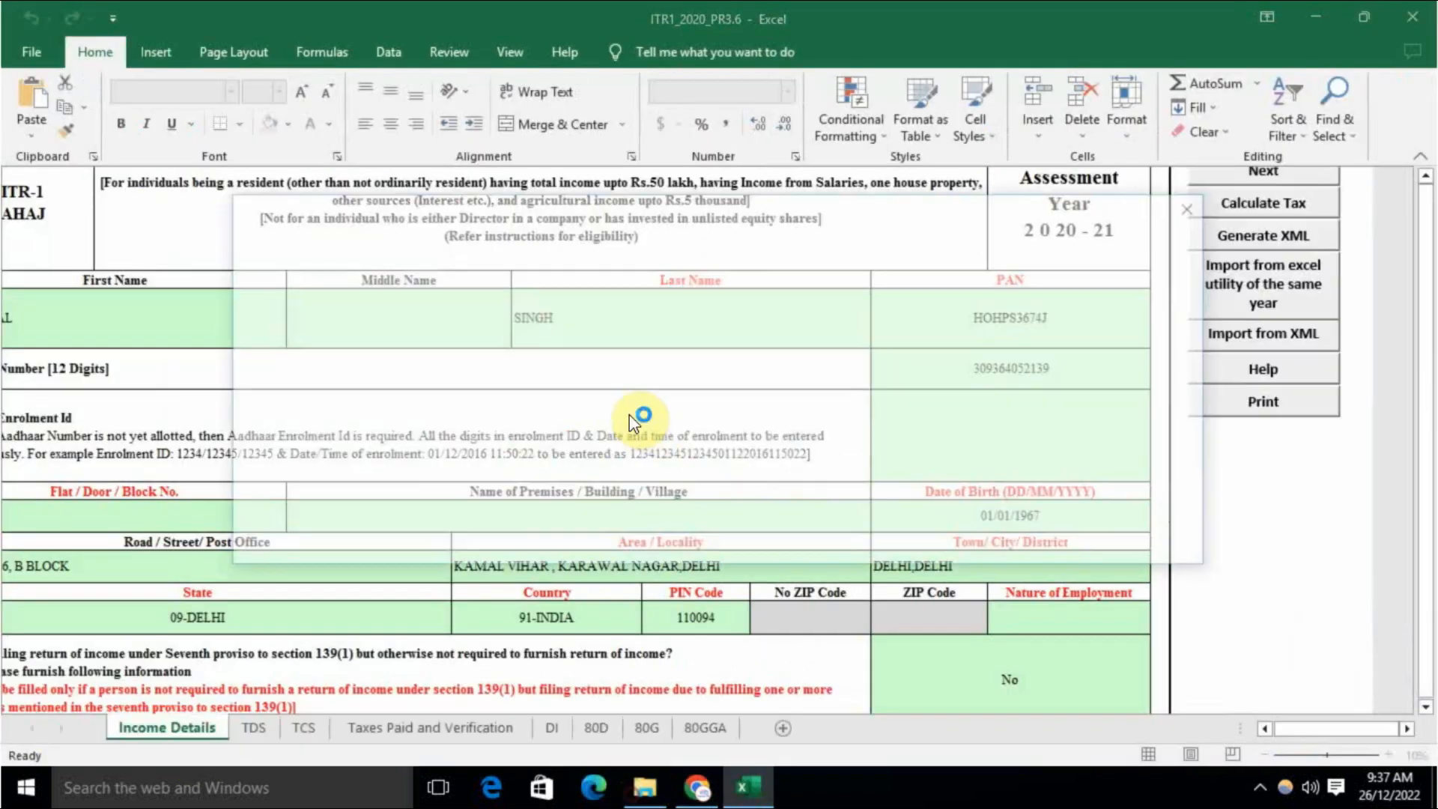
Step: Dismiss the startup message and Genuine Office notices, then review the Income Details sheet
click(681, 535)
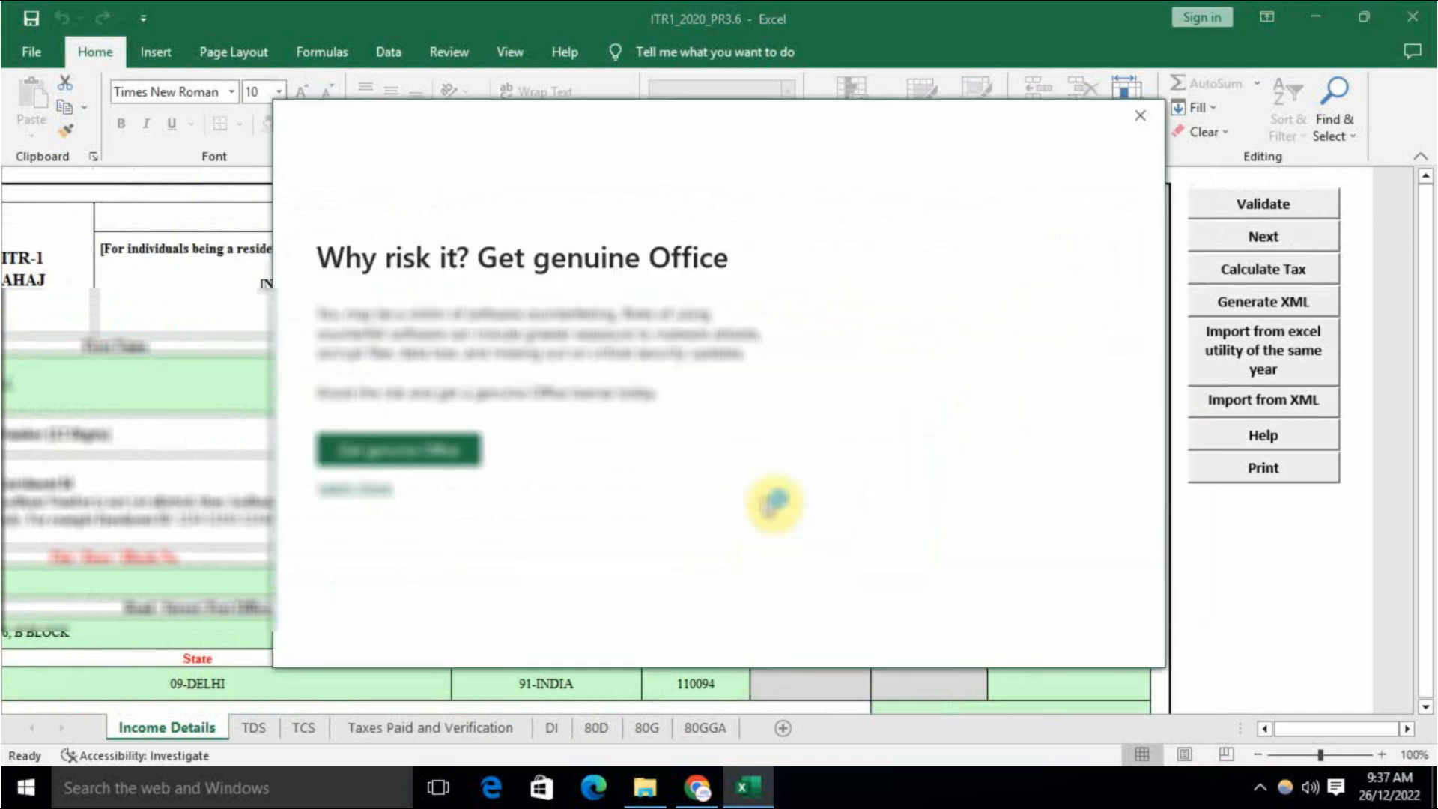
click(1140, 115)
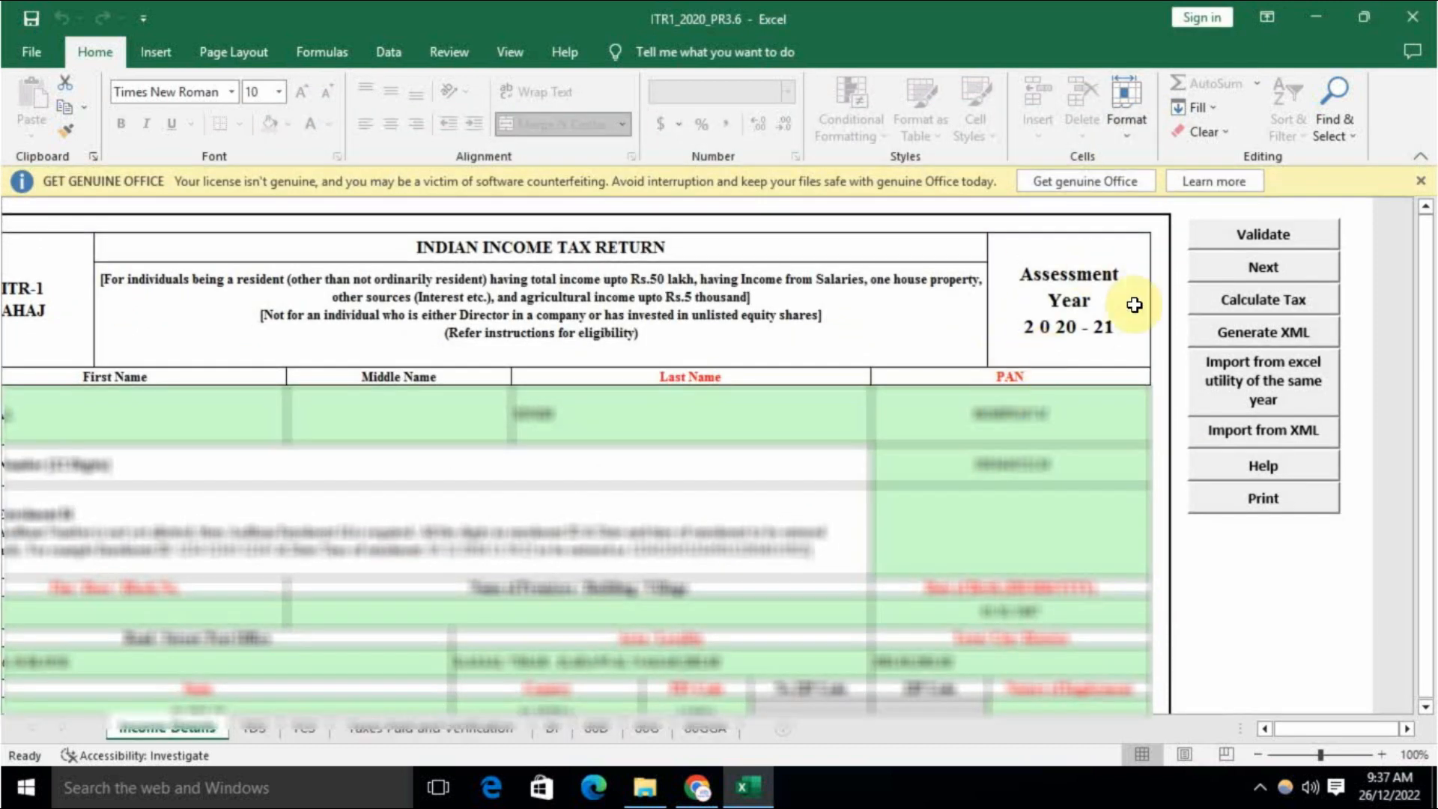
click(1421, 180)
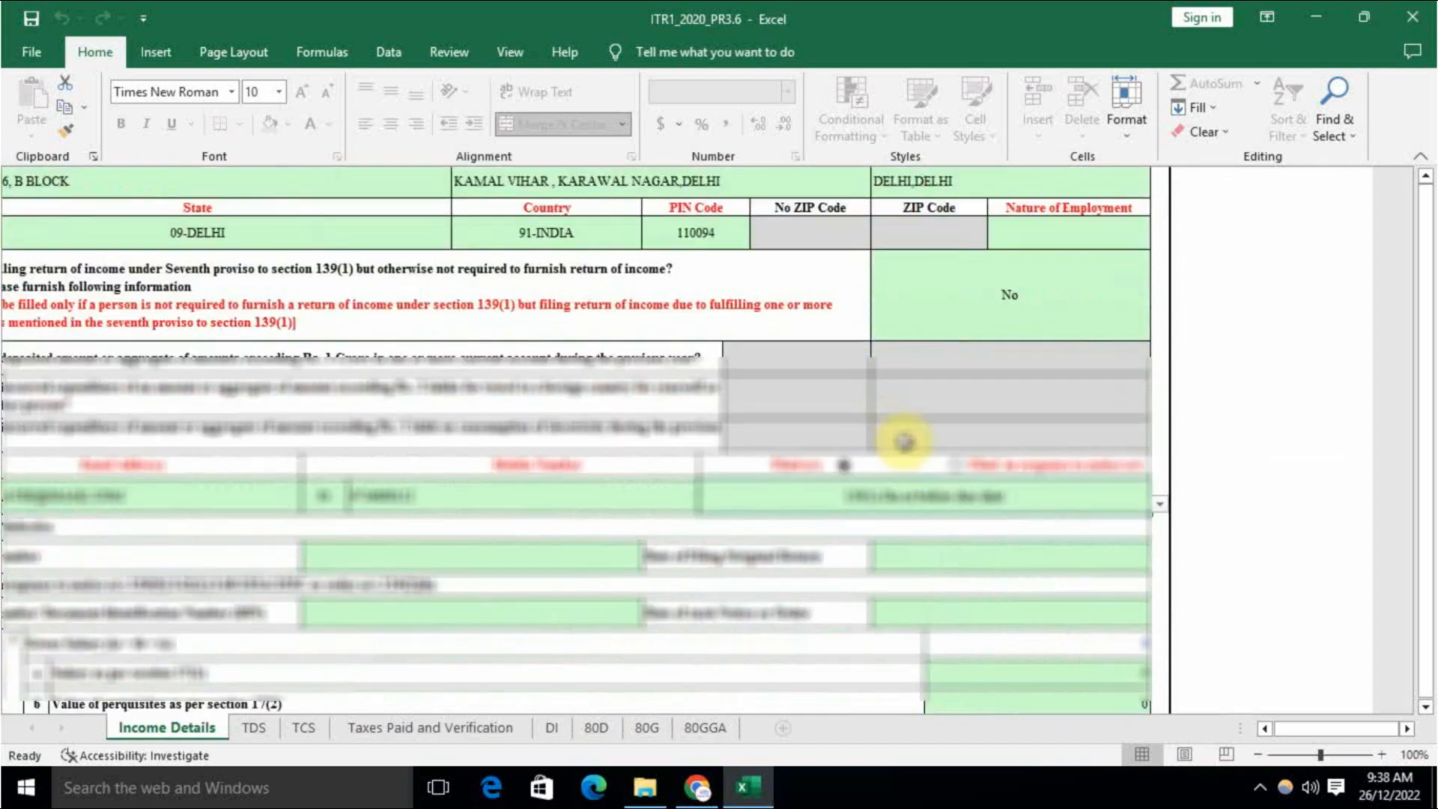
scroll(904, 442, down, 15)
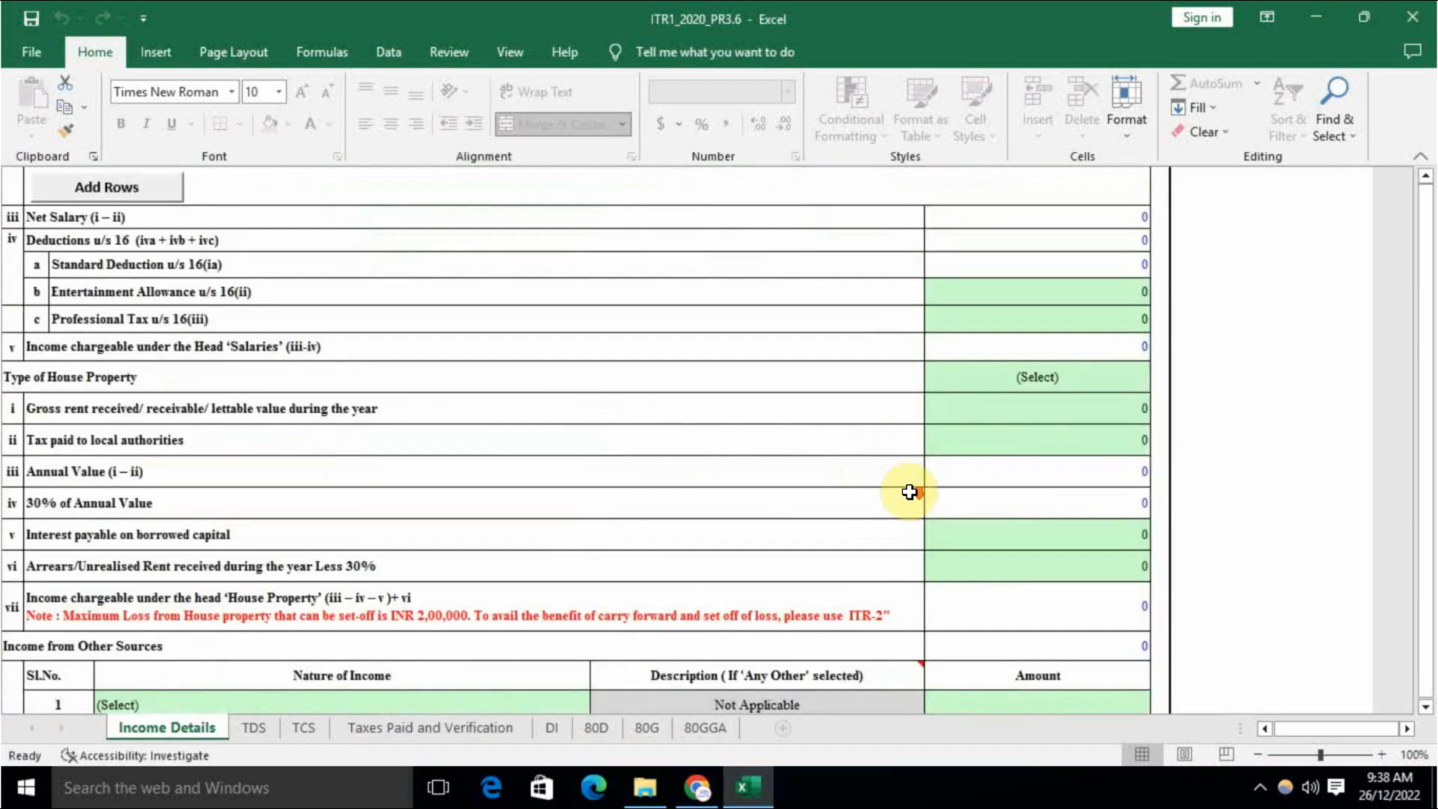
scroll(904, 500, down, 3)
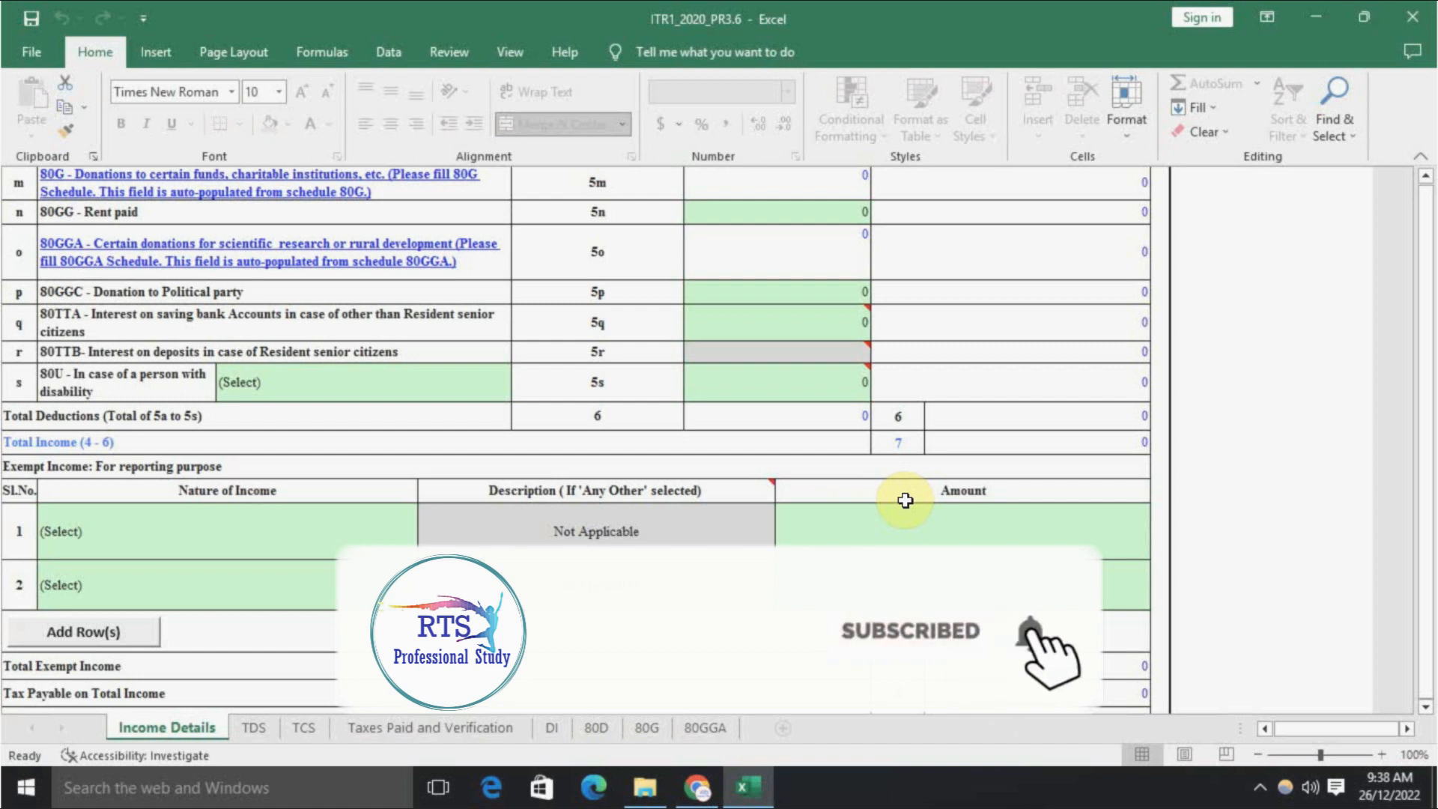
scroll(906, 500, up, 15)
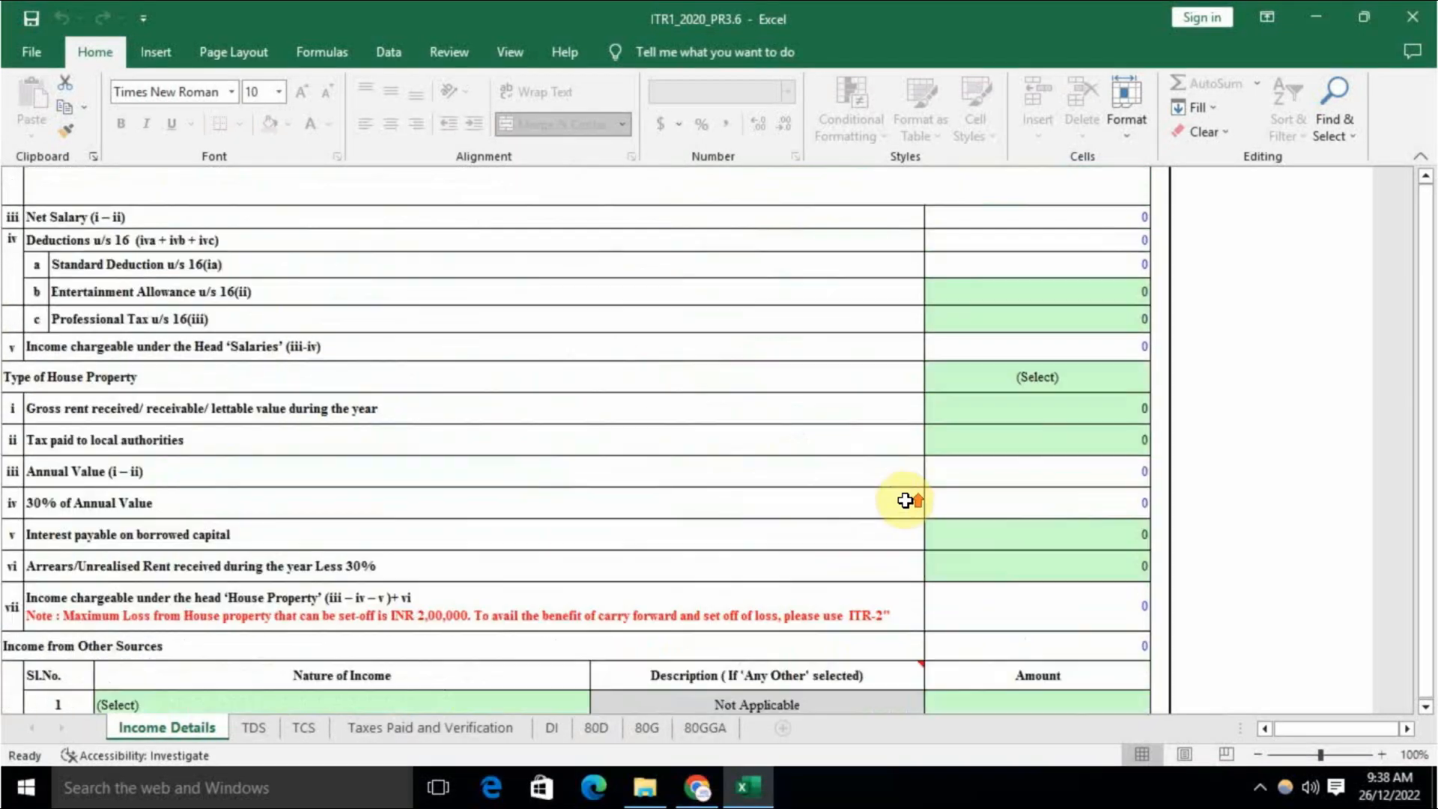
scroll(905, 500, up, 5)
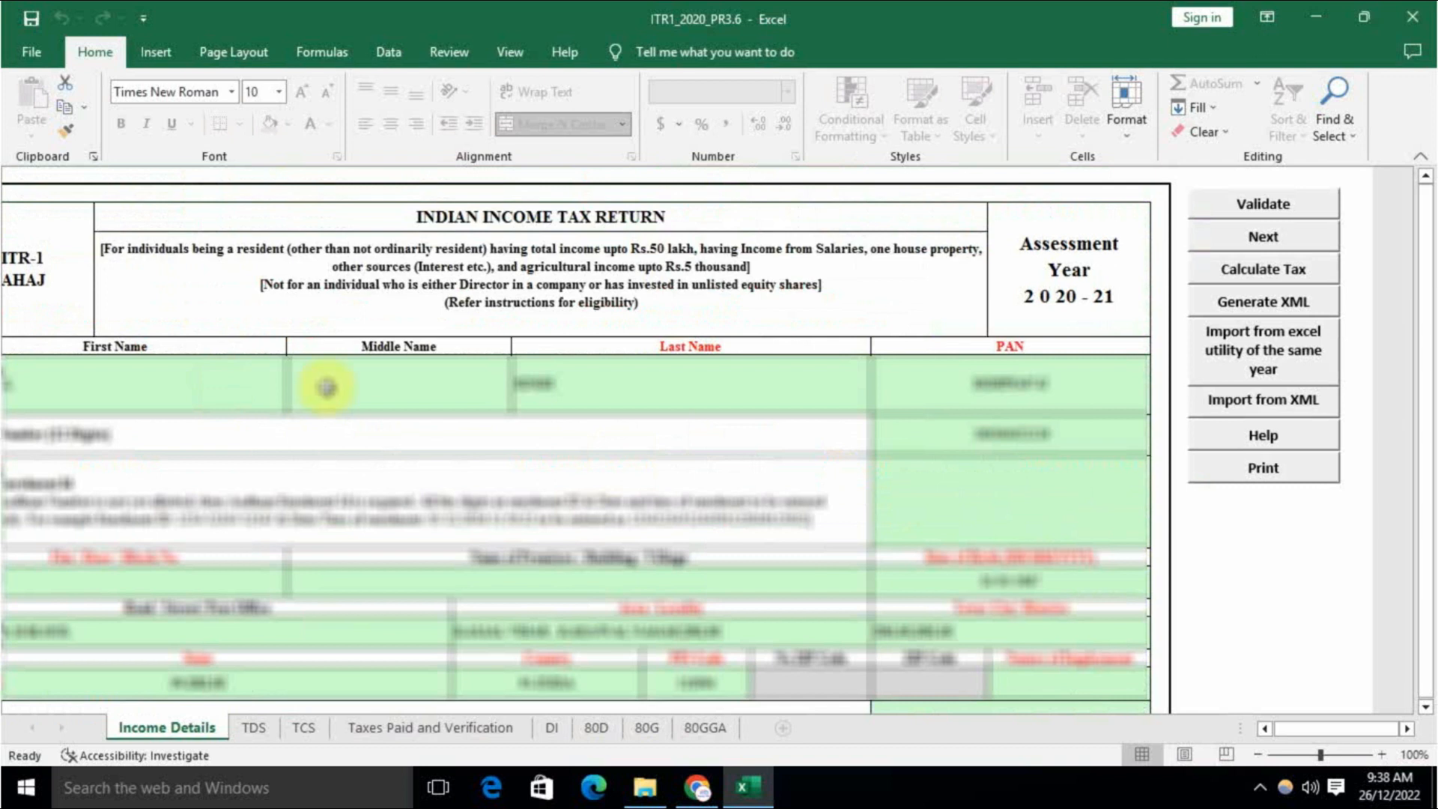
drag(1341, 726, 1326, 726)
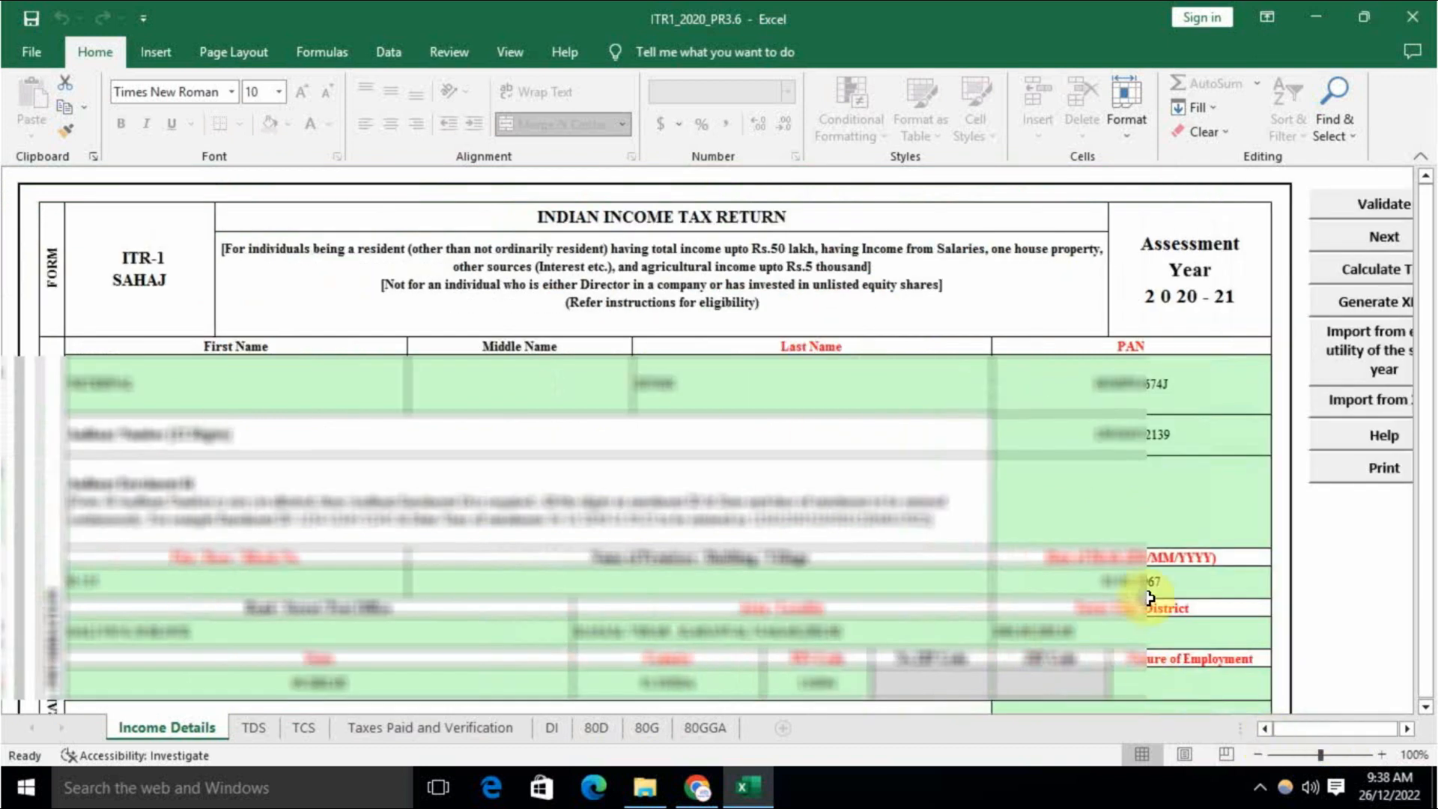
Step: Set the 'Filed u/s' field to 139(8A) on the Income Details sheet
scroll(1036, 523, down, 10)
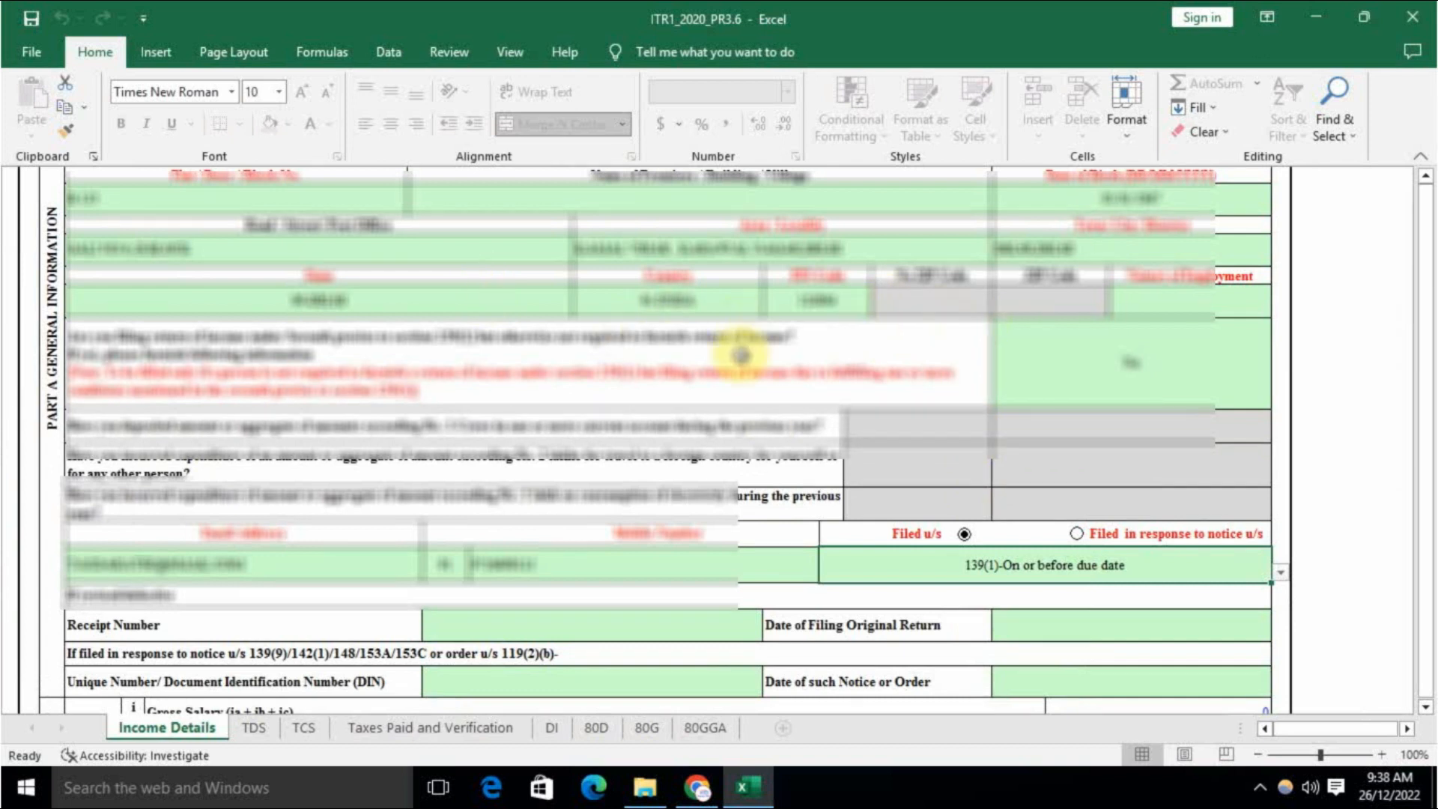
scroll(938, 429, down, 1)
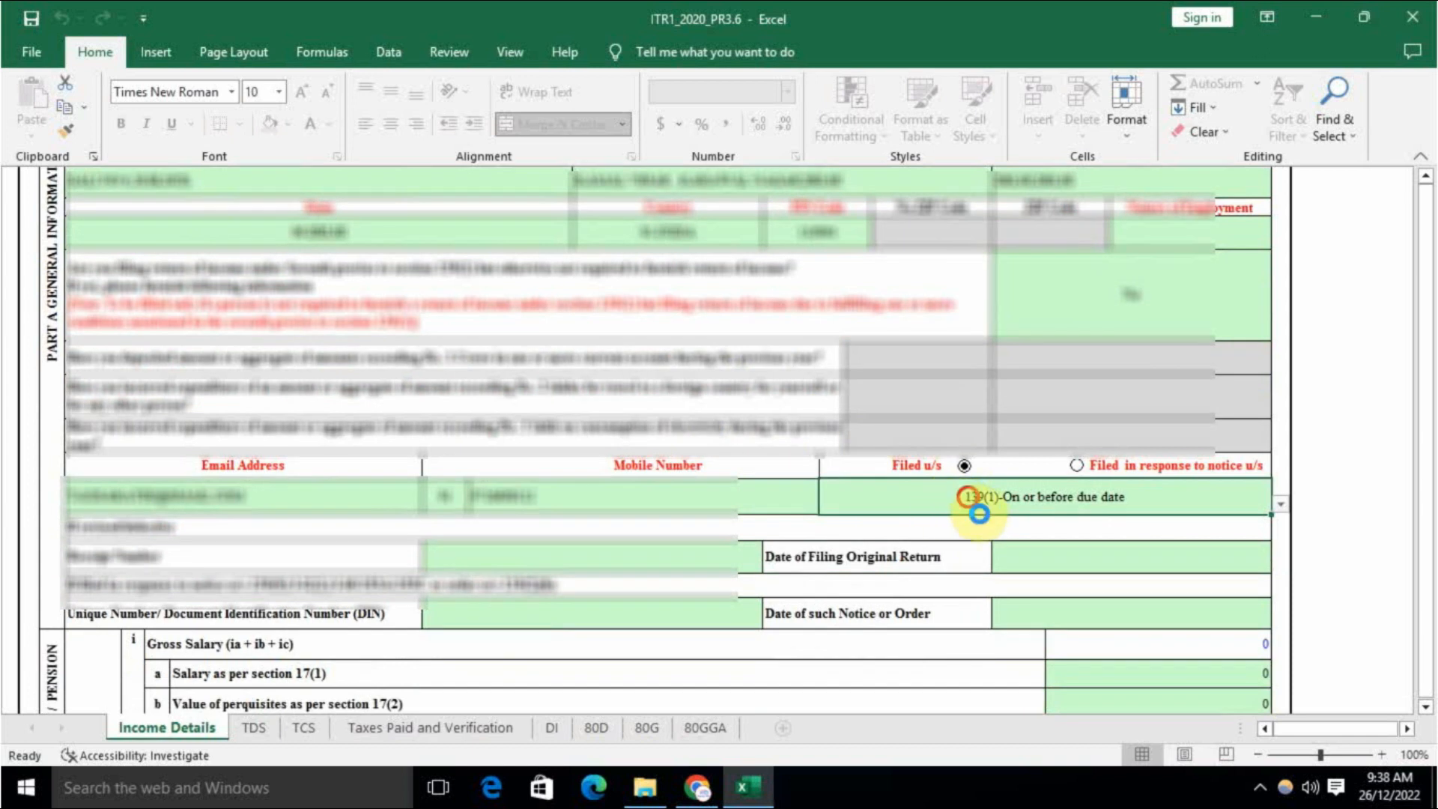
key(alt+Down)
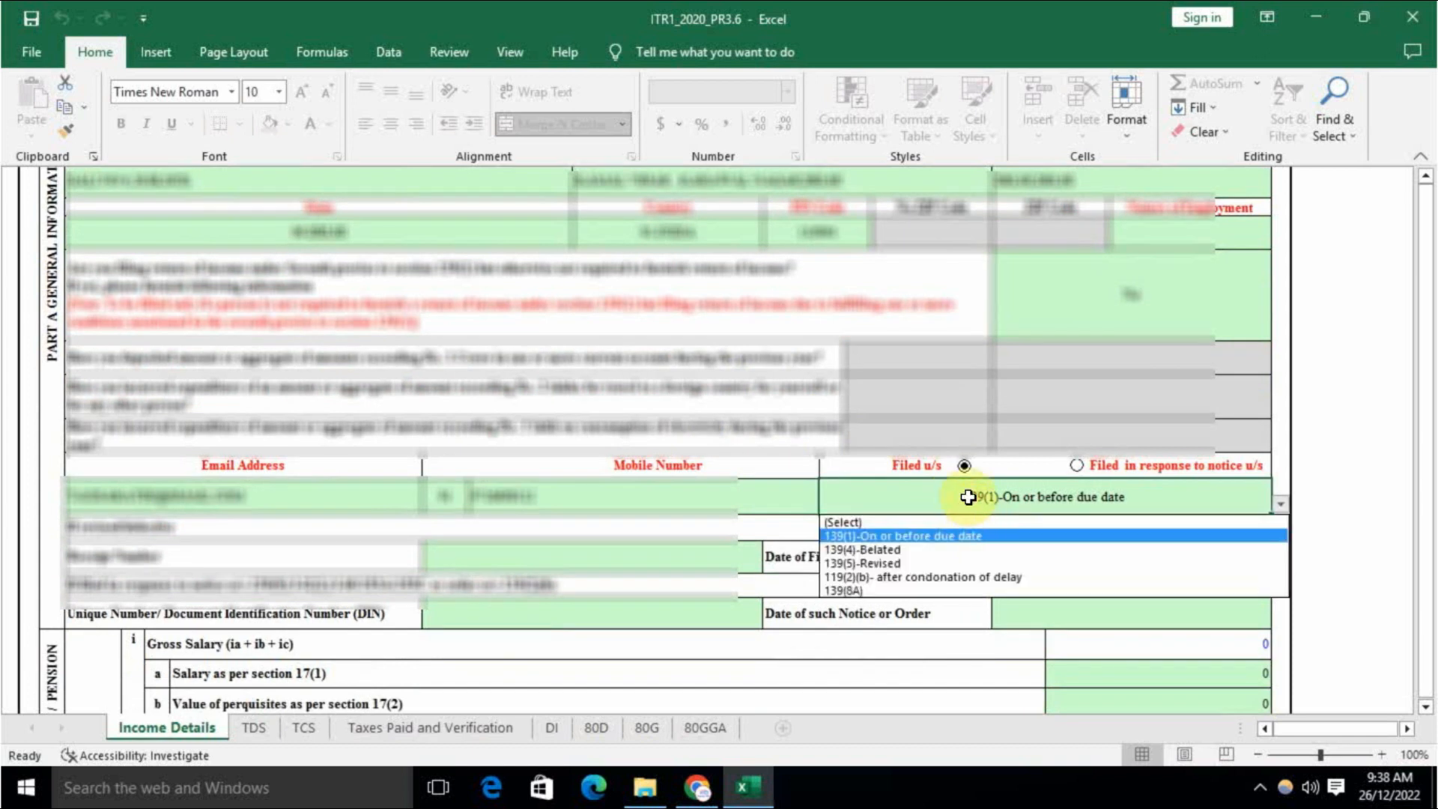
click(865, 593)
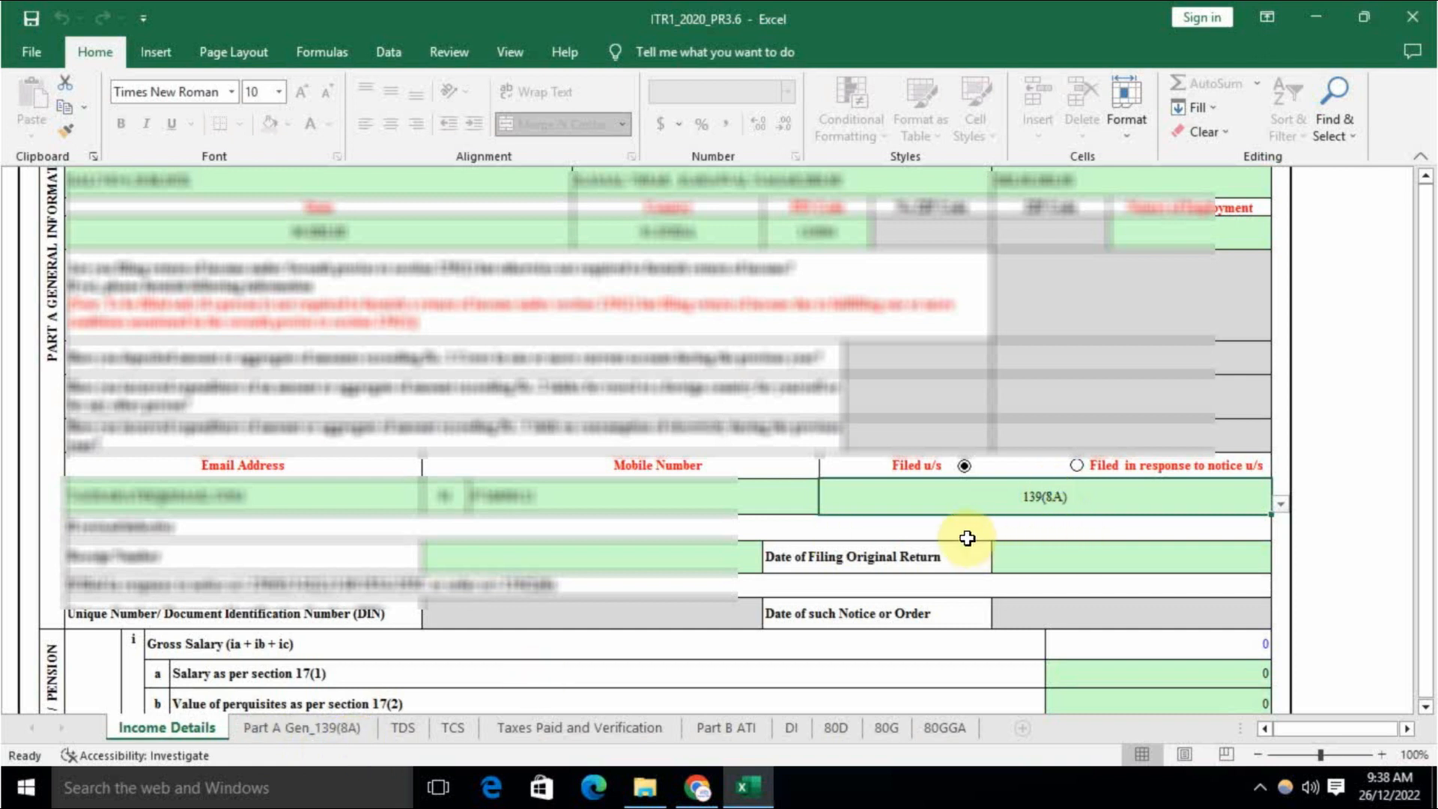
scroll(890, 528, down, 3)
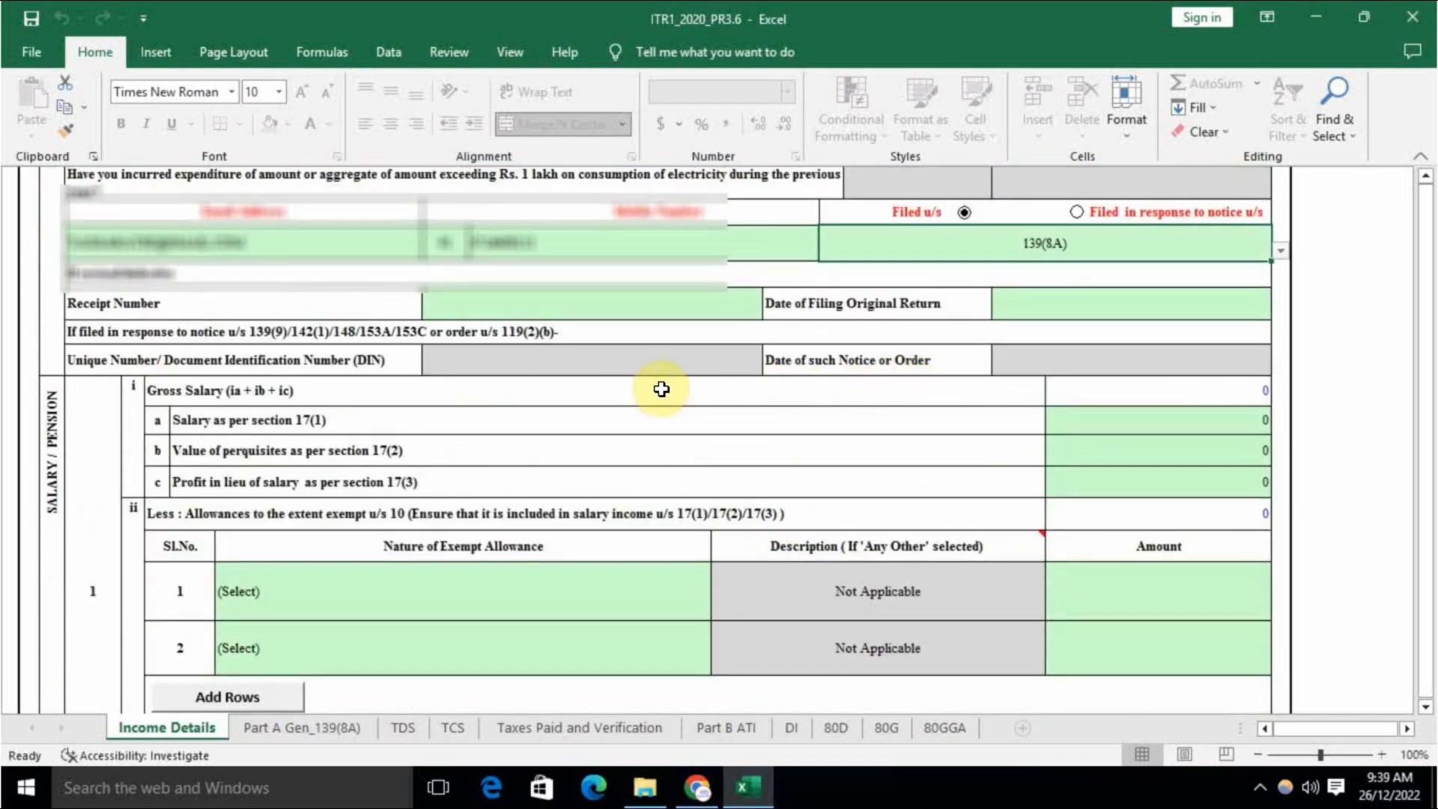
scroll(1020, 417, down, 1)
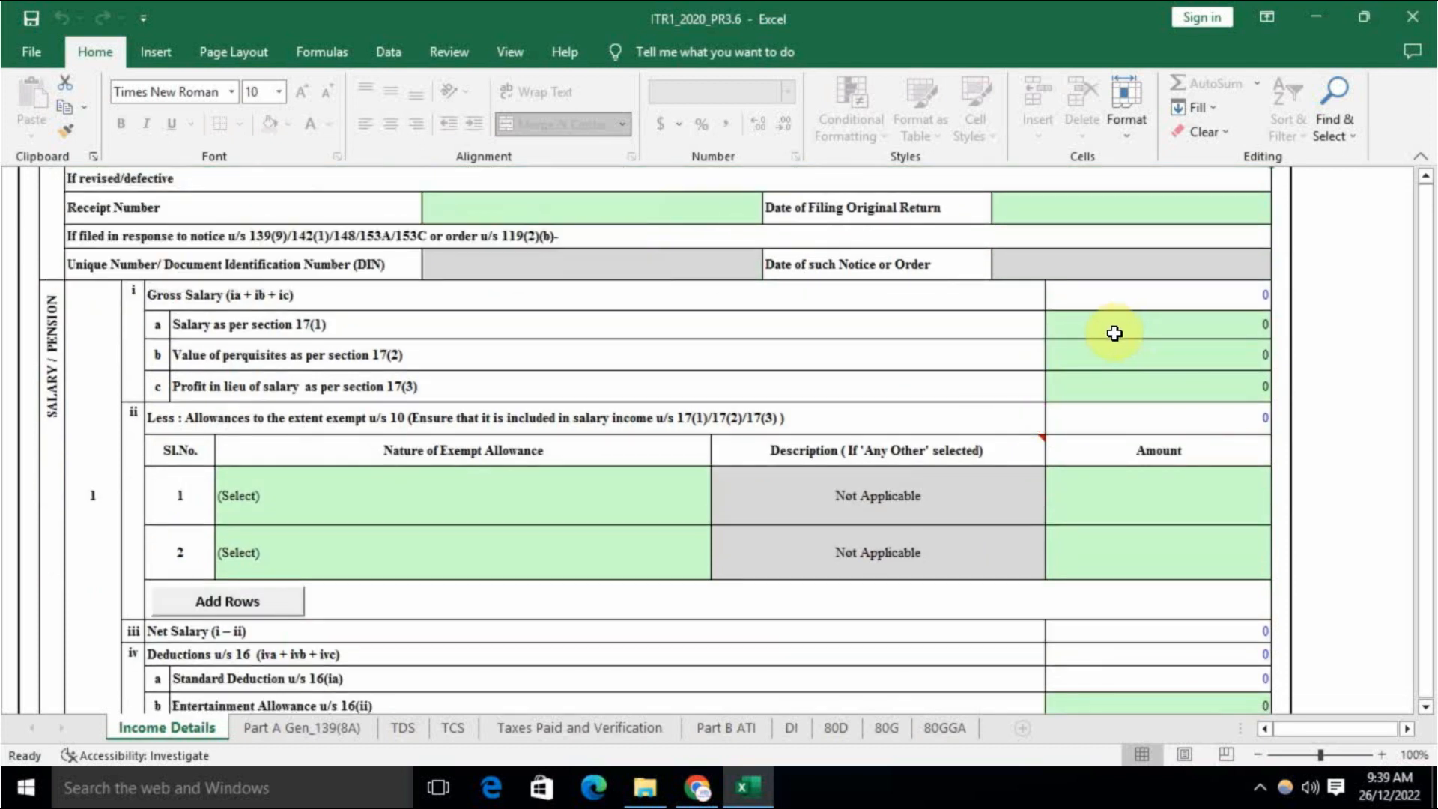
Step: Enter 360000 as Salary u/s 17(1), giving 310000 chargeable under Salaries
click(1159, 318)
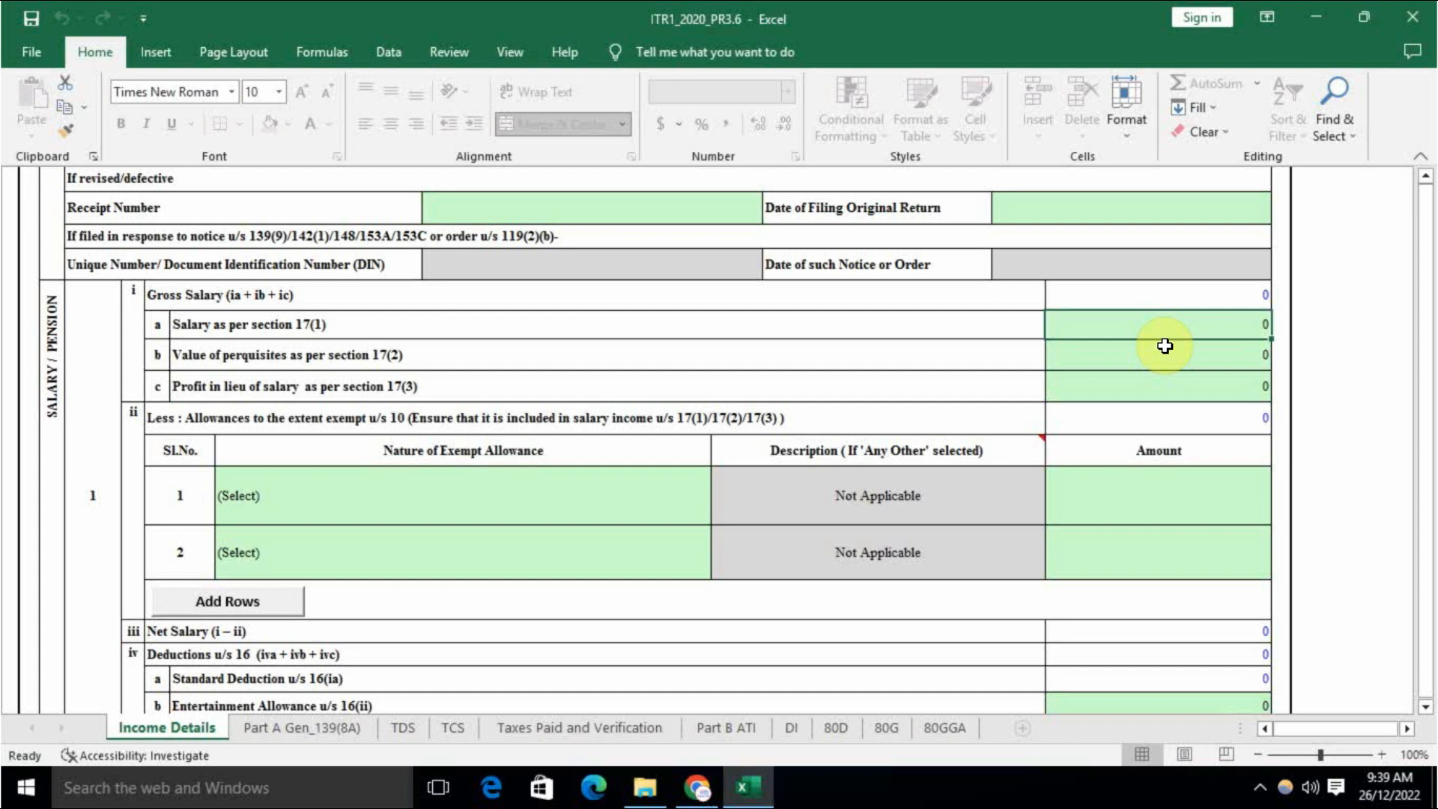
text(360000)
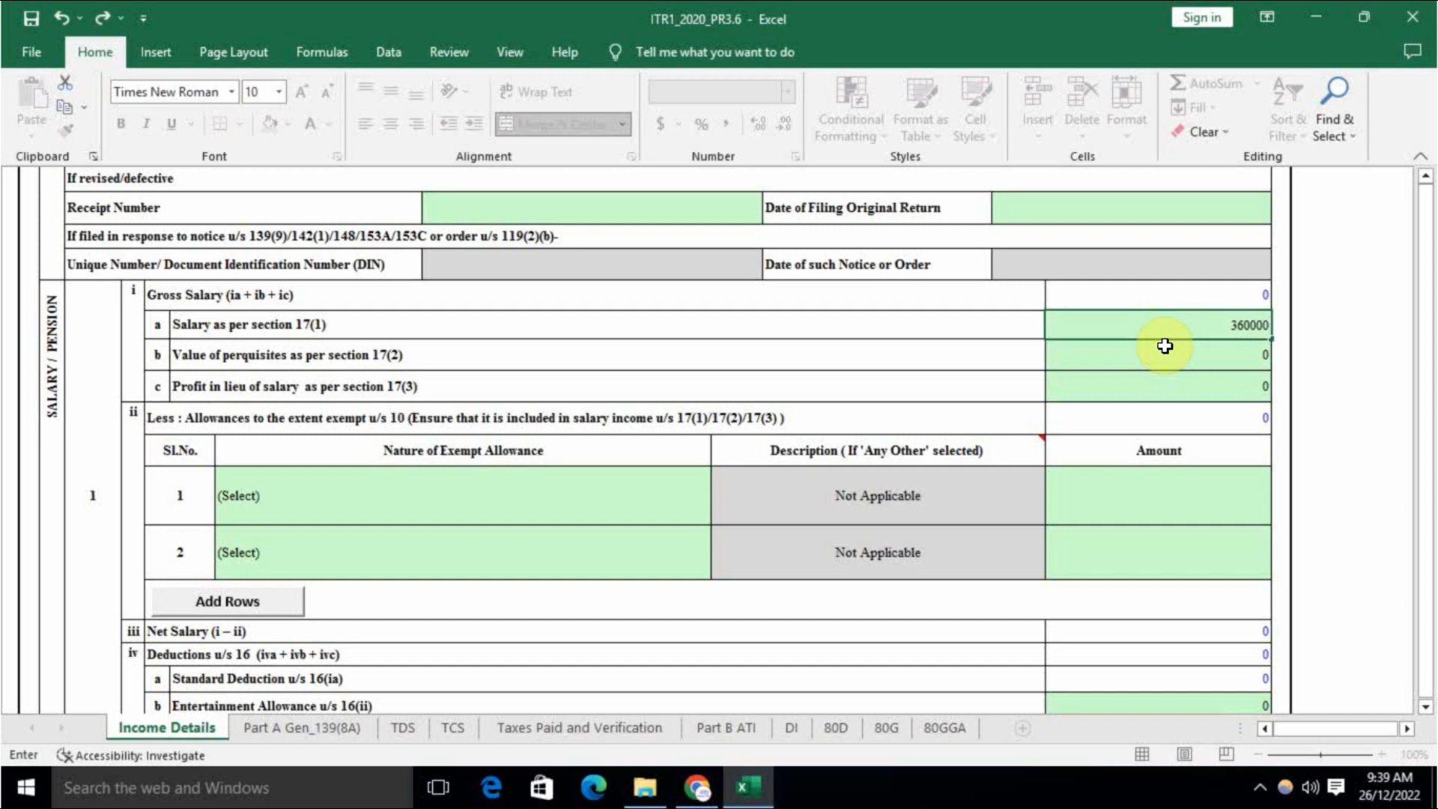
key(Return)
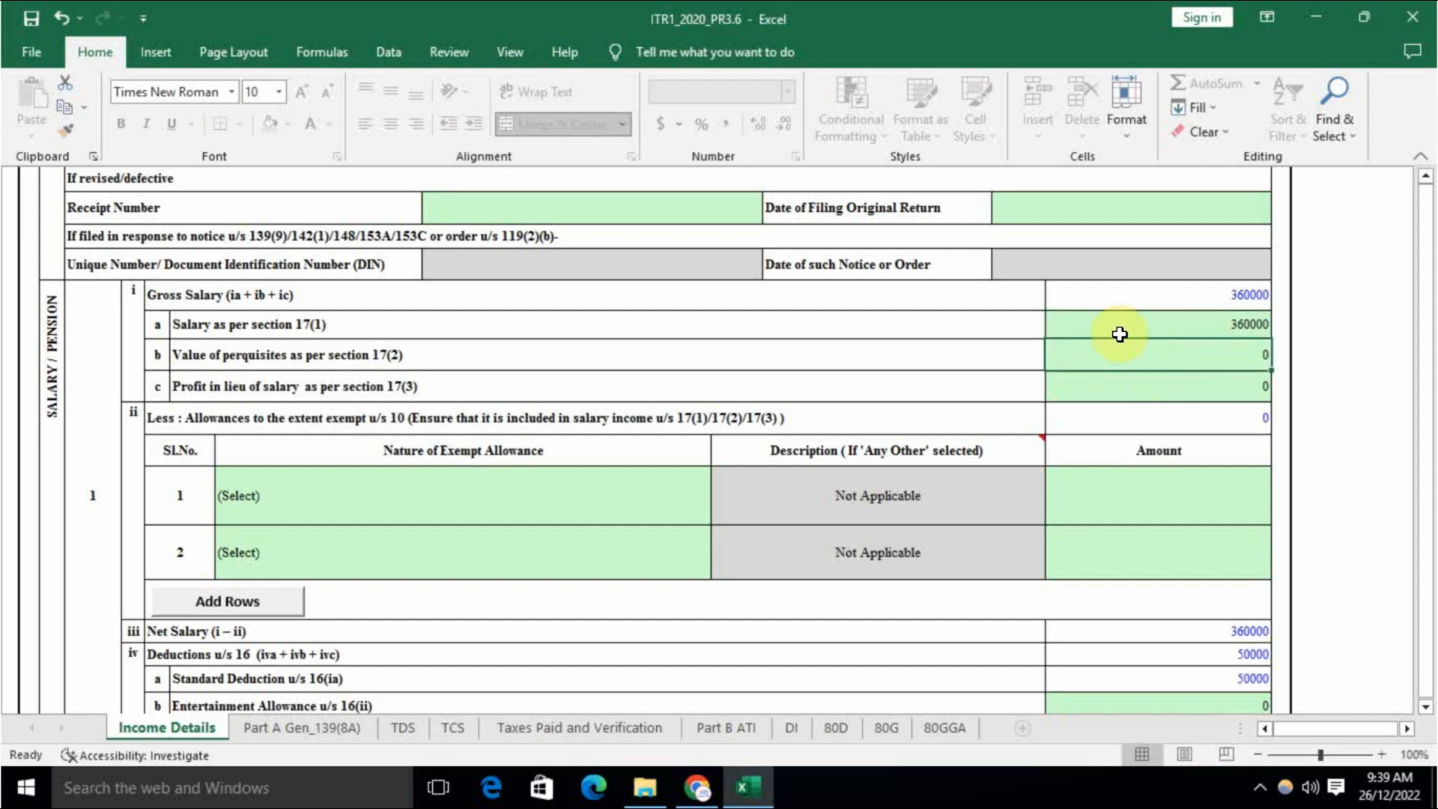
click(1146, 295)
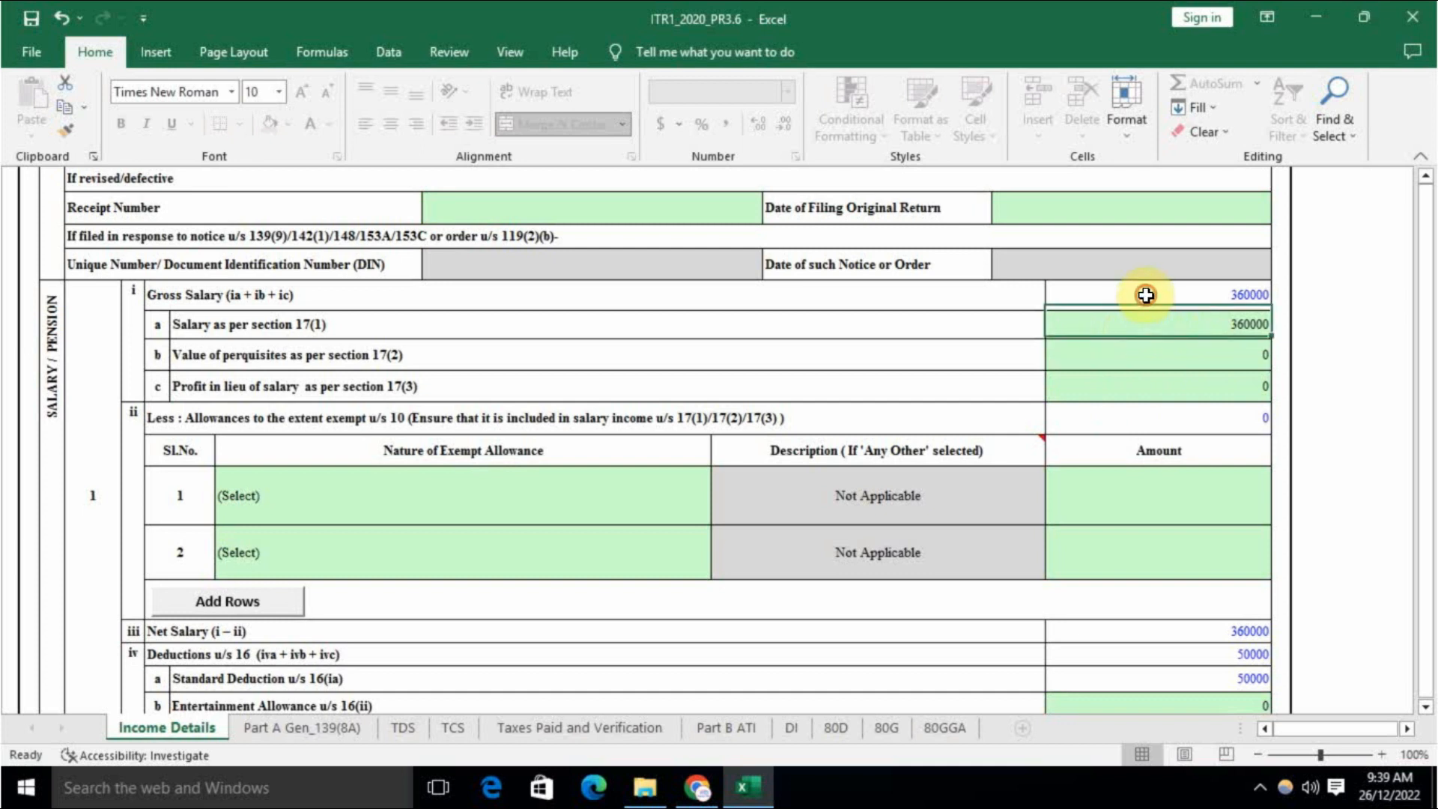
scroll(1129, 500, down, 2)
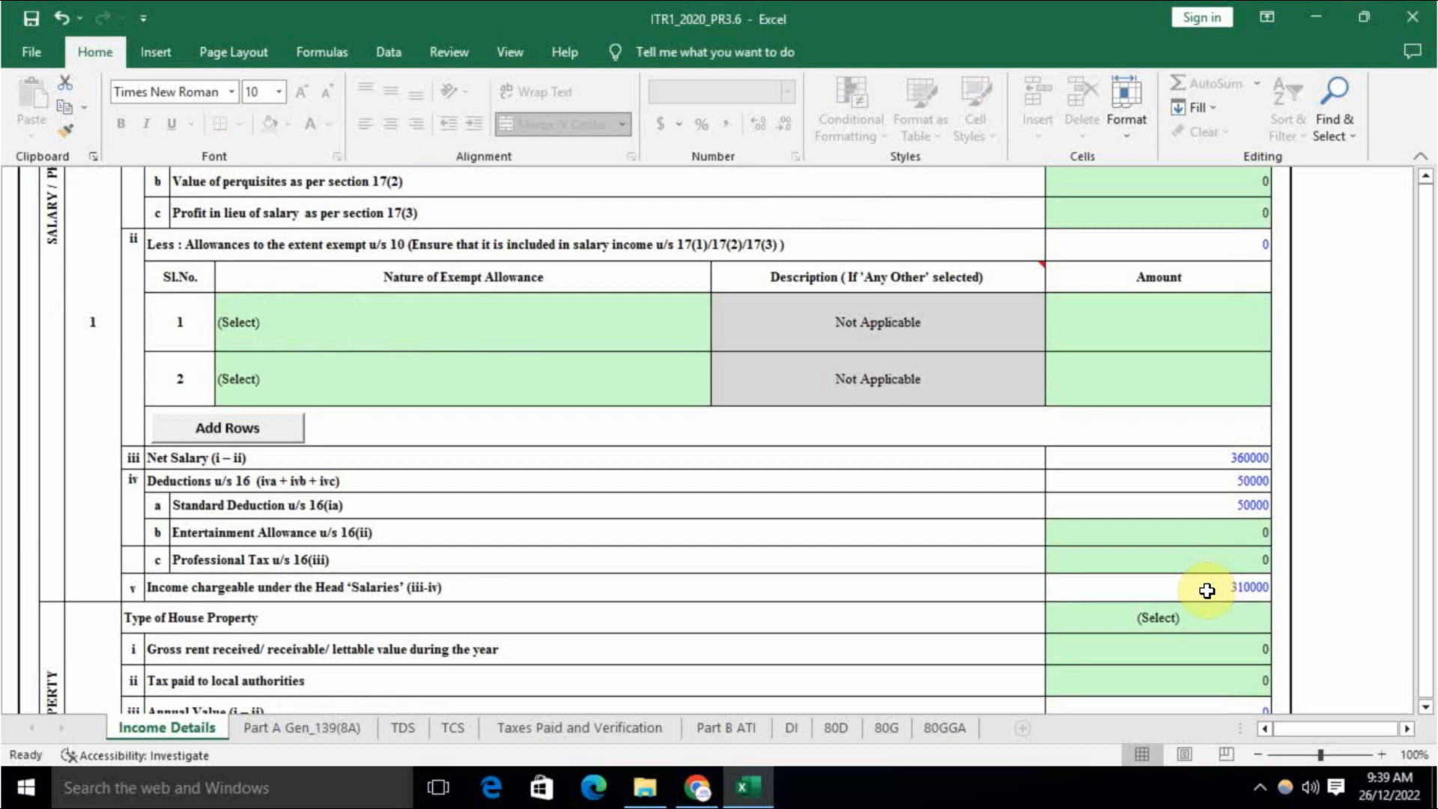
scroll(1179, 581, down, 3)
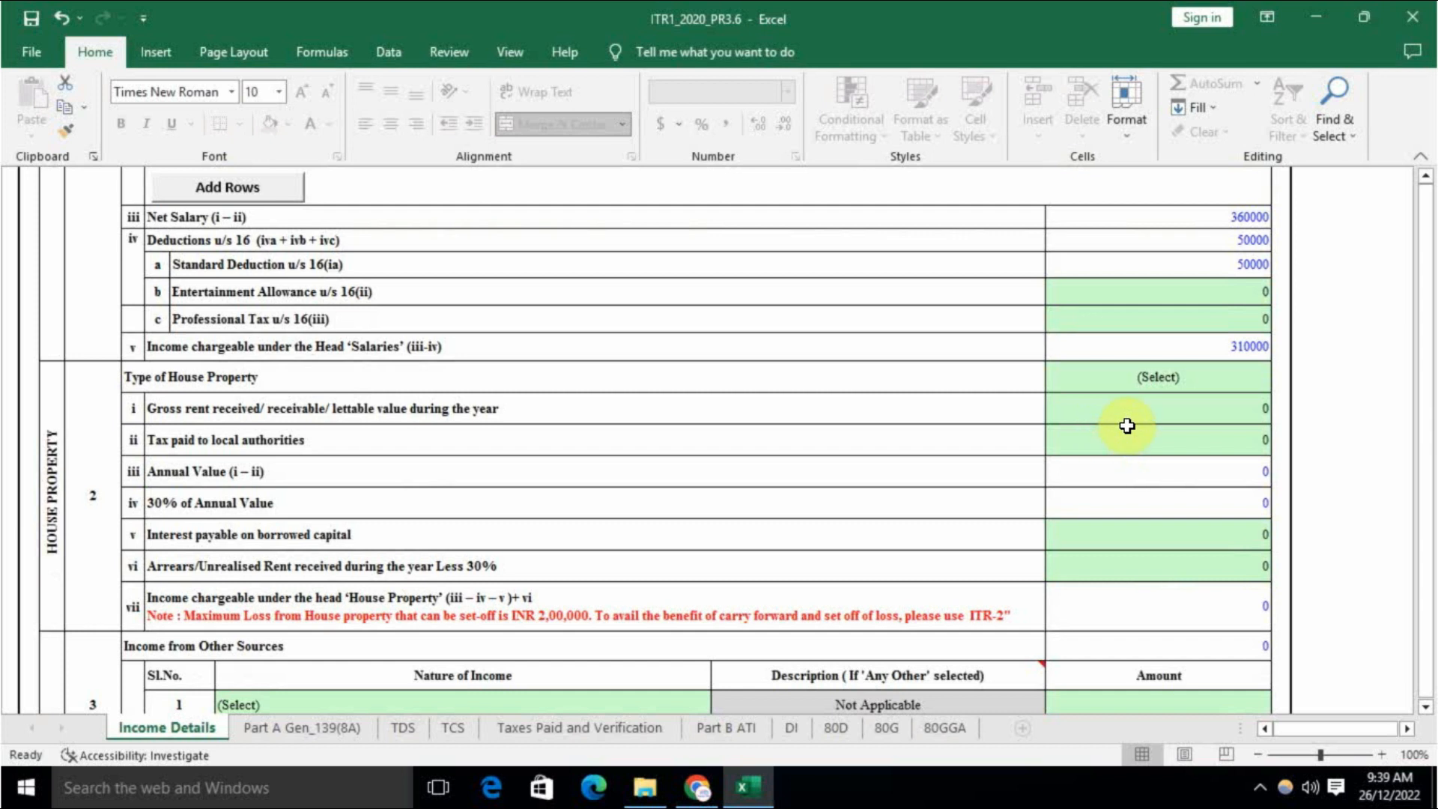
Step: Choose Self Occupied as the Type of House Property, leaving house property income at 0
click(1139, 379)
key(alt+Down)
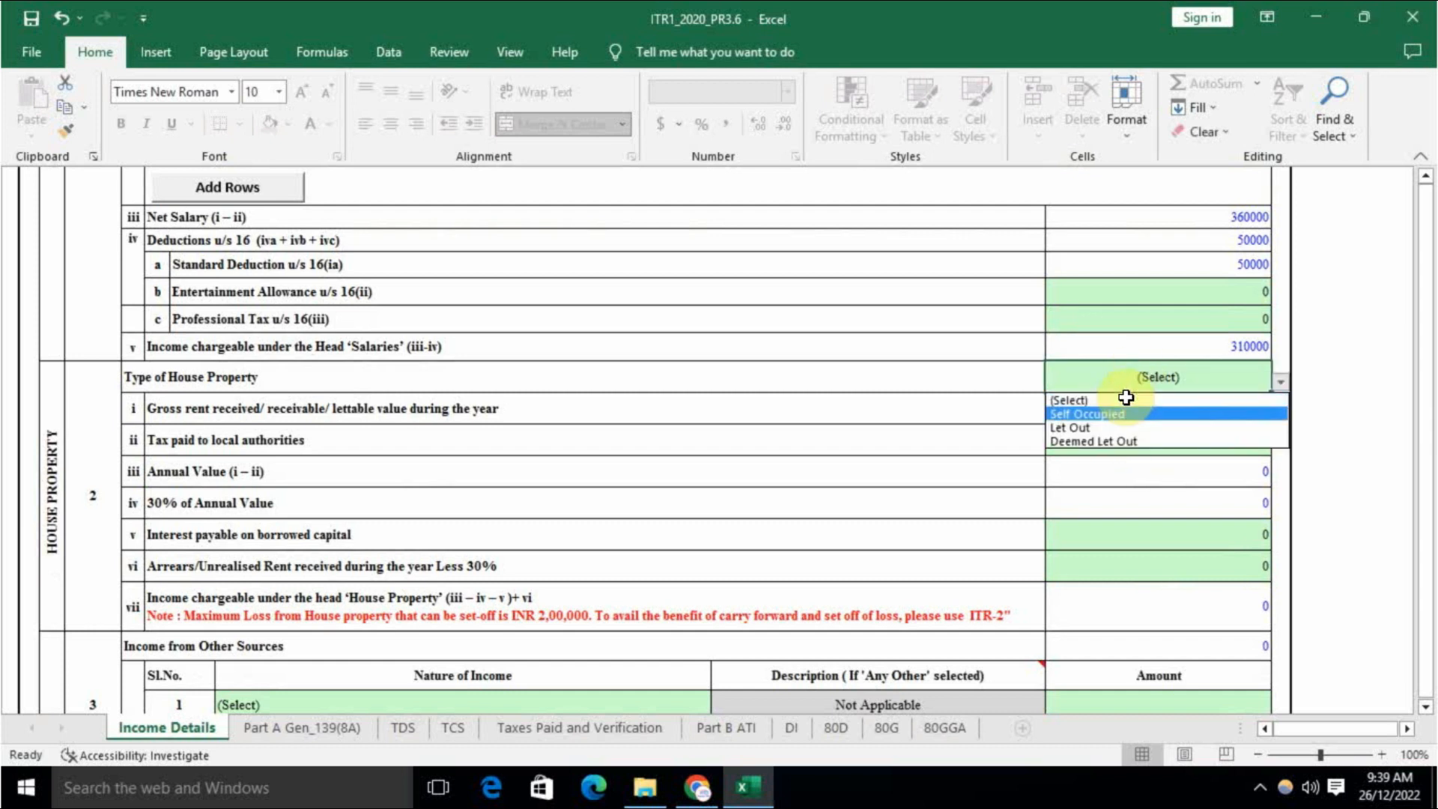
click(1111, 418)
scroll(1105, 441, up, 4)
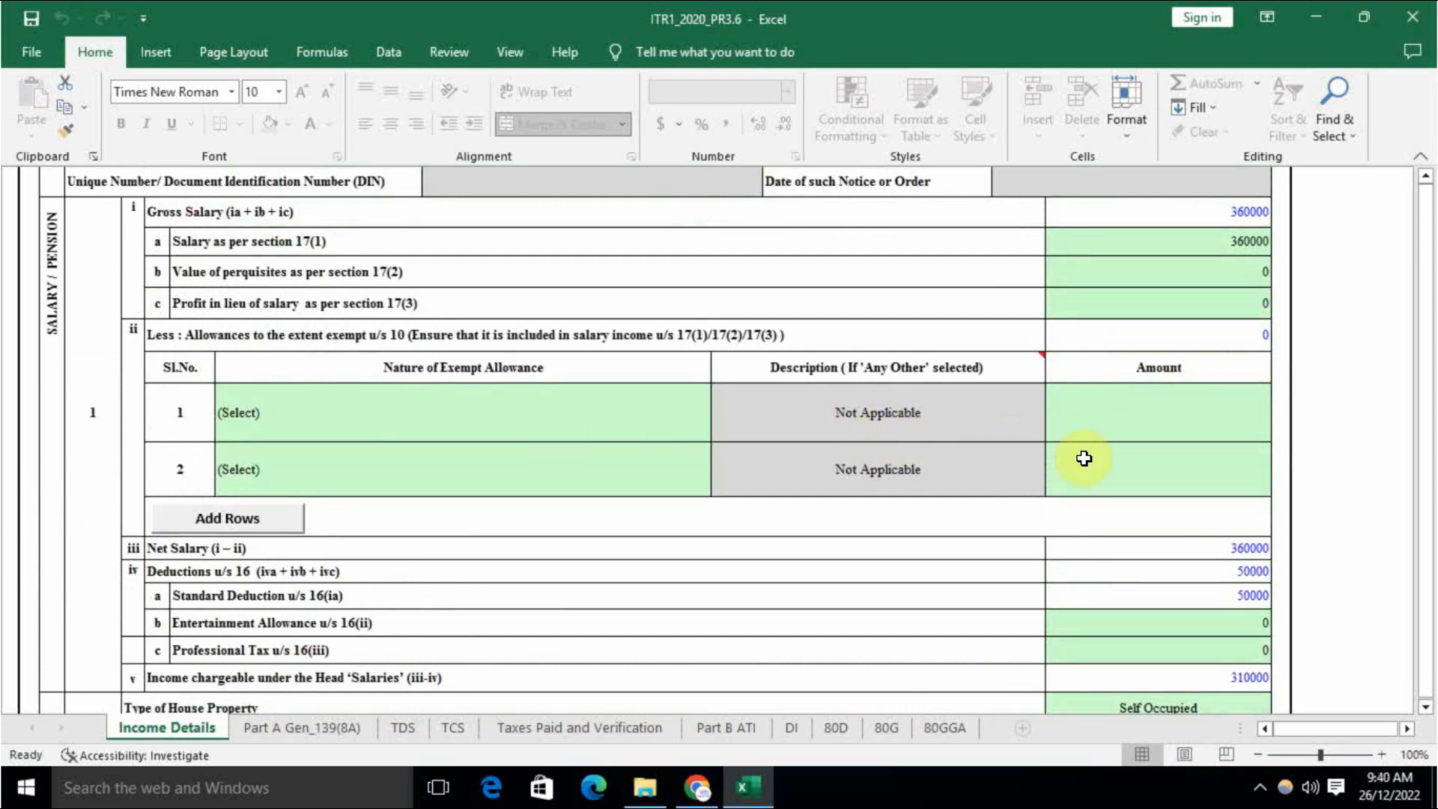
scroll(1075, 472, up, 1)
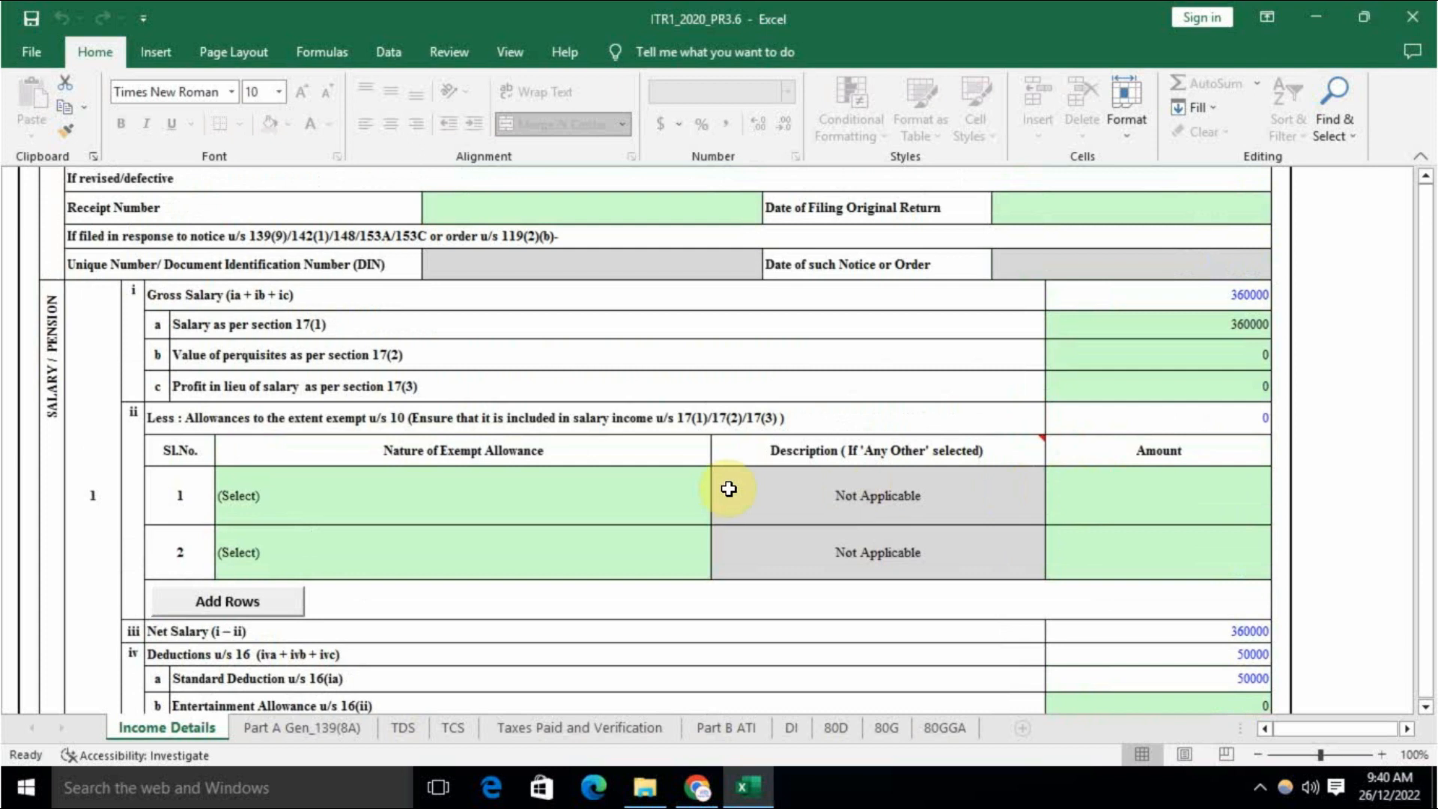
scroll(940, 538, down, 5)
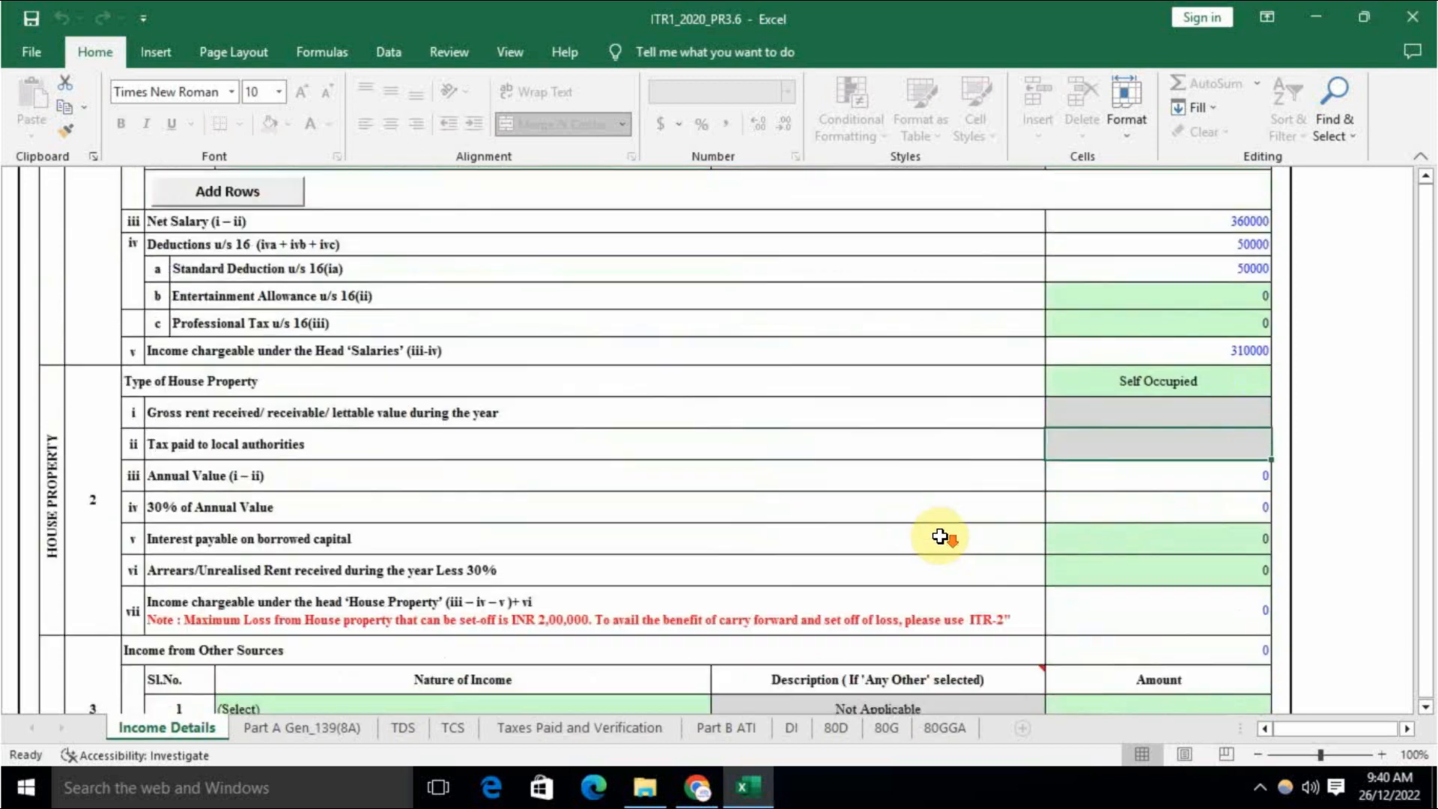
scroll(940, 536, down, 2)
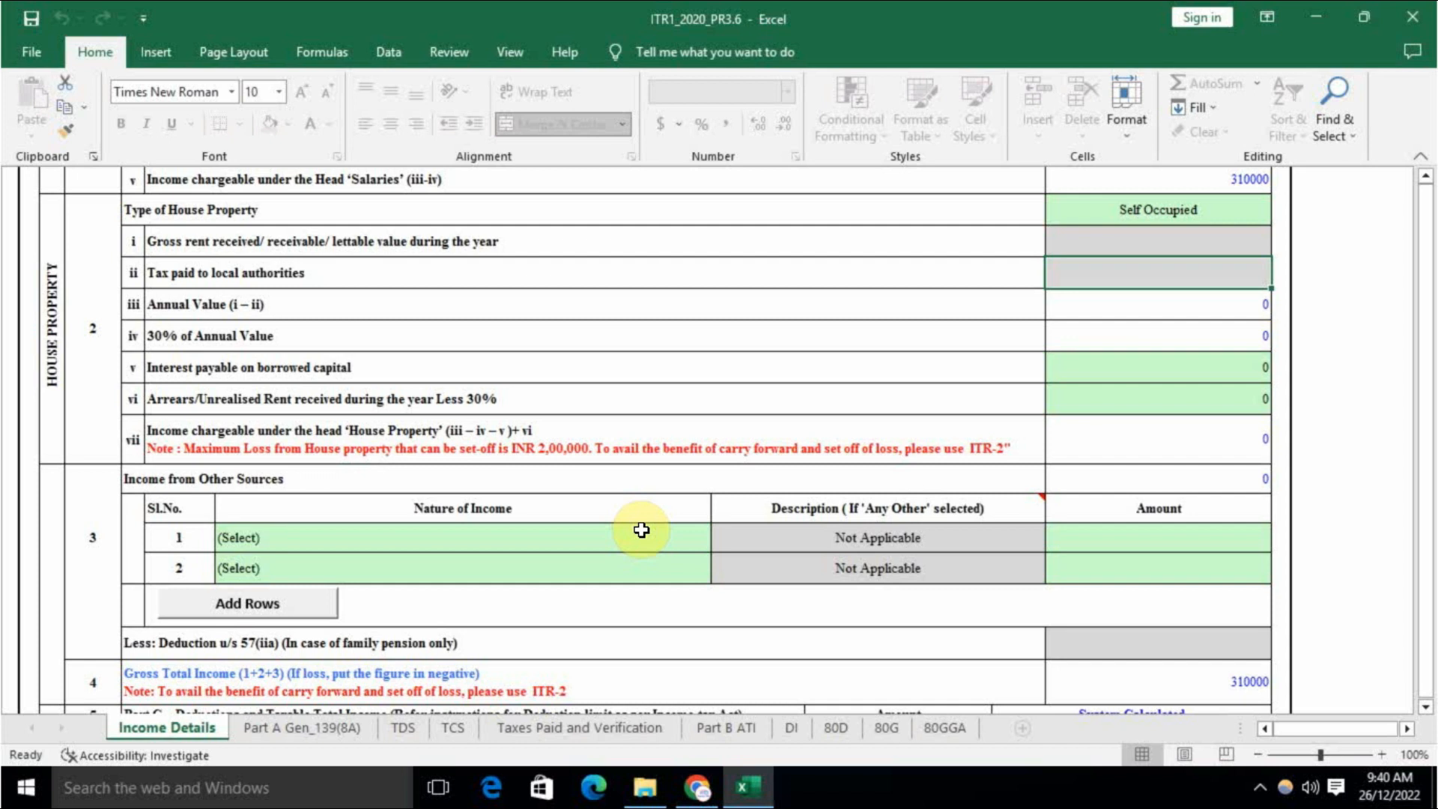
Step: Set row 1's nature of income to Any Other, described as 'income from other sources'
click(621, 544)
key(alt+Down)
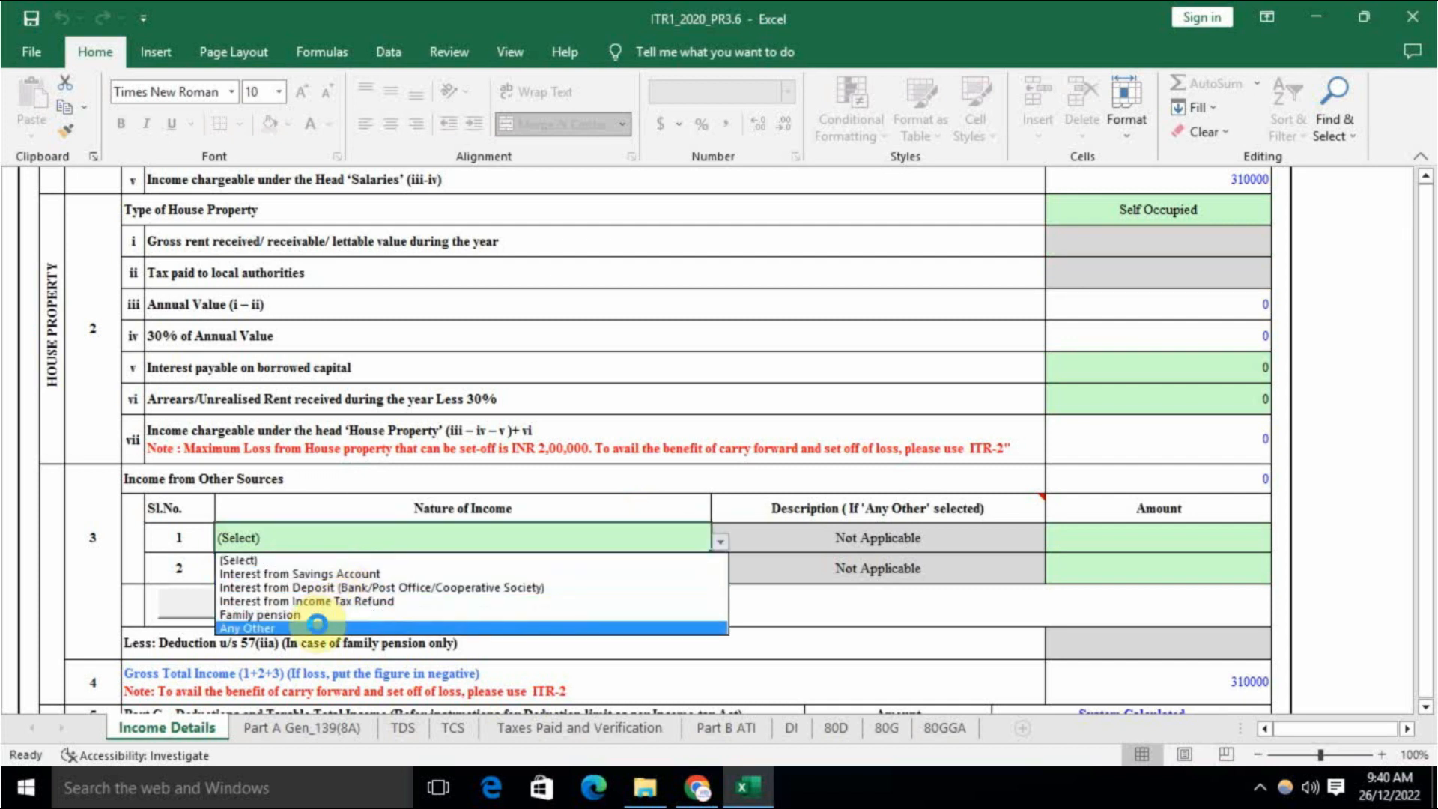
click(316, 627)
click(902, 539)
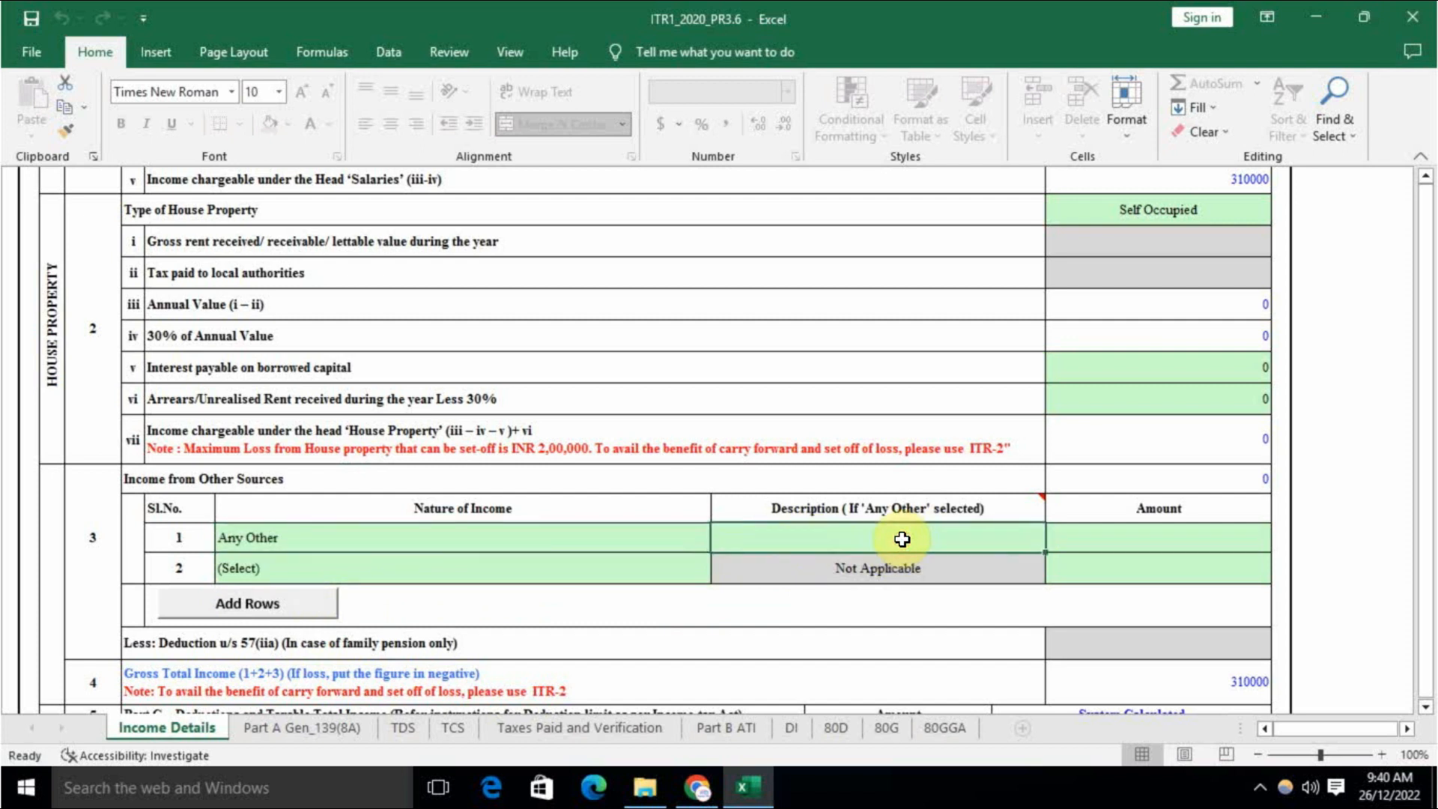
text(o)
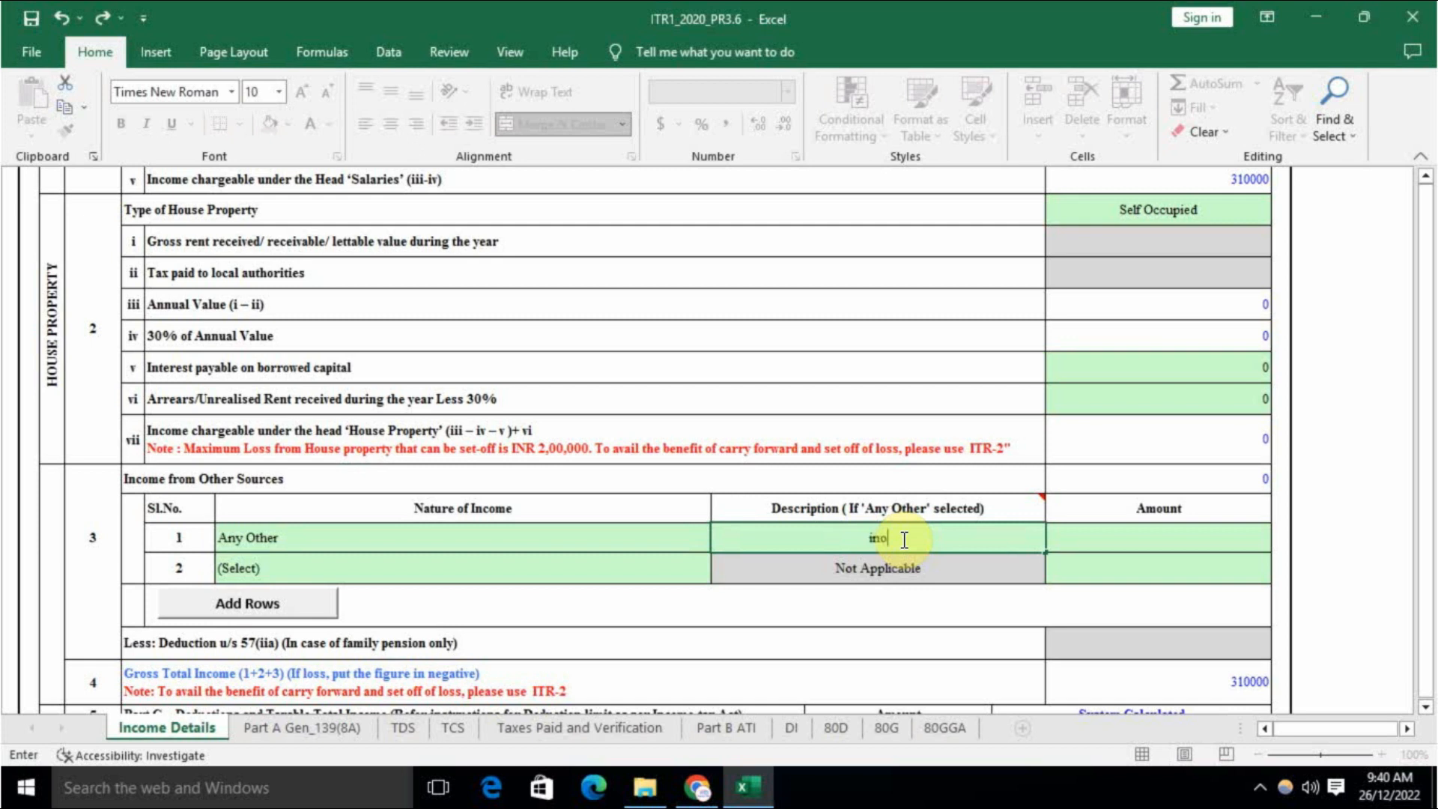
text(ncome from)
text(other soo)
key(BackSpace)
text(urces)
Step: Enter 100000 as its amount and confirm Gross Total Income reads 410000
key(Tab)
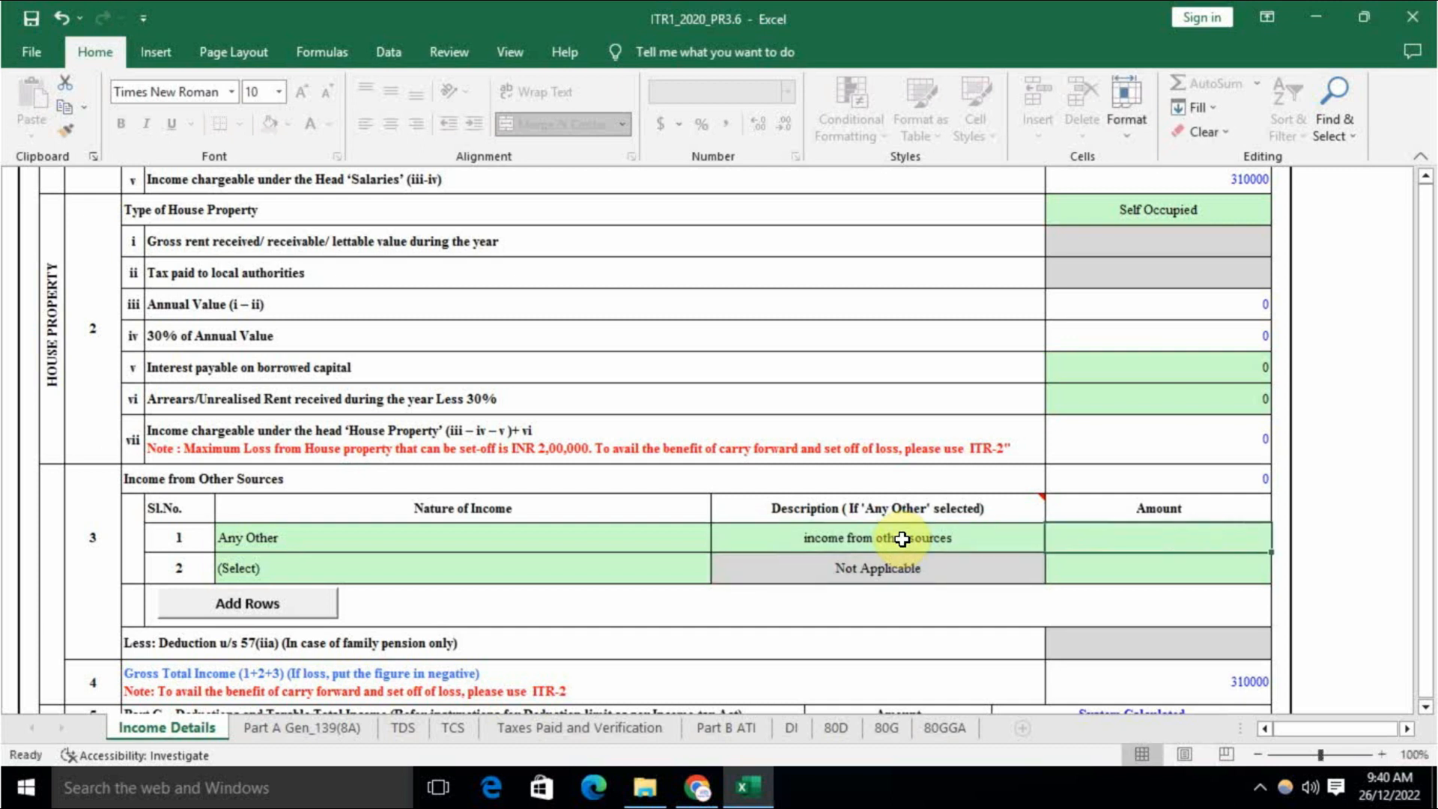
text(10000)
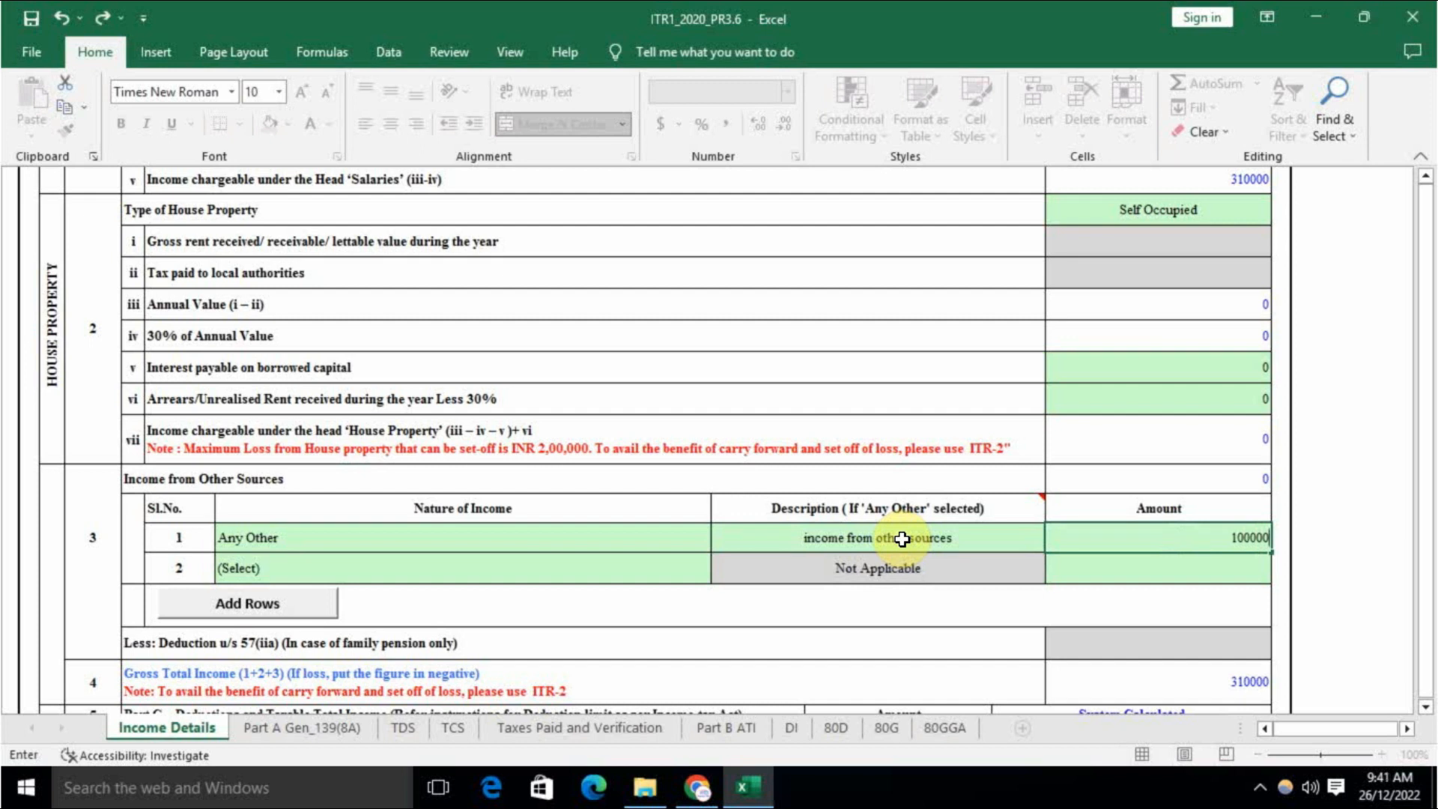
text(0)
click(1083, 569)
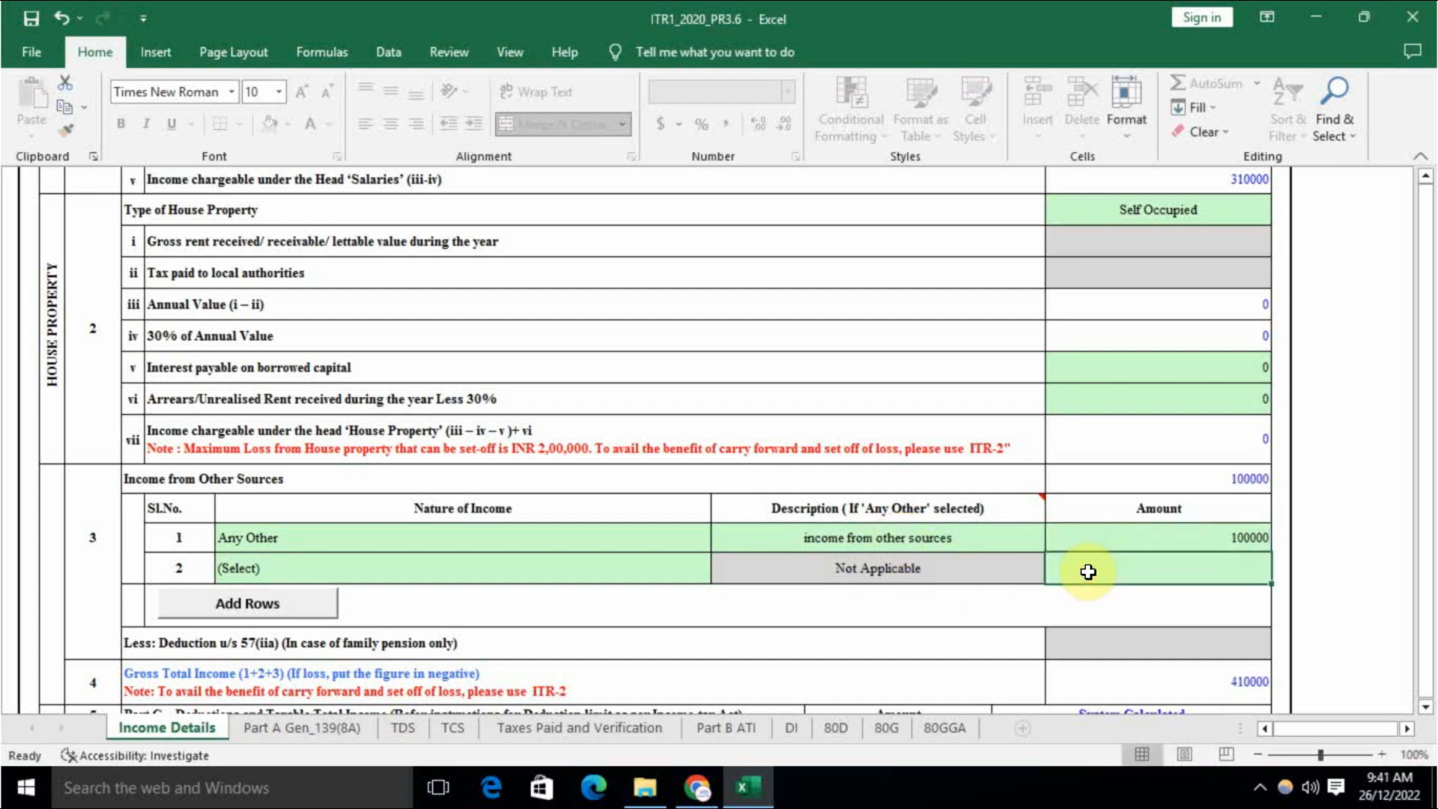
scroll(1084, 567, down, 1)
click(1153, 590)
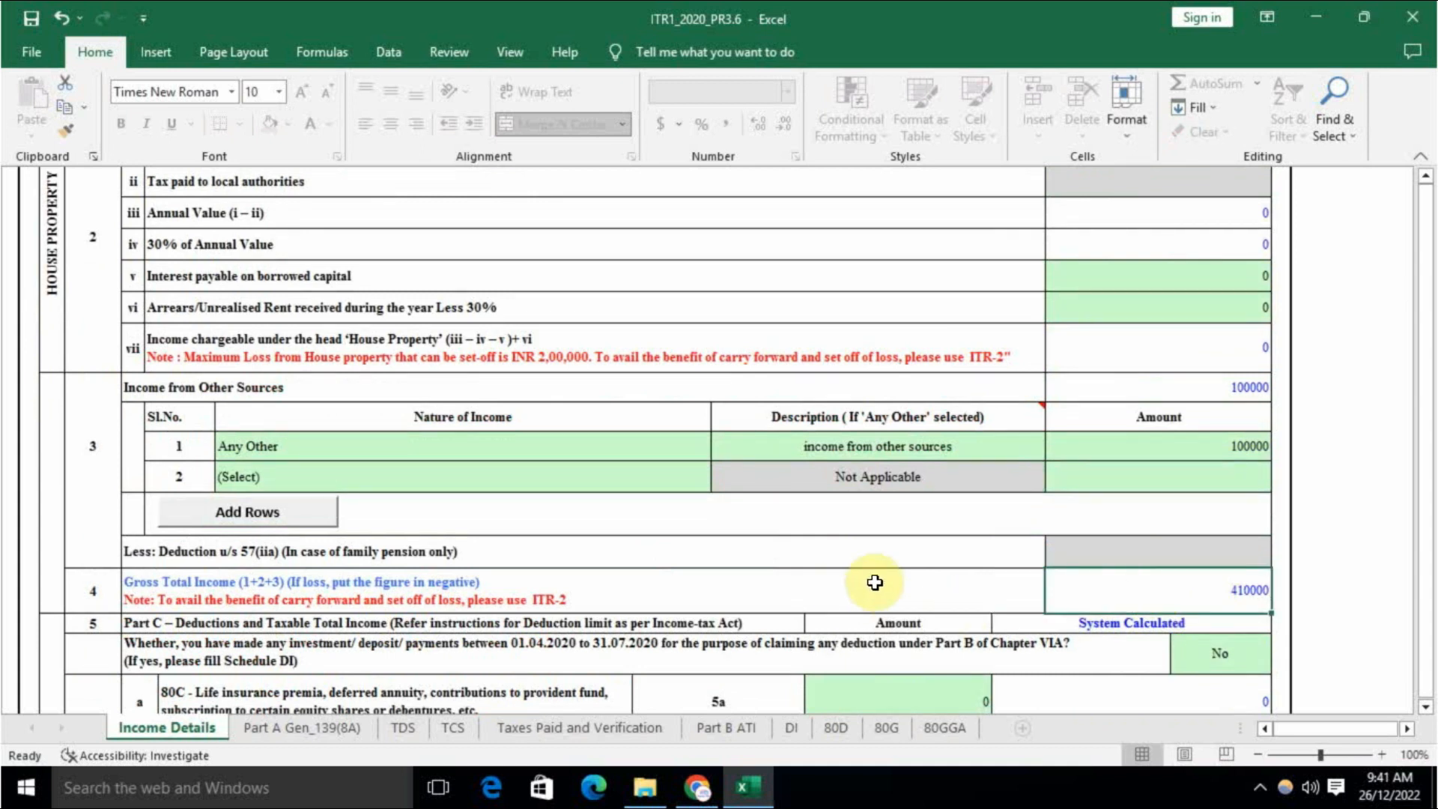
Step: Enter 34510 as the section 80C deduction in row 5a and recheck it
scroll(824, 581, down, 1)
scroll(764, 580, down, 1)
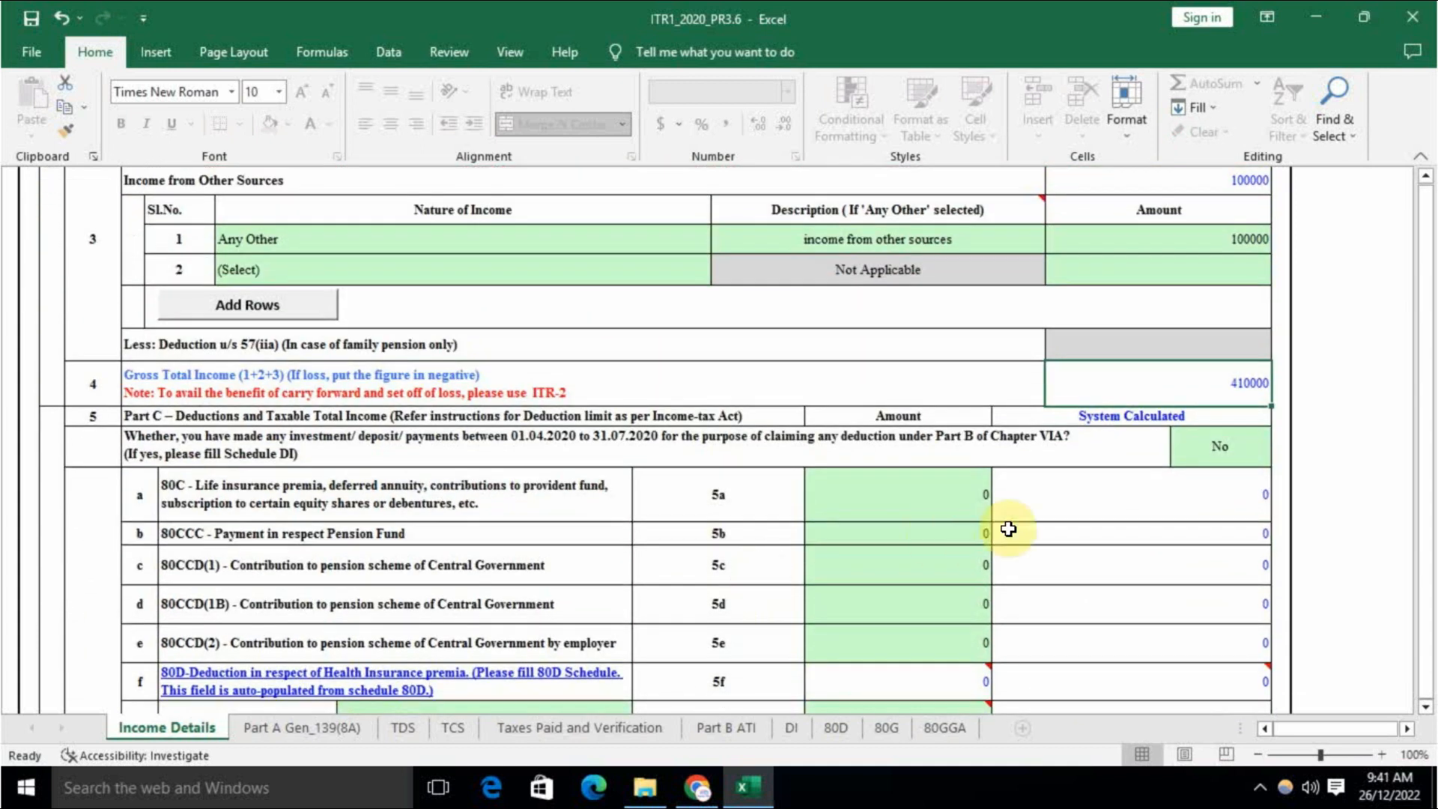
scroll(848, 523, down, 1)
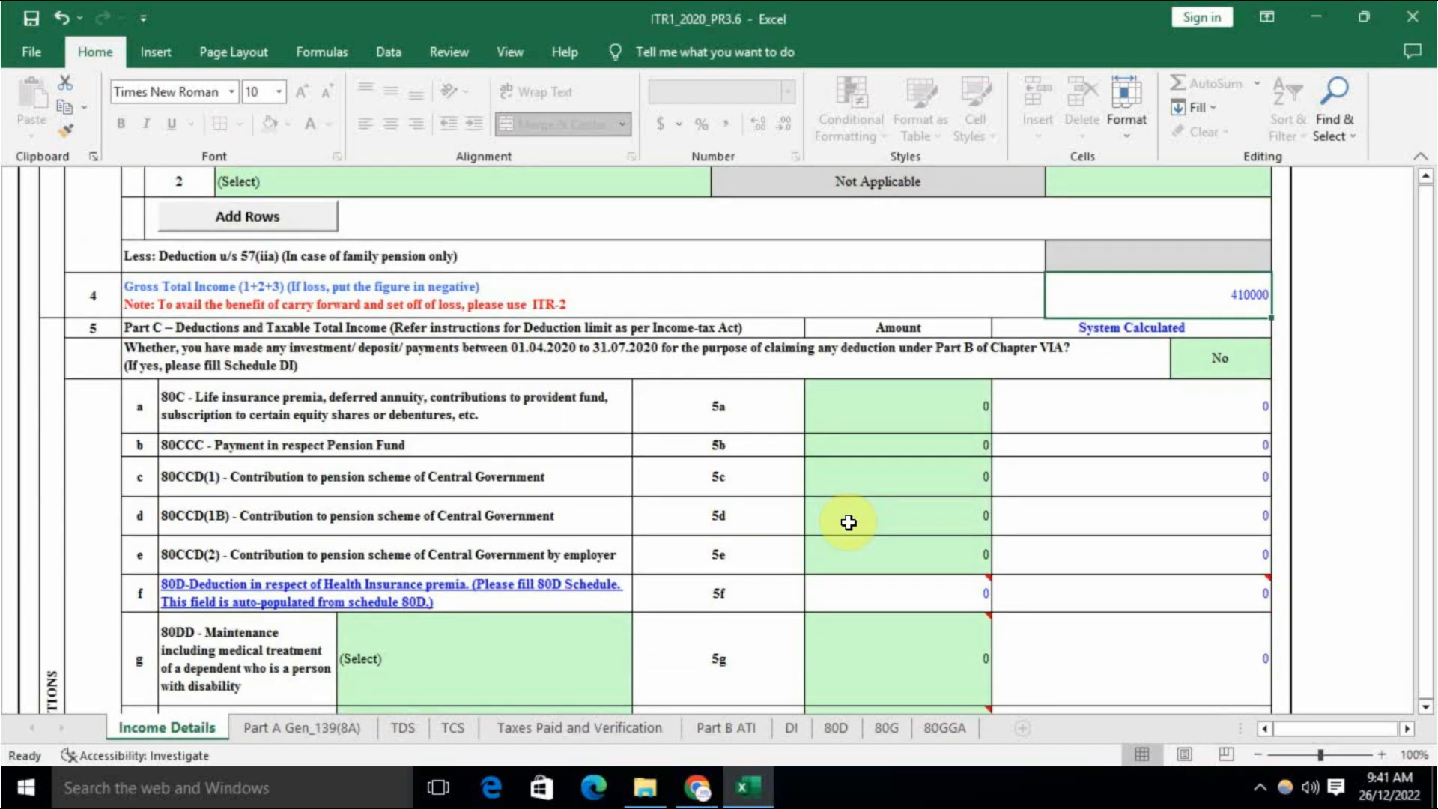
click(902, 413)
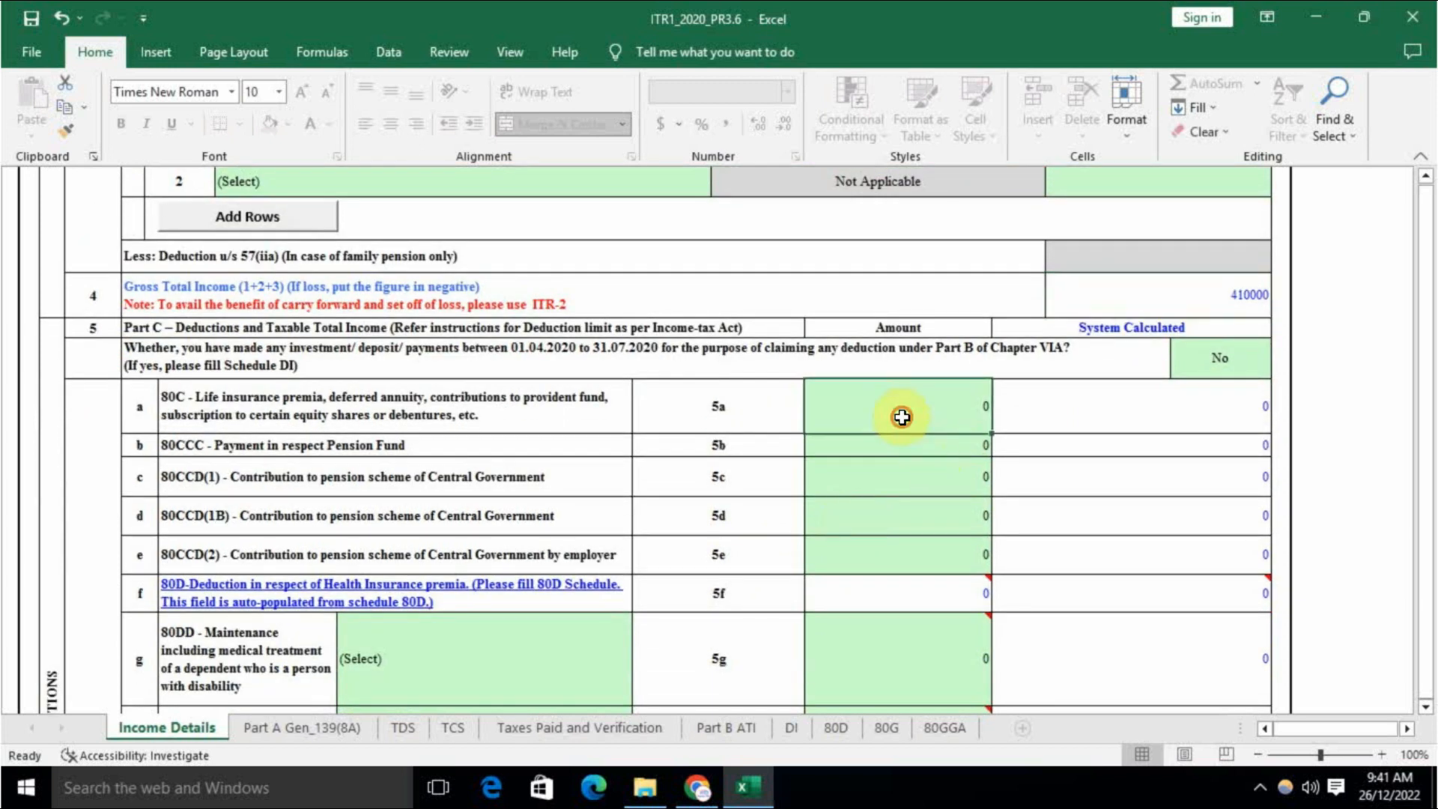
text(34510)
click(863, 471)
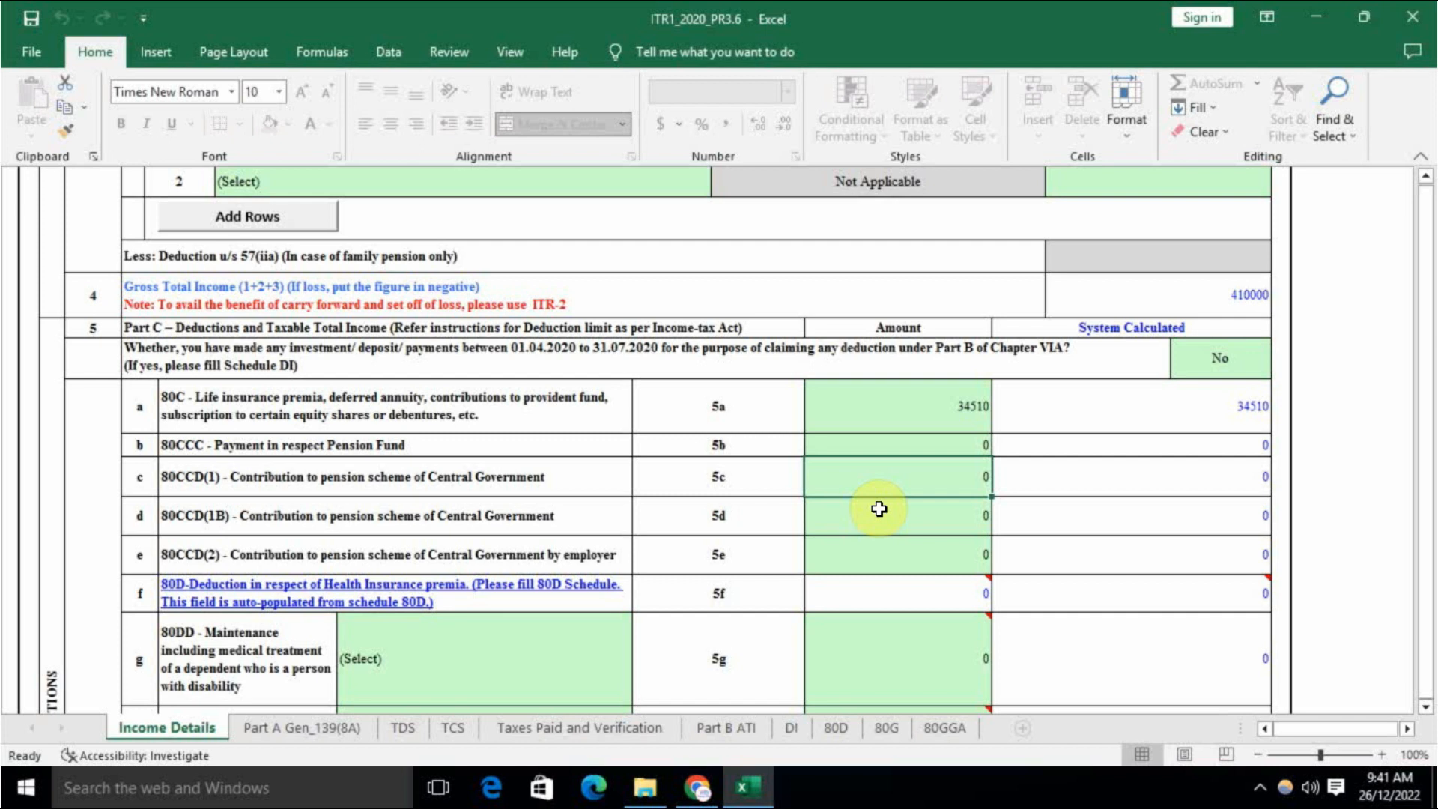
click(909, 405)
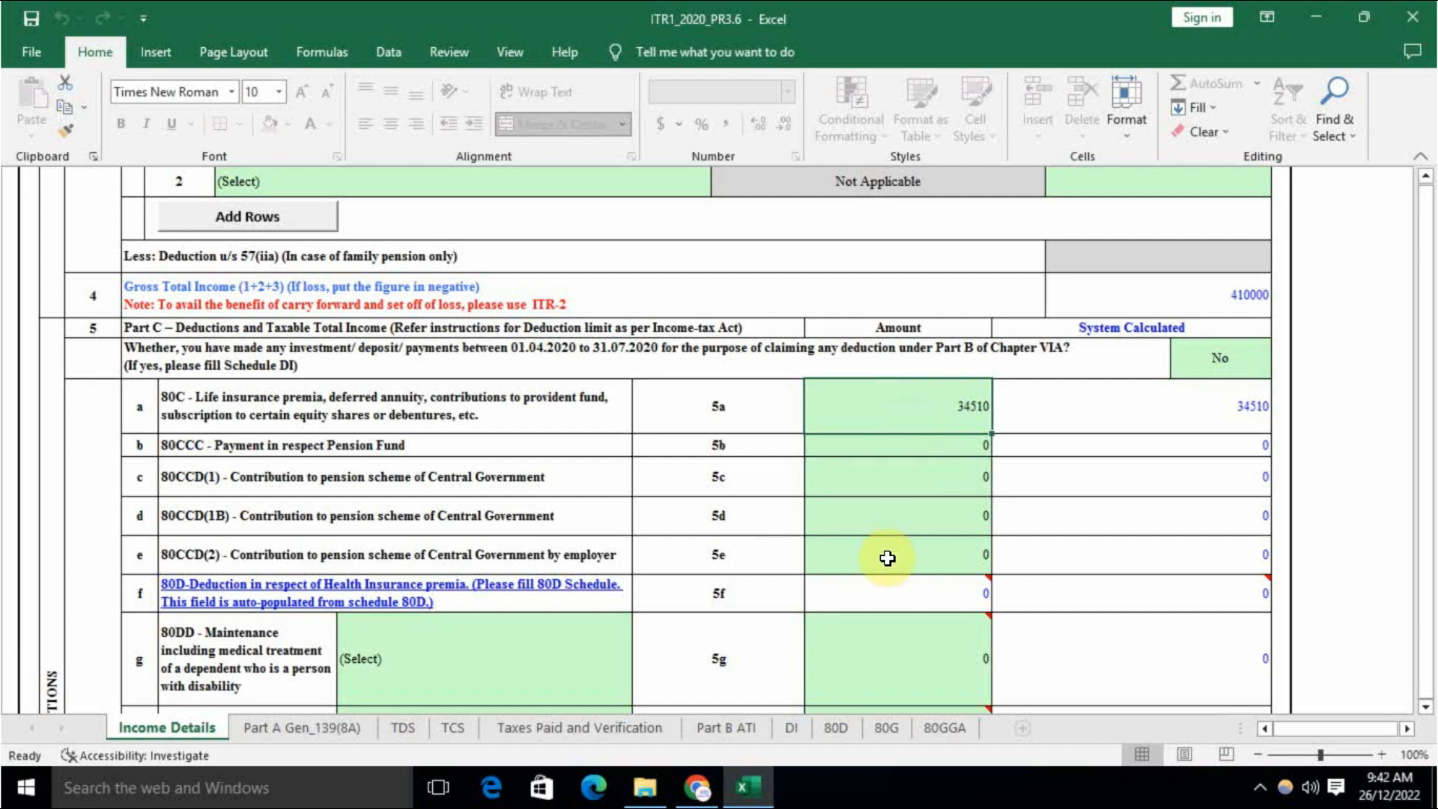
scroll(887, 558, down, 2)
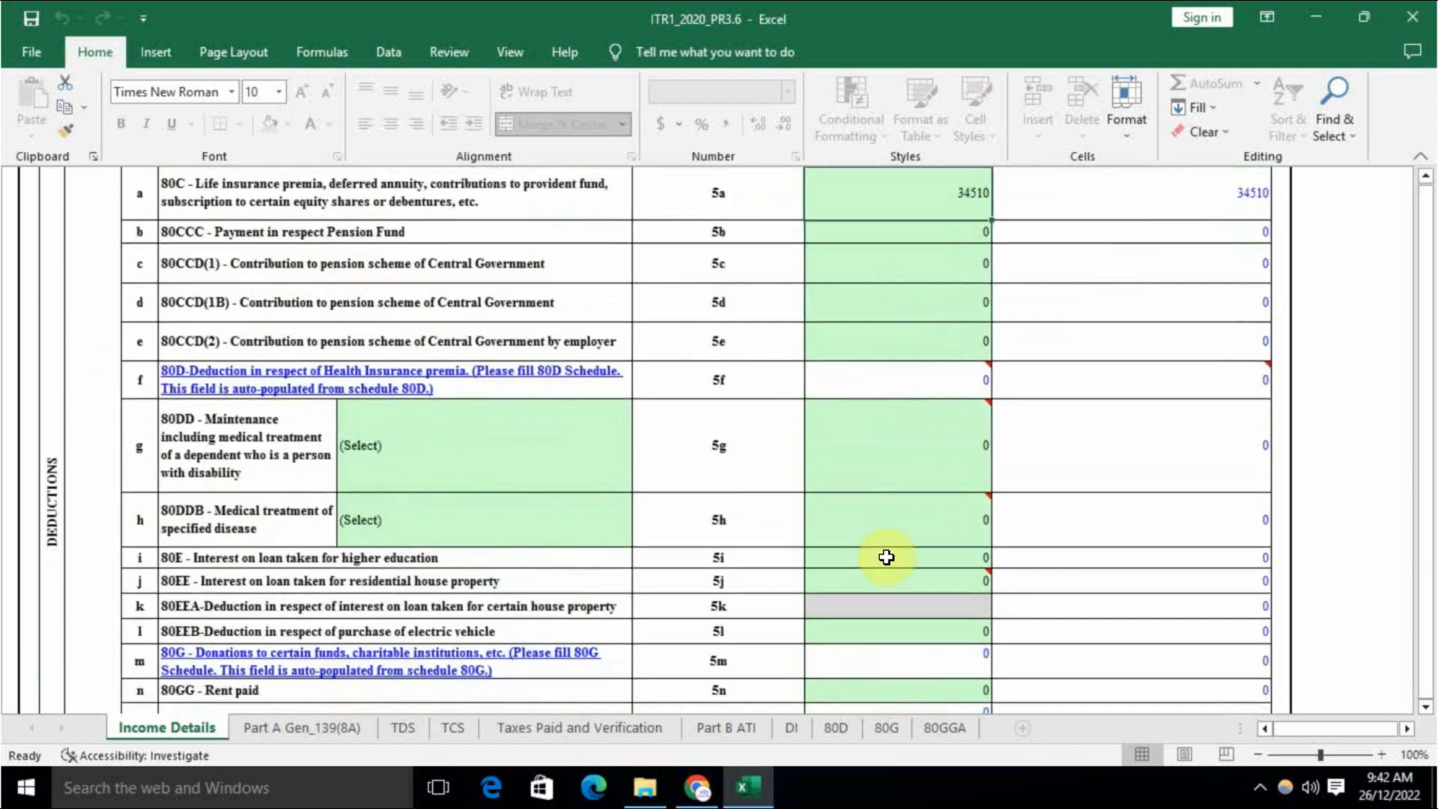
click(875, 480)
mouse_move(867, 492)
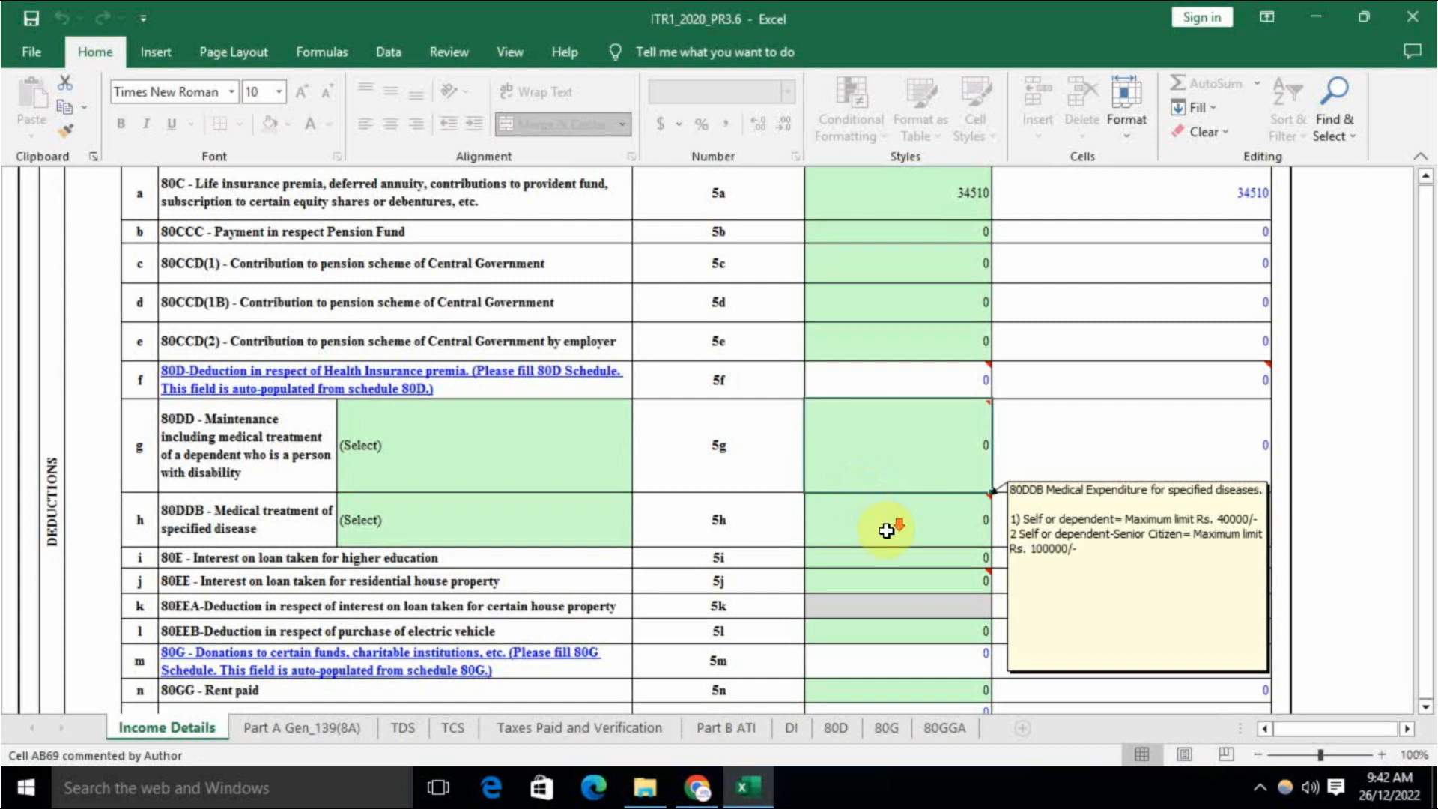
scroll(897, 528, down, 1)
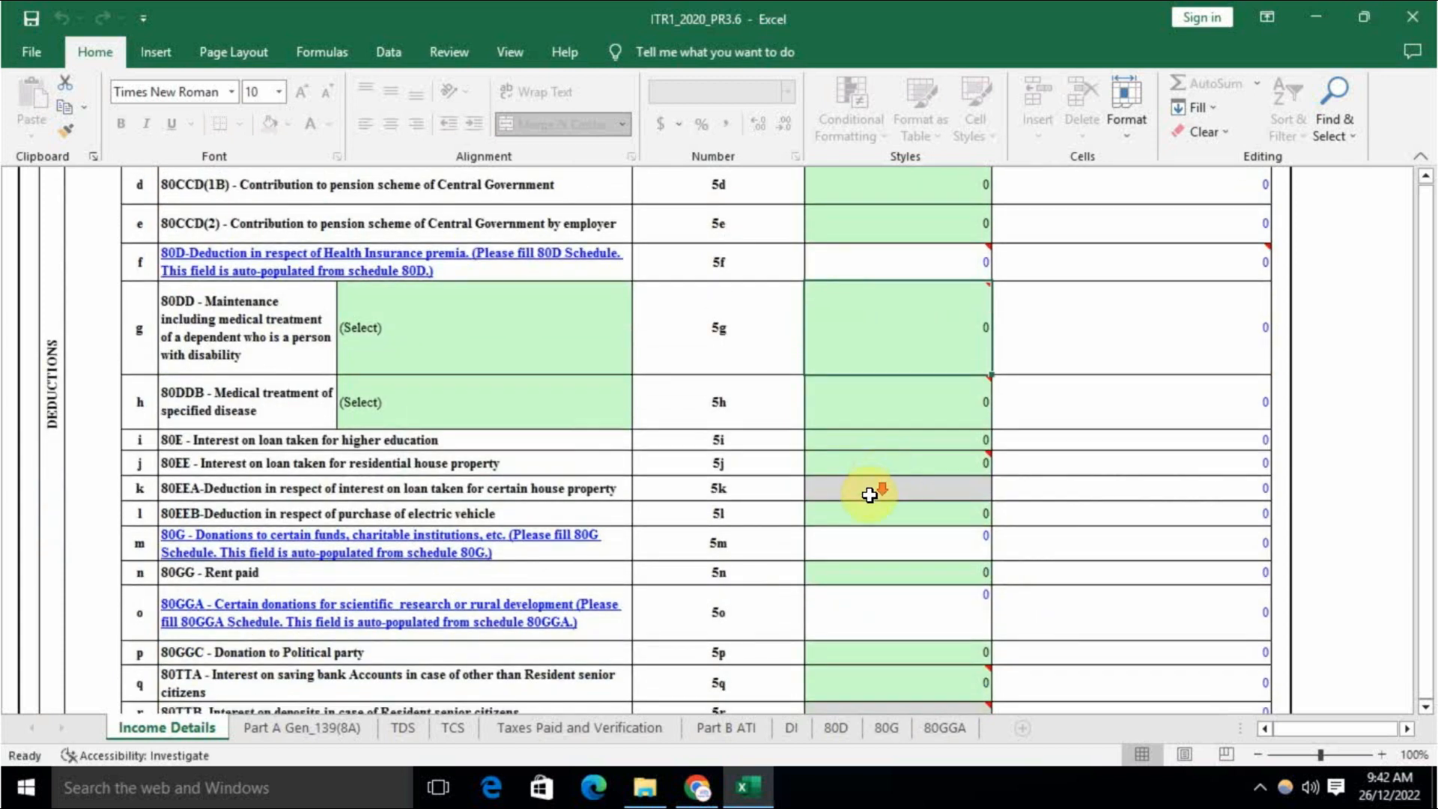
scroll(873, 487, down, 1)
scroll(869, 495, up, 1)
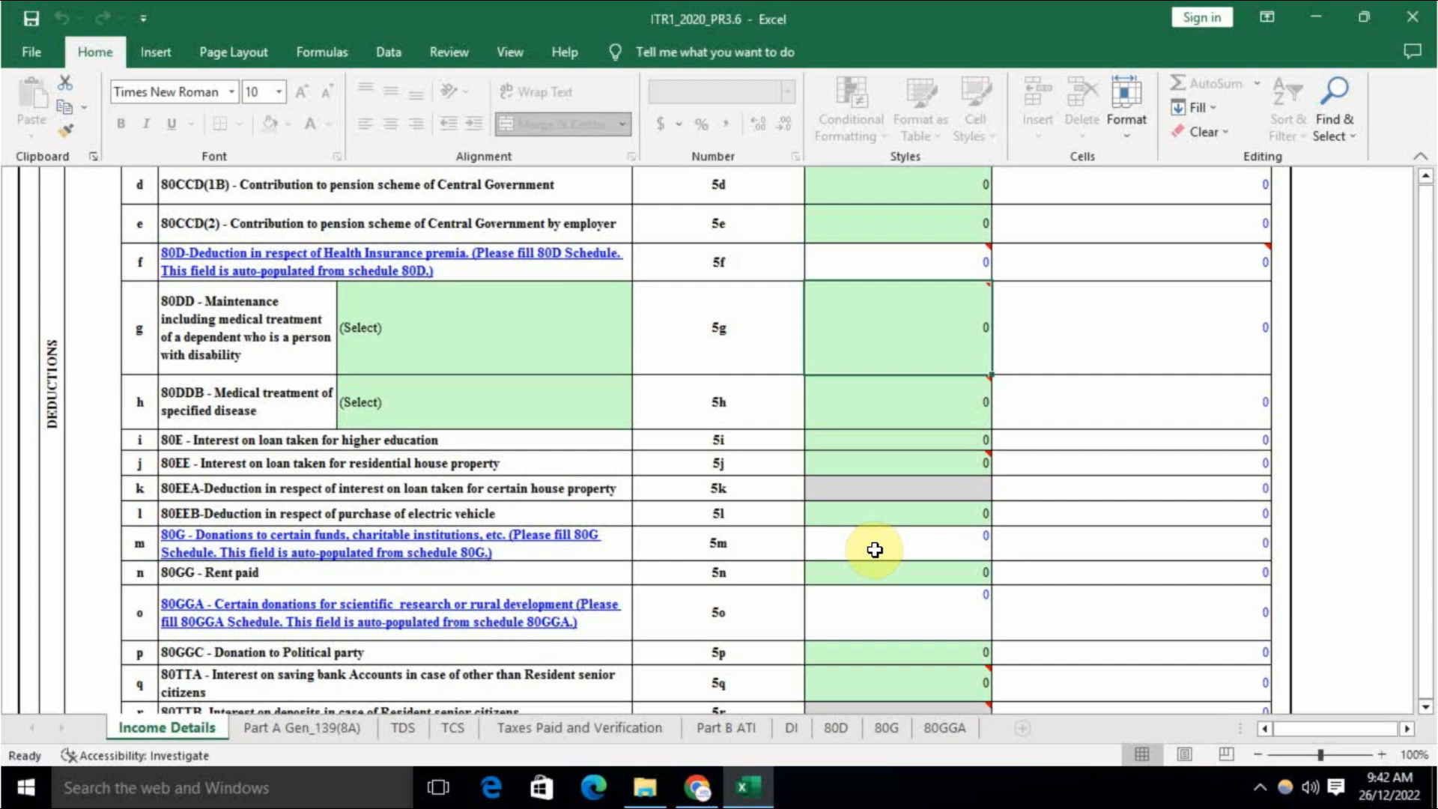
scroll(874, 550, down, 1)
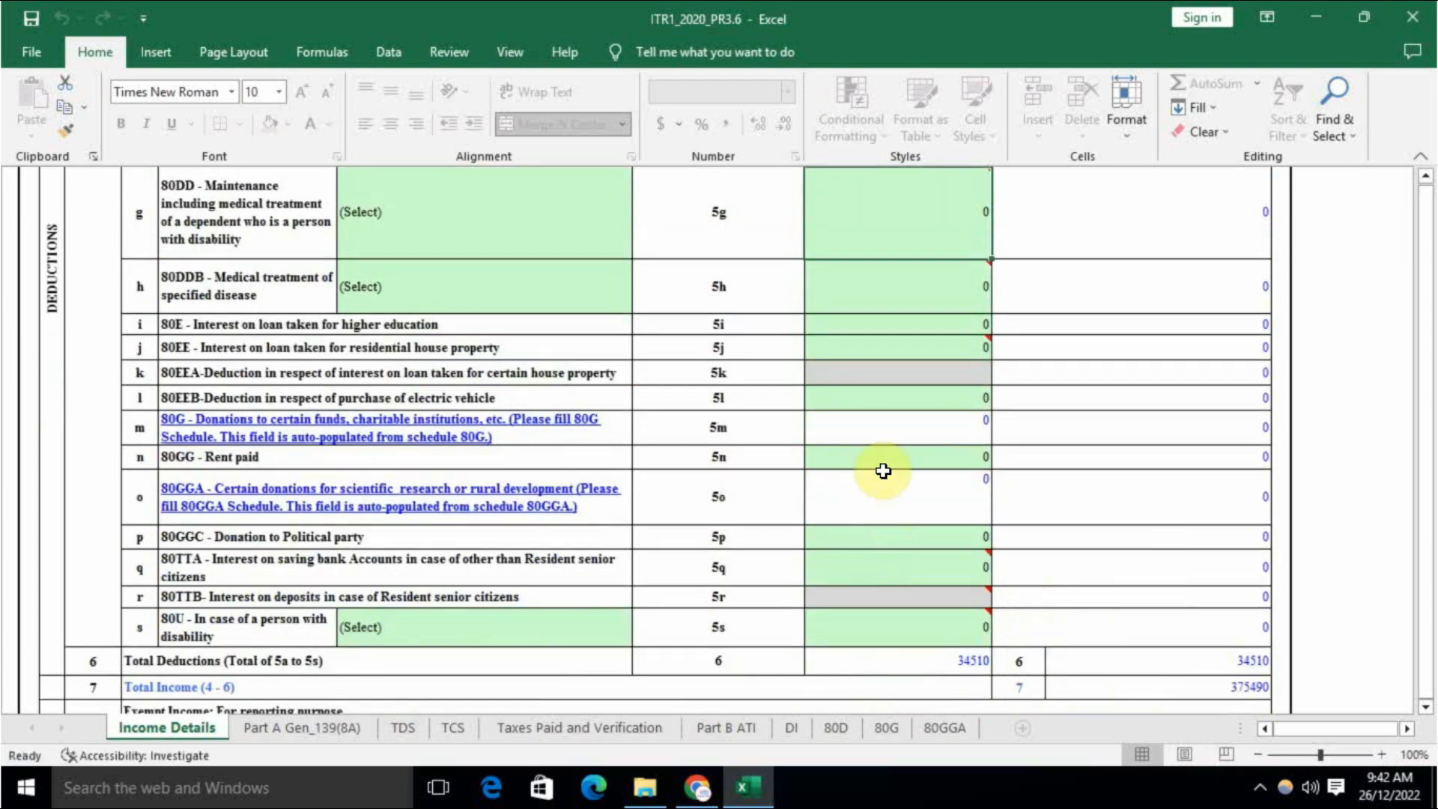
scroll(864, 560, down, 1)
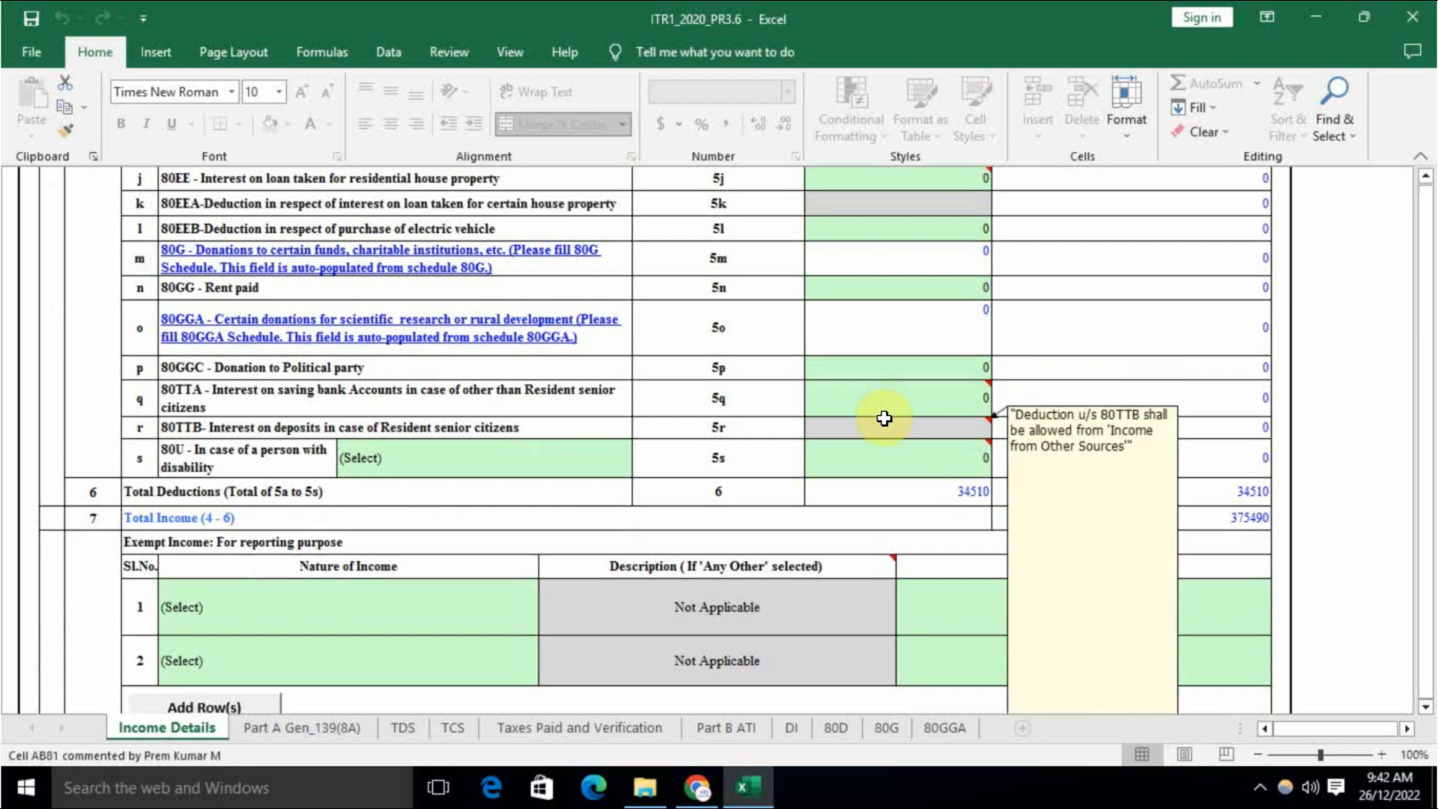
mouse_move(874, 458)
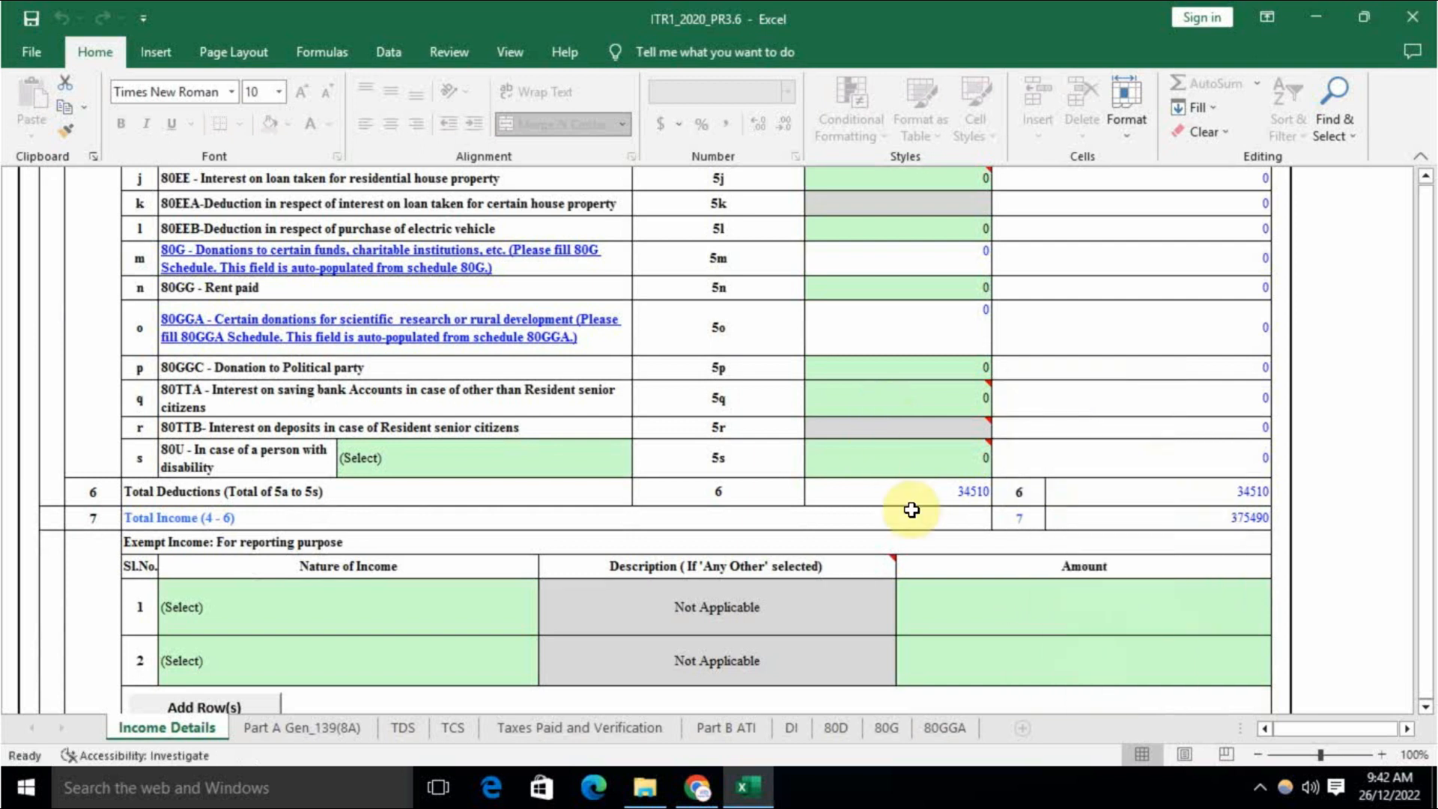
click(1198, 519)
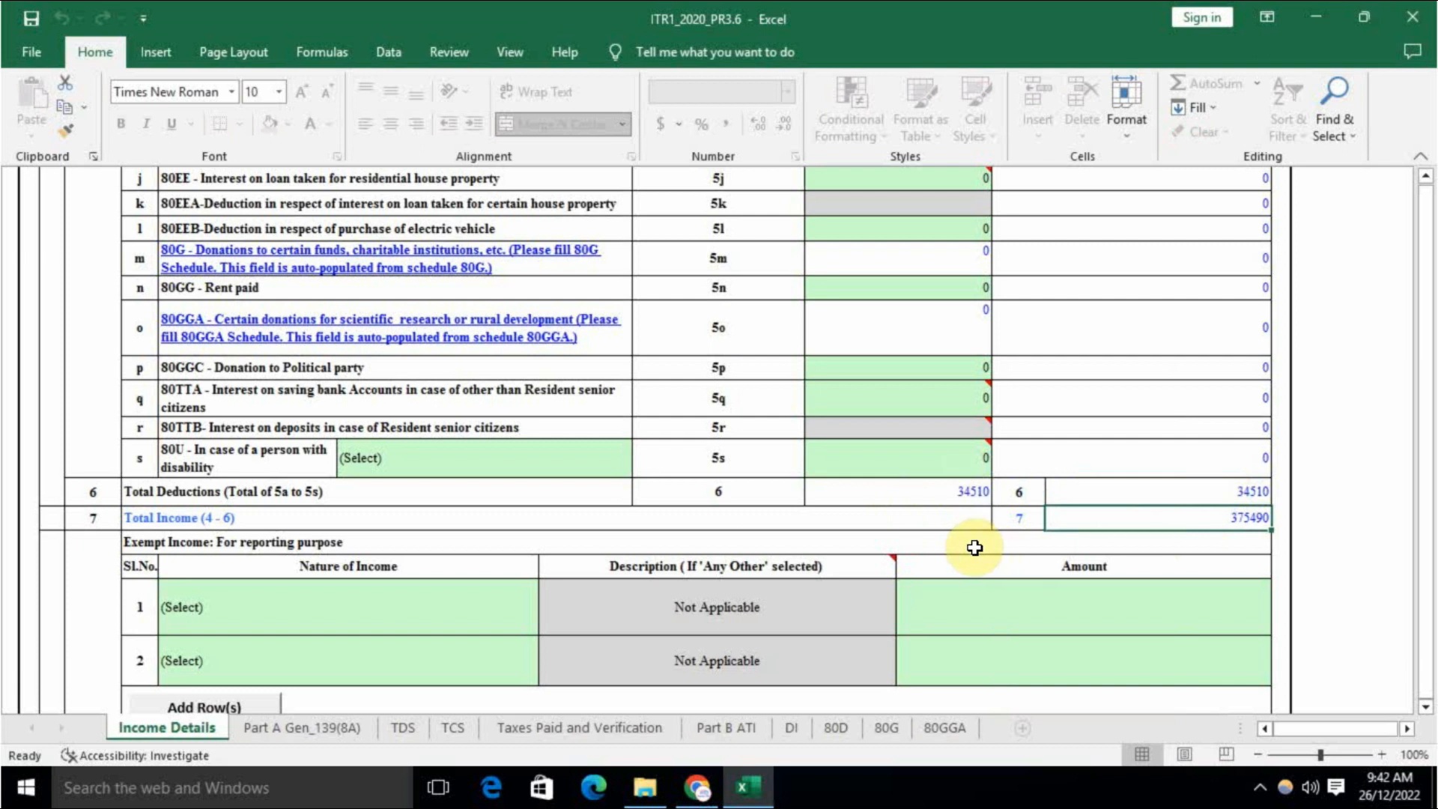
scroll(974, 546, down, 2)
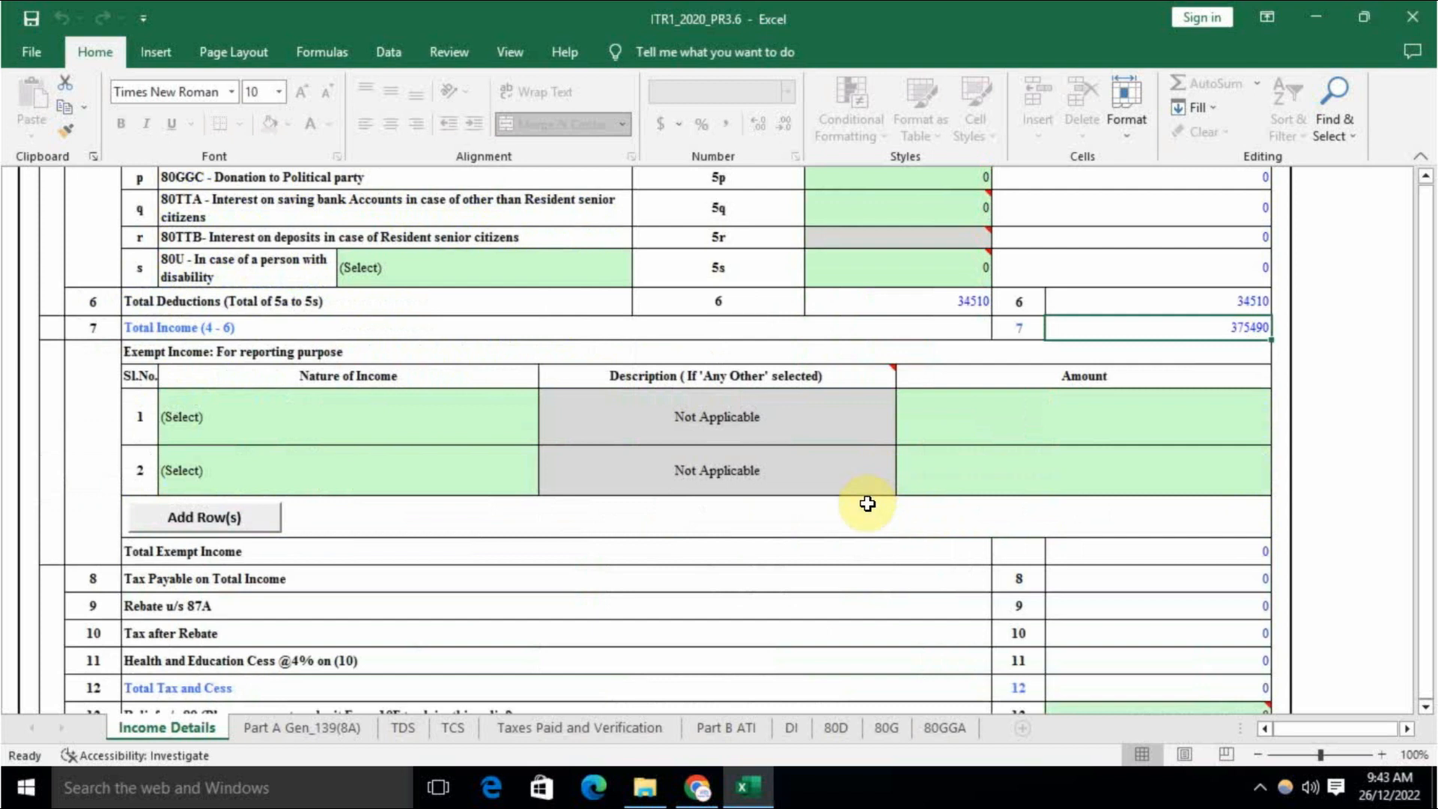
scroll(858, 538, down, 1)
scroll(883, 533, down, 1)
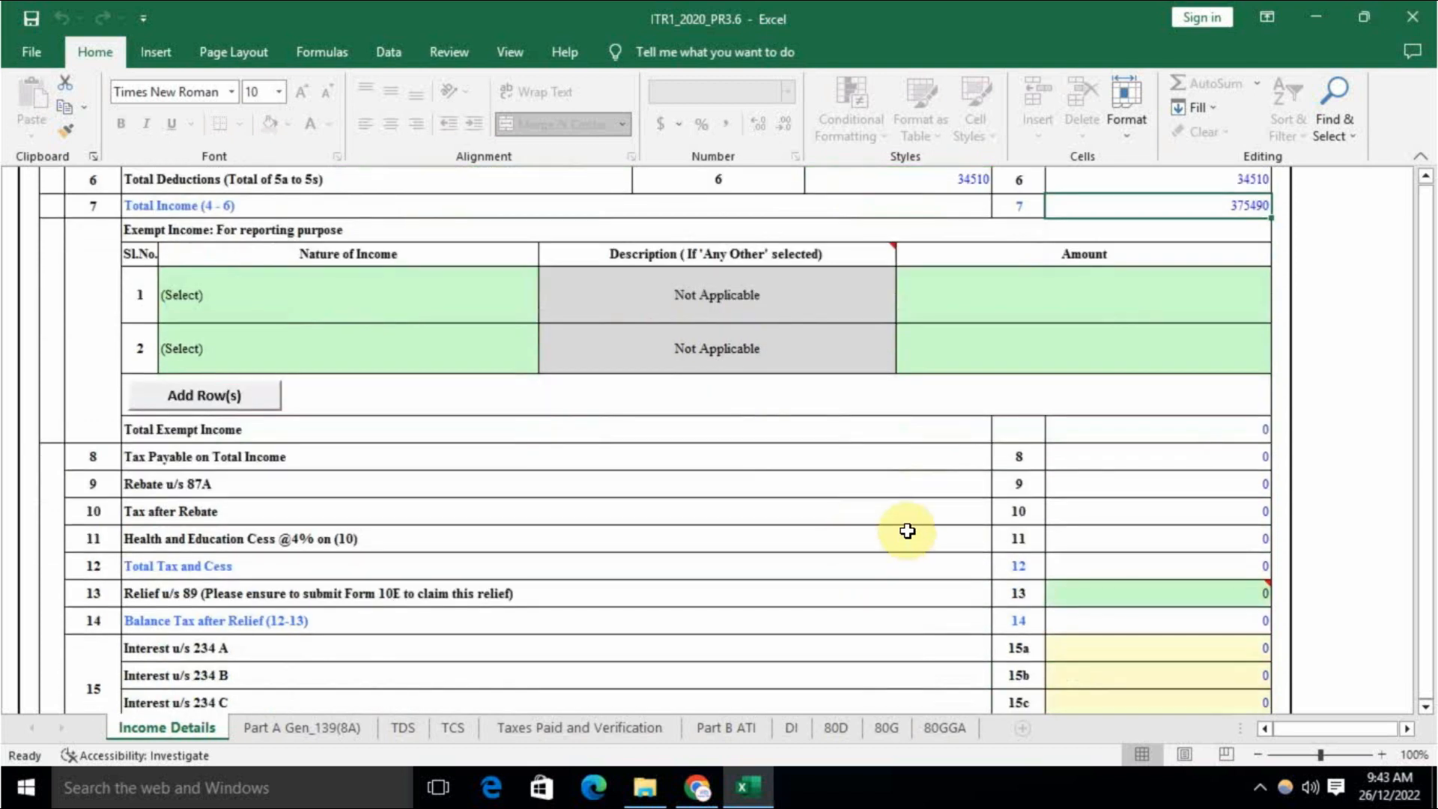
scroll(878, 491, down, 1)
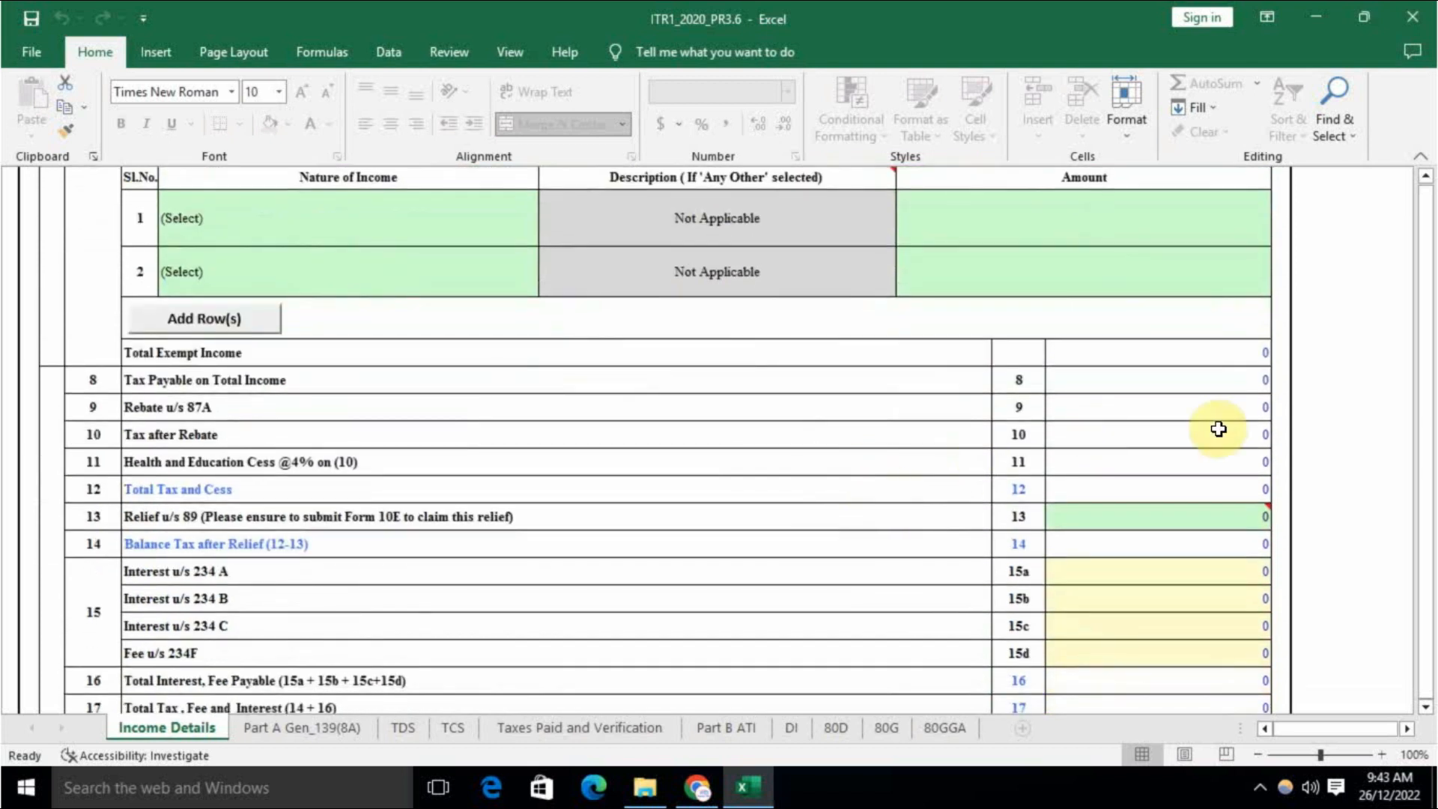
click(1155, 358)
scroll(1123, 463, up, 2)
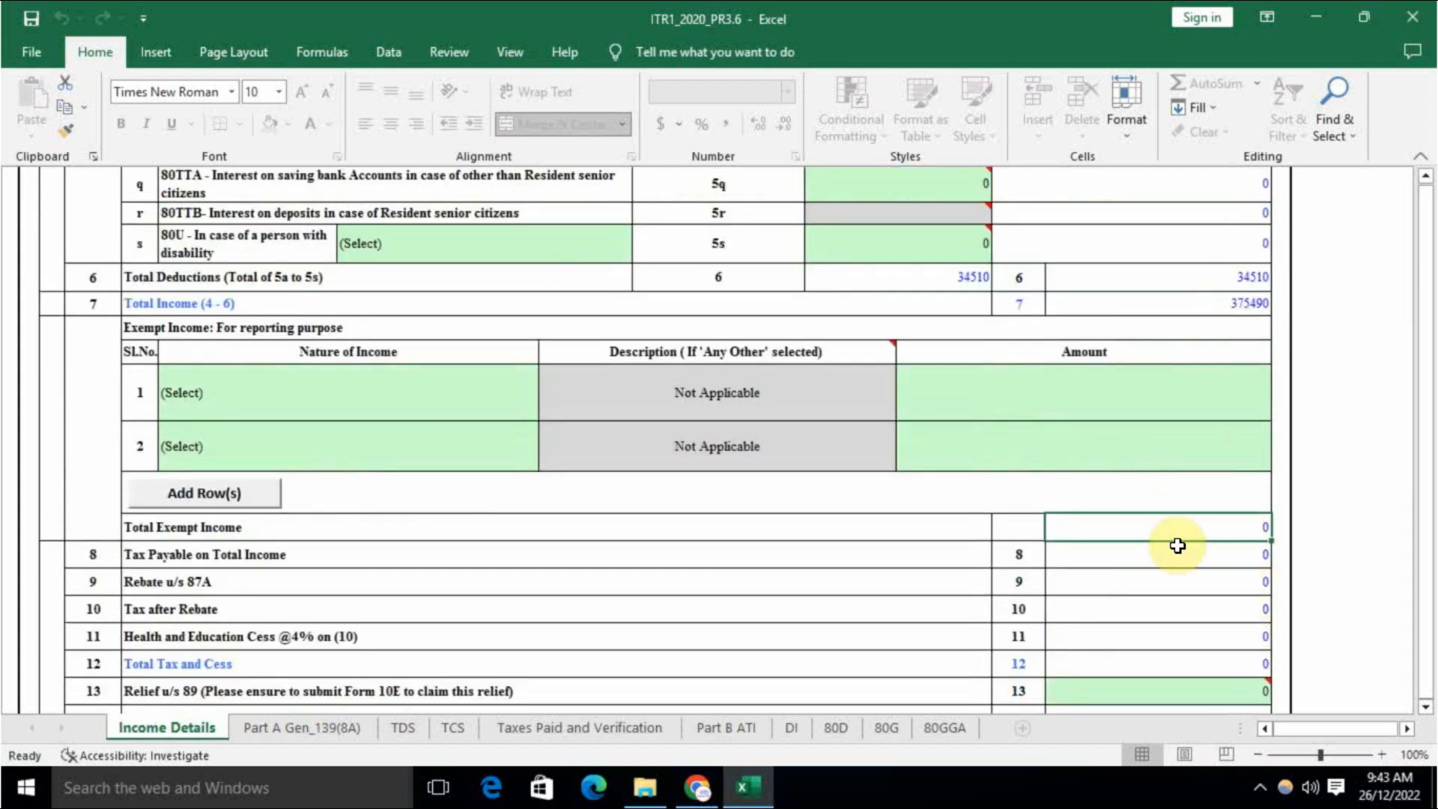
scroll(1089, 552, down, 1)
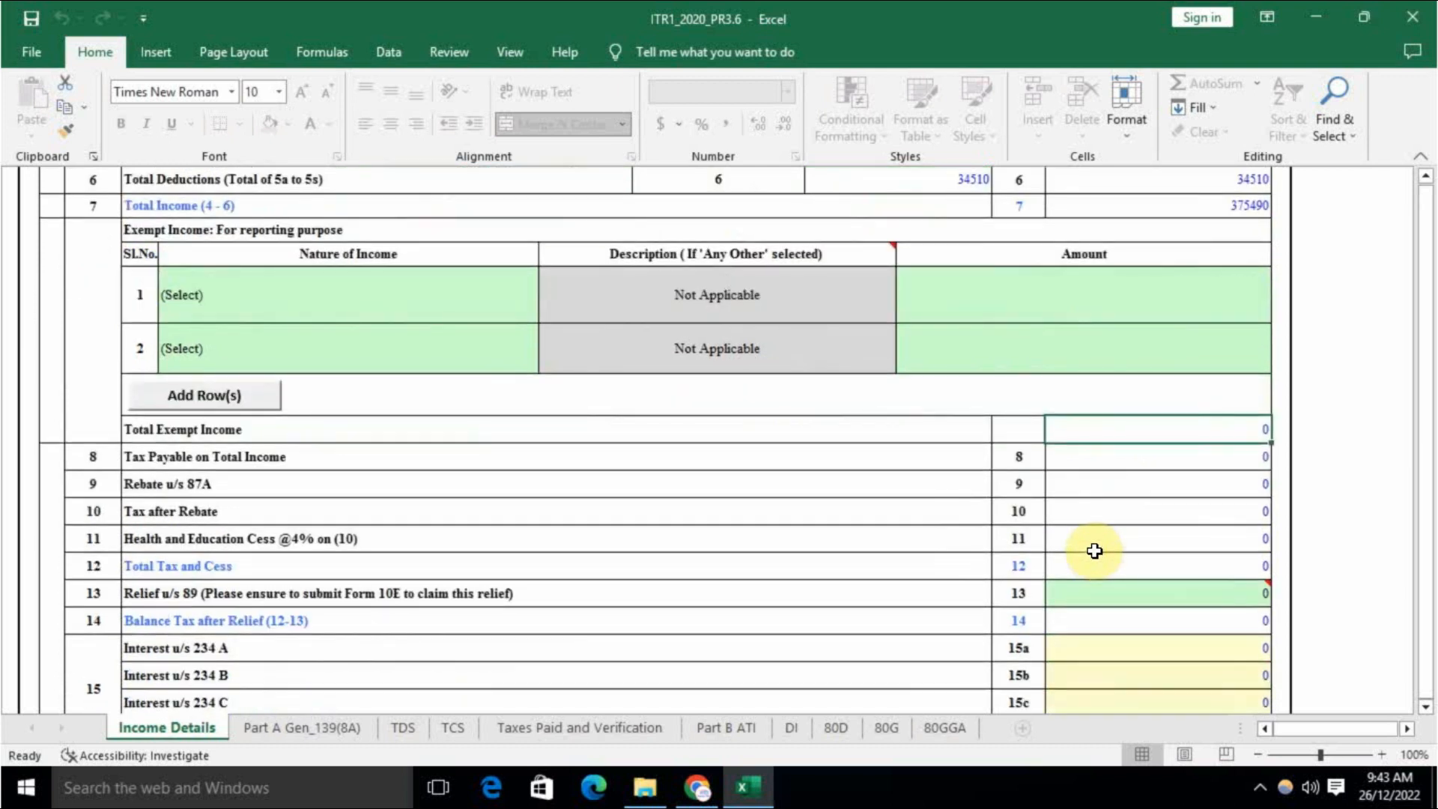
scroll(1095, 550, down, 2)
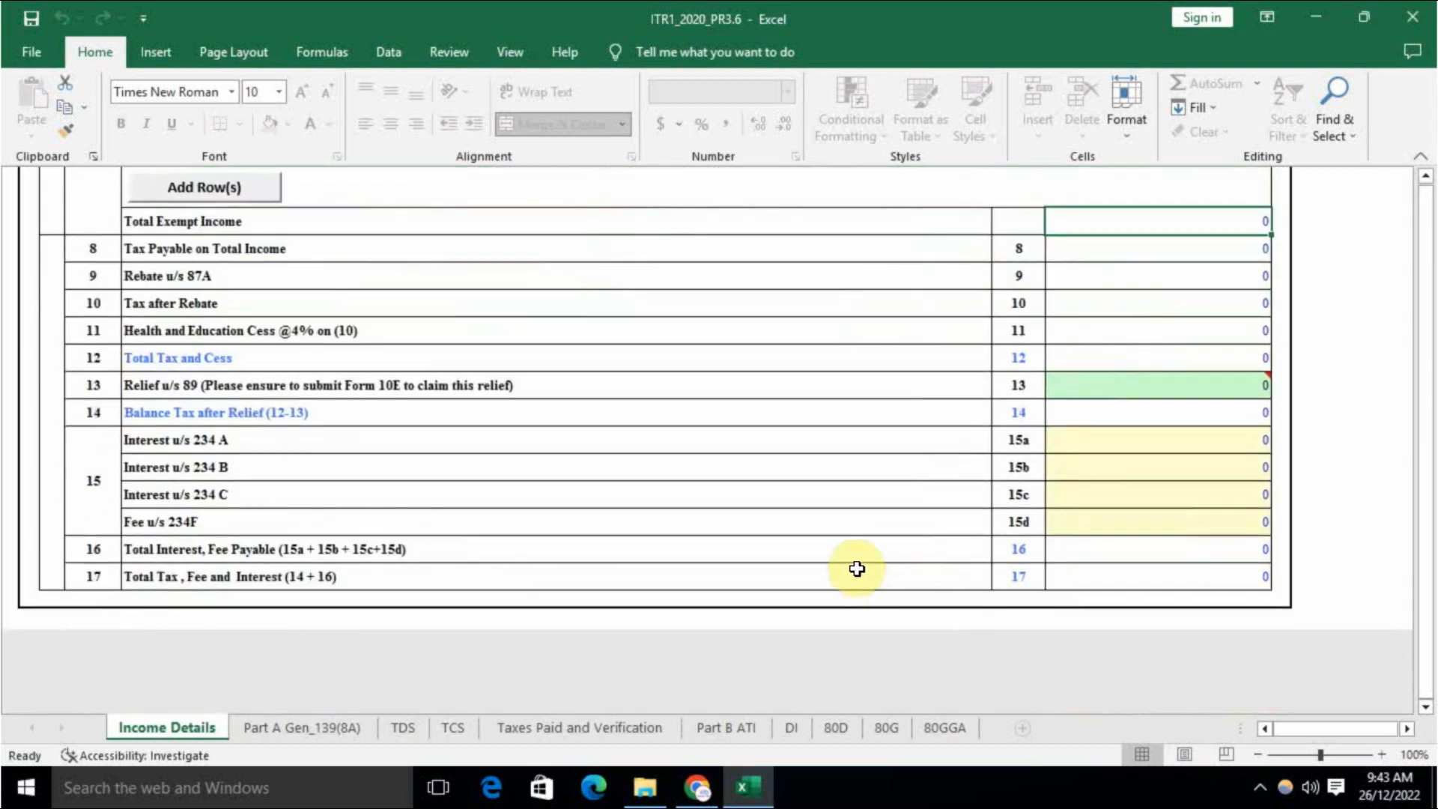
scroll(1310, 576, up, 4)
scroll(1383, 641, up, 15)
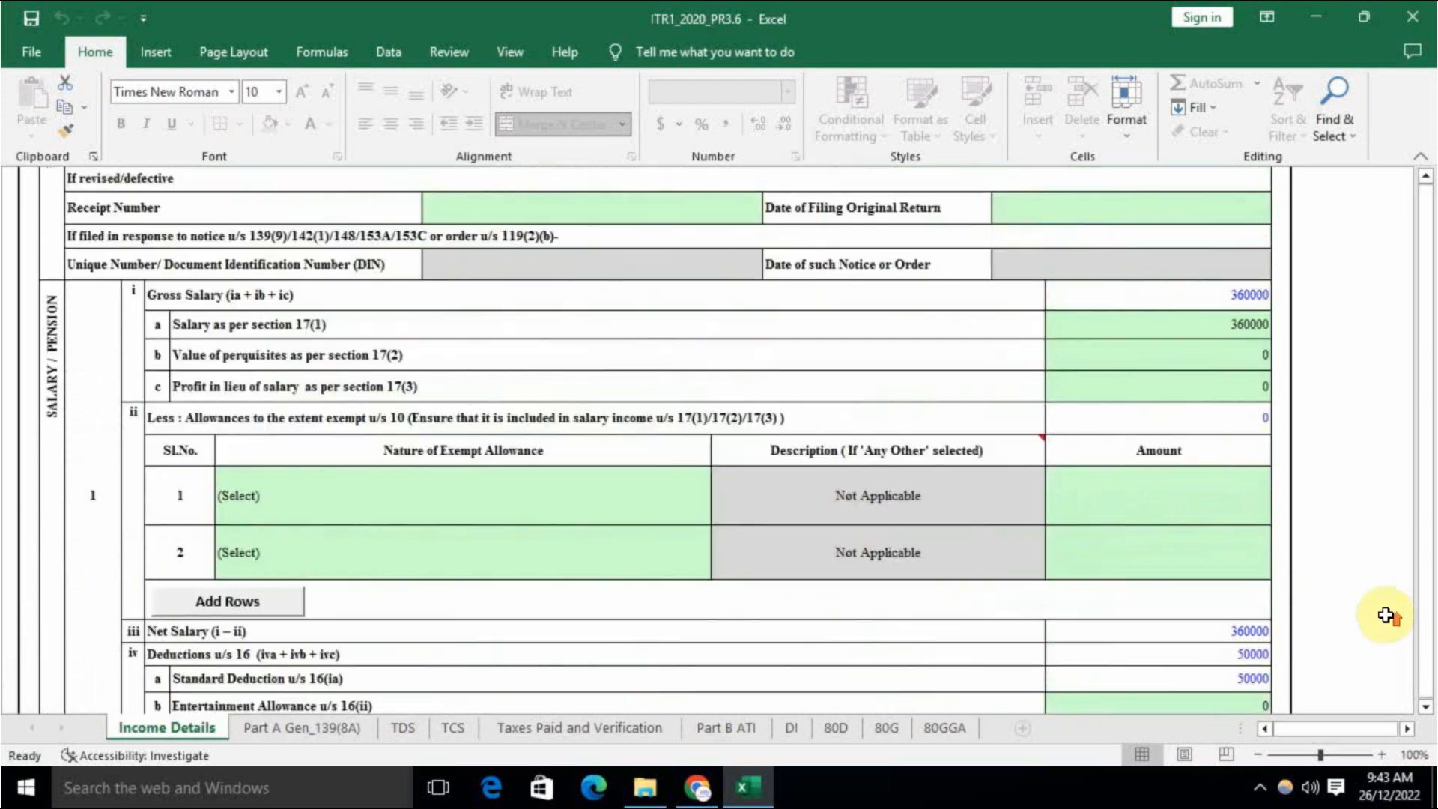
Step: Run validation and, after the missing-field alert, set Nature of Employment to Others
drag(1310, 728, 1340, 728)
click(1269, 200)
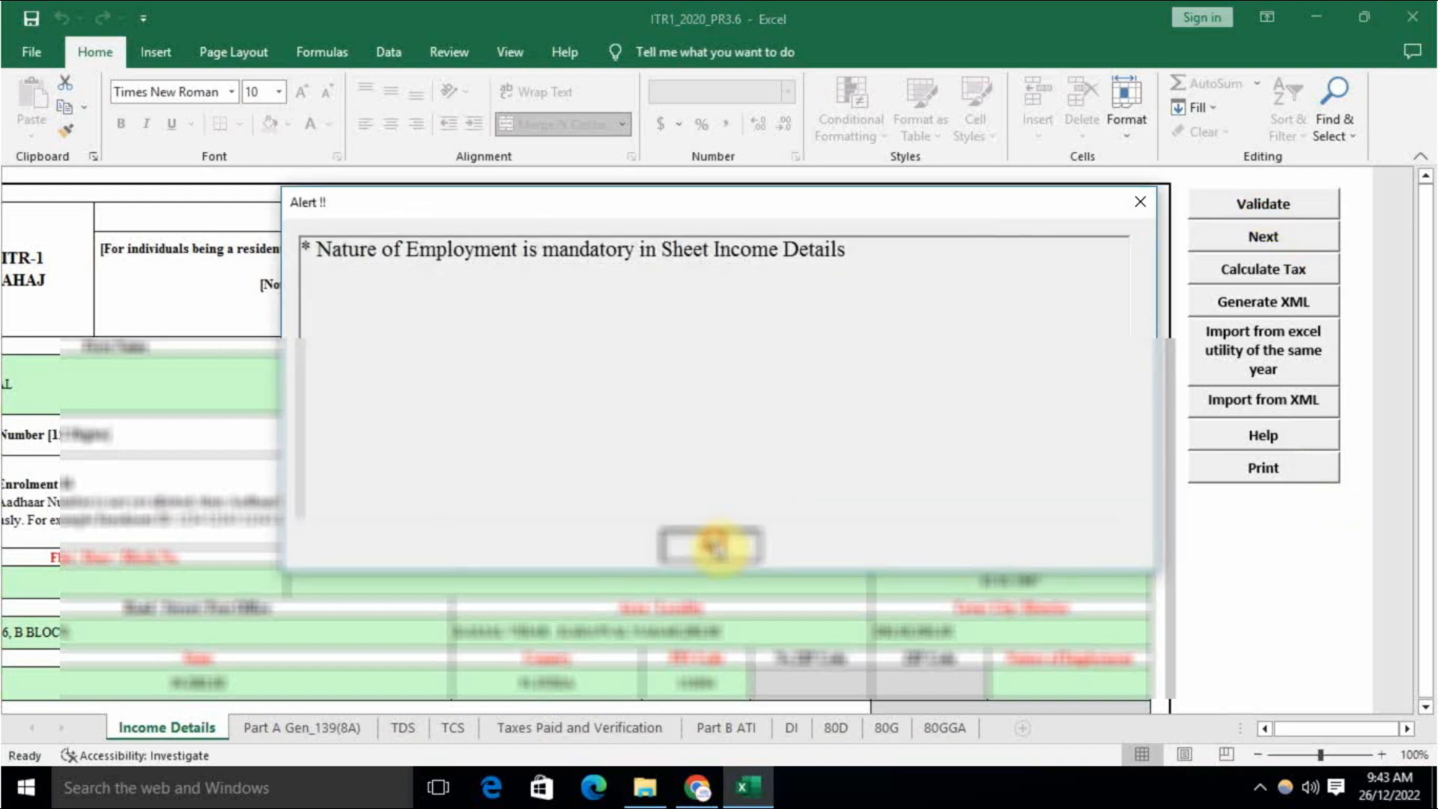
click(717, 547)
scroll(898, 572, down, 5)
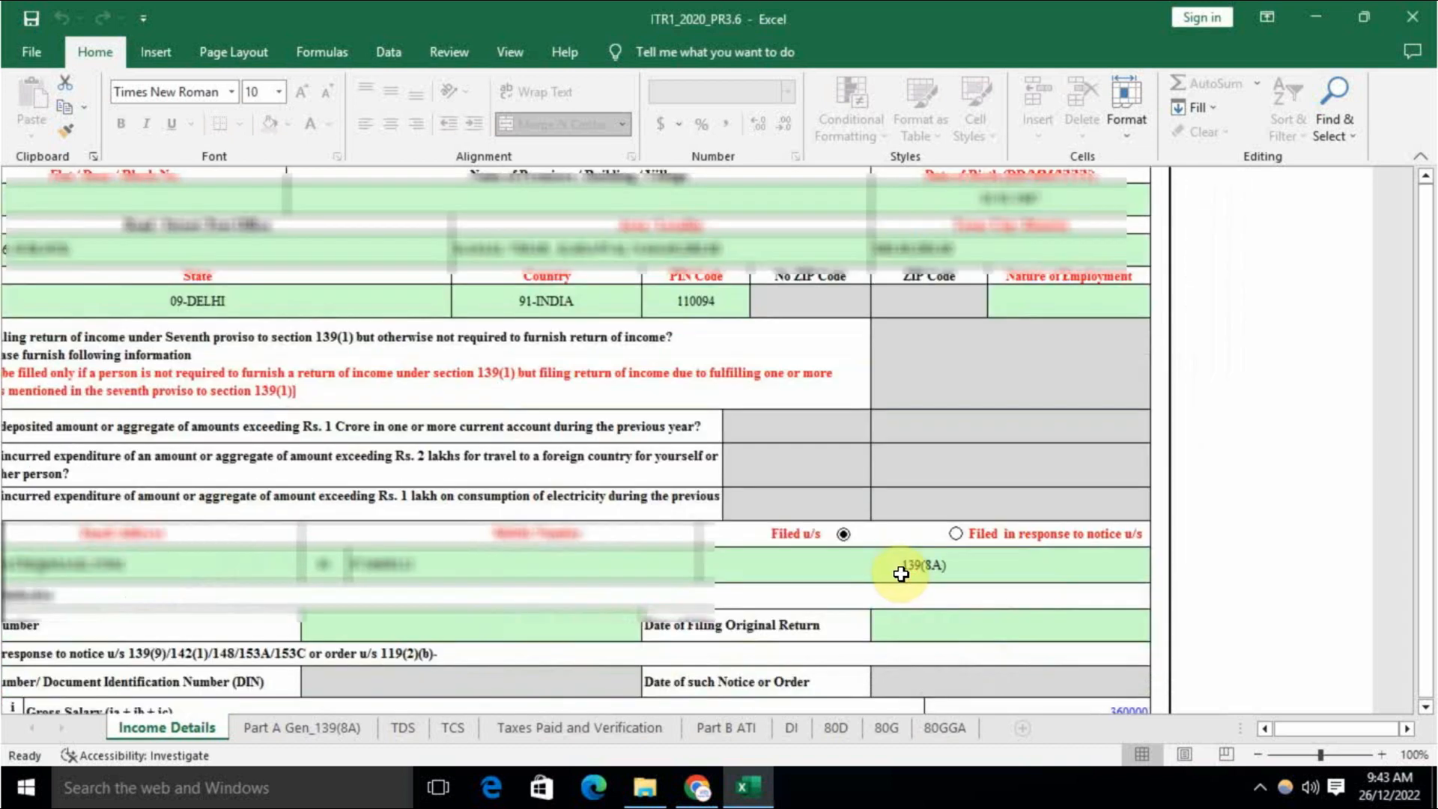
click(1067, 305)
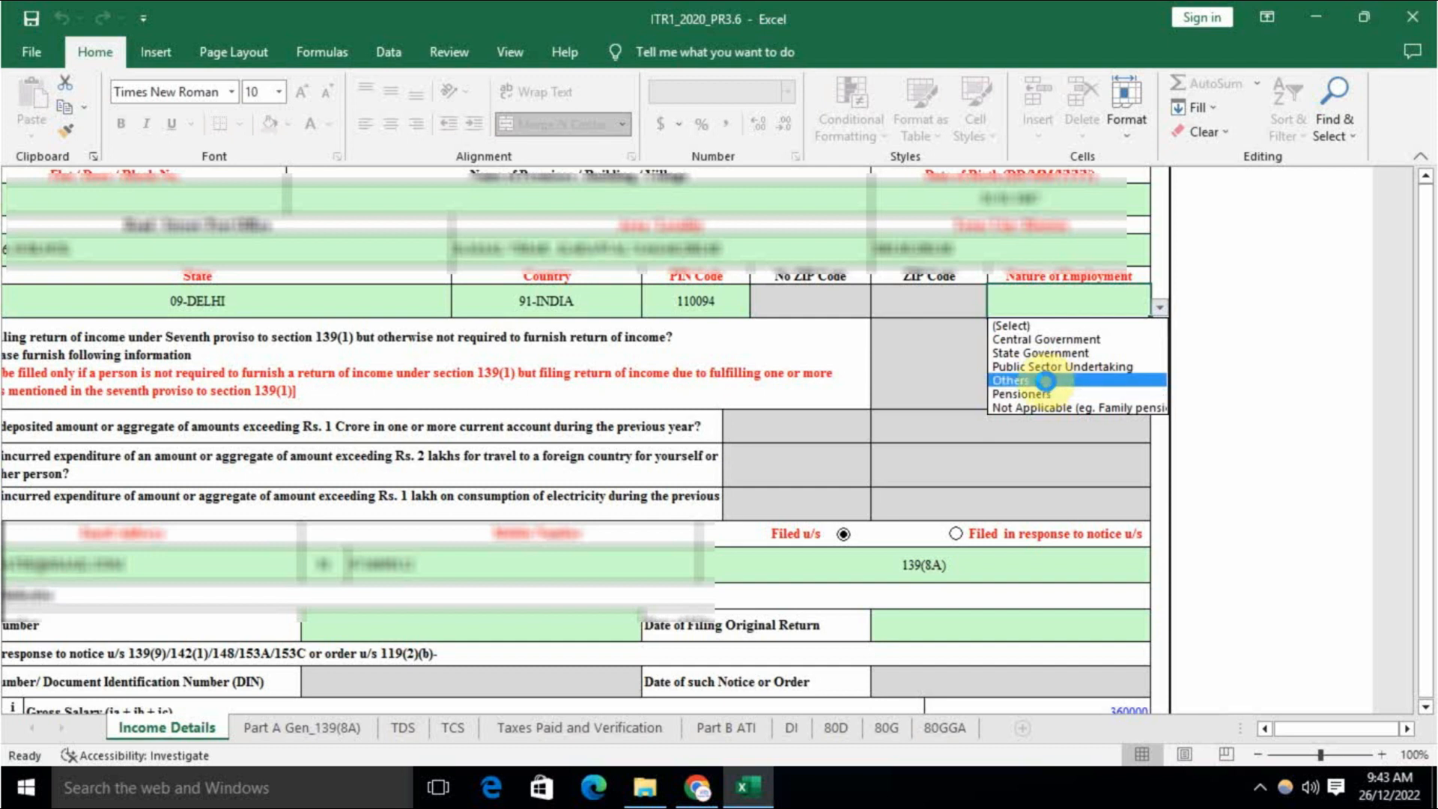
click(1044, 381)
Step: Revalidate Income Details as OK and move to the Part A Gen_139(8A) sheet
scroll(988, 417, down, 6)
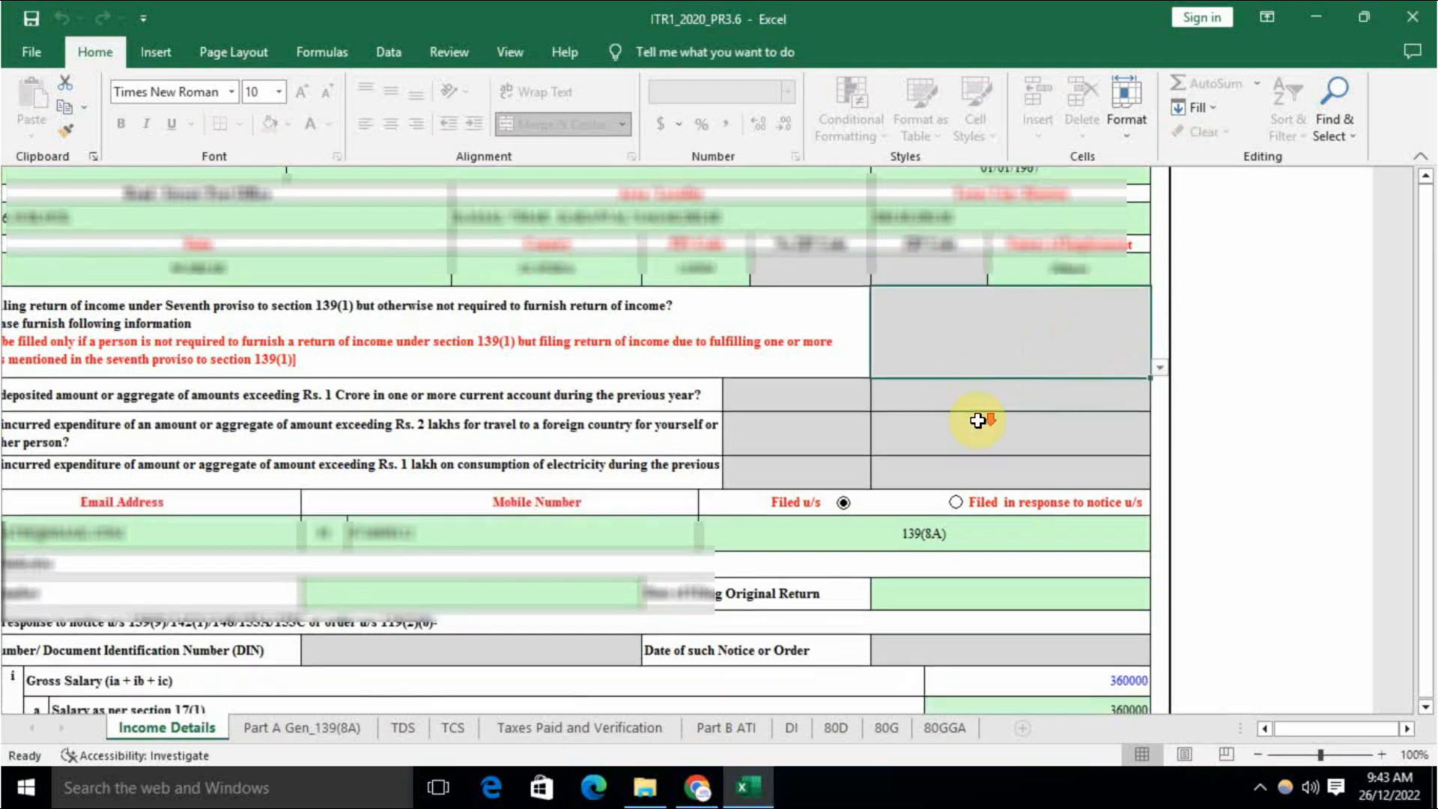
scroll(1158, 492, up, 4)
scroll(1157, 492, up, 5)
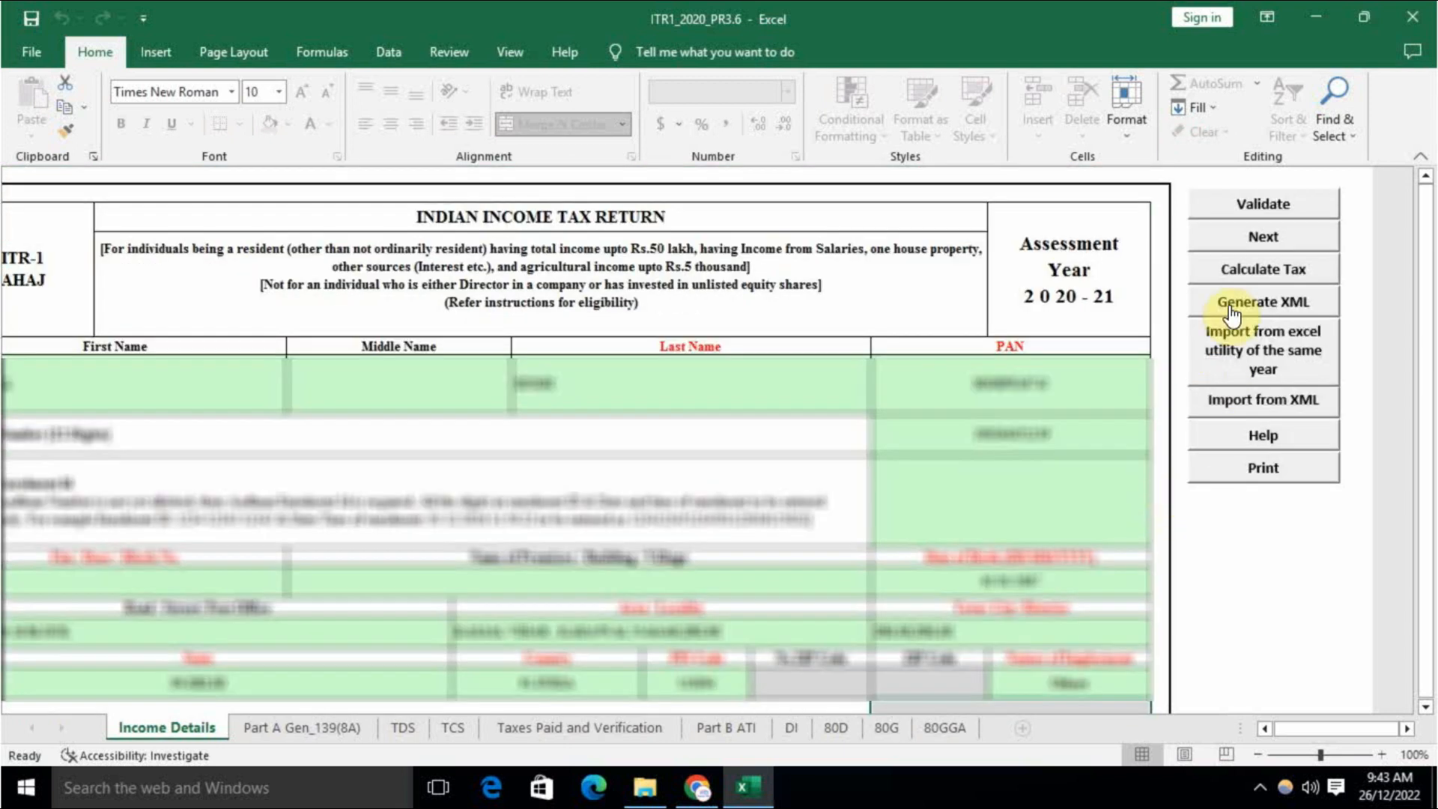
click(1278, 204)
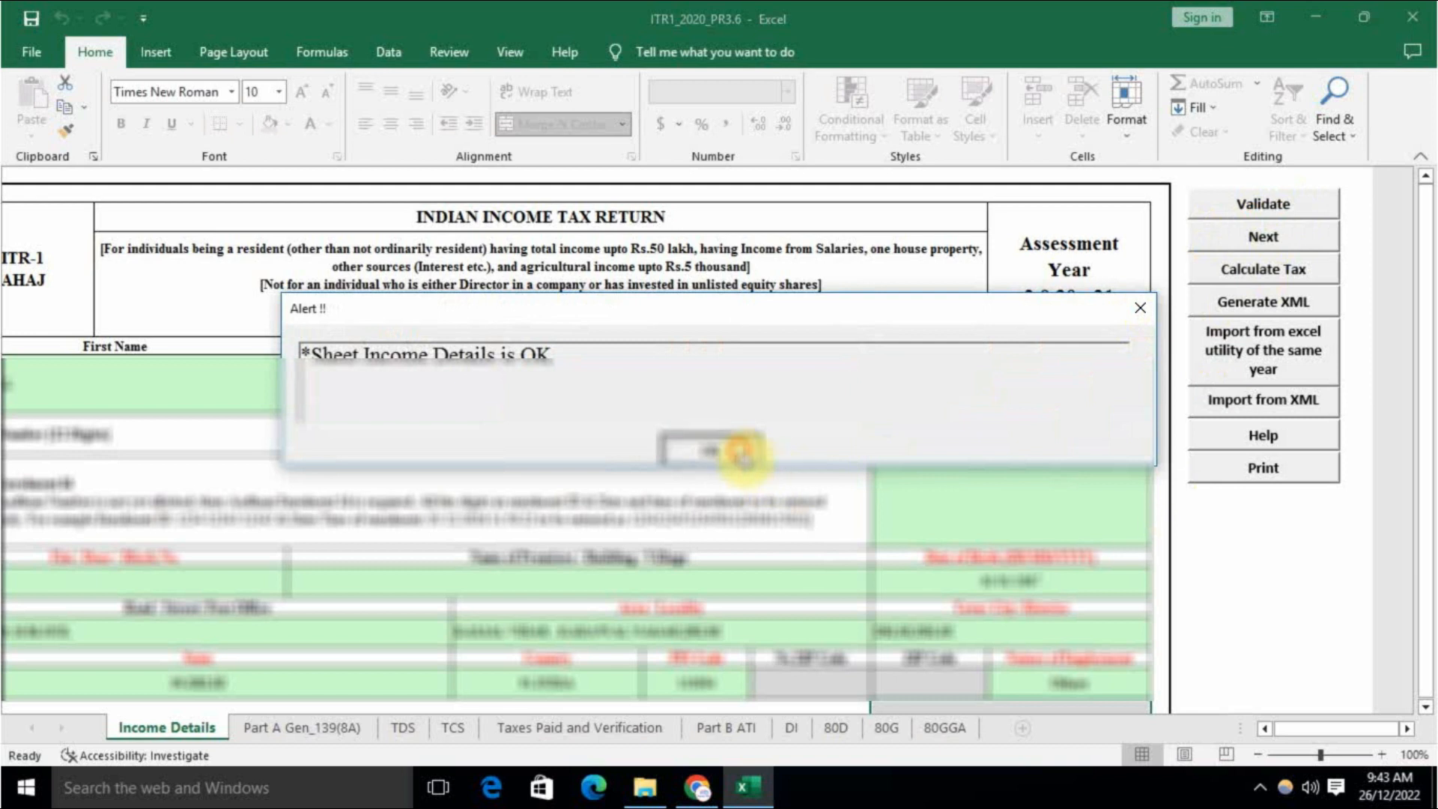
click(737, 450)
click(362, 727)
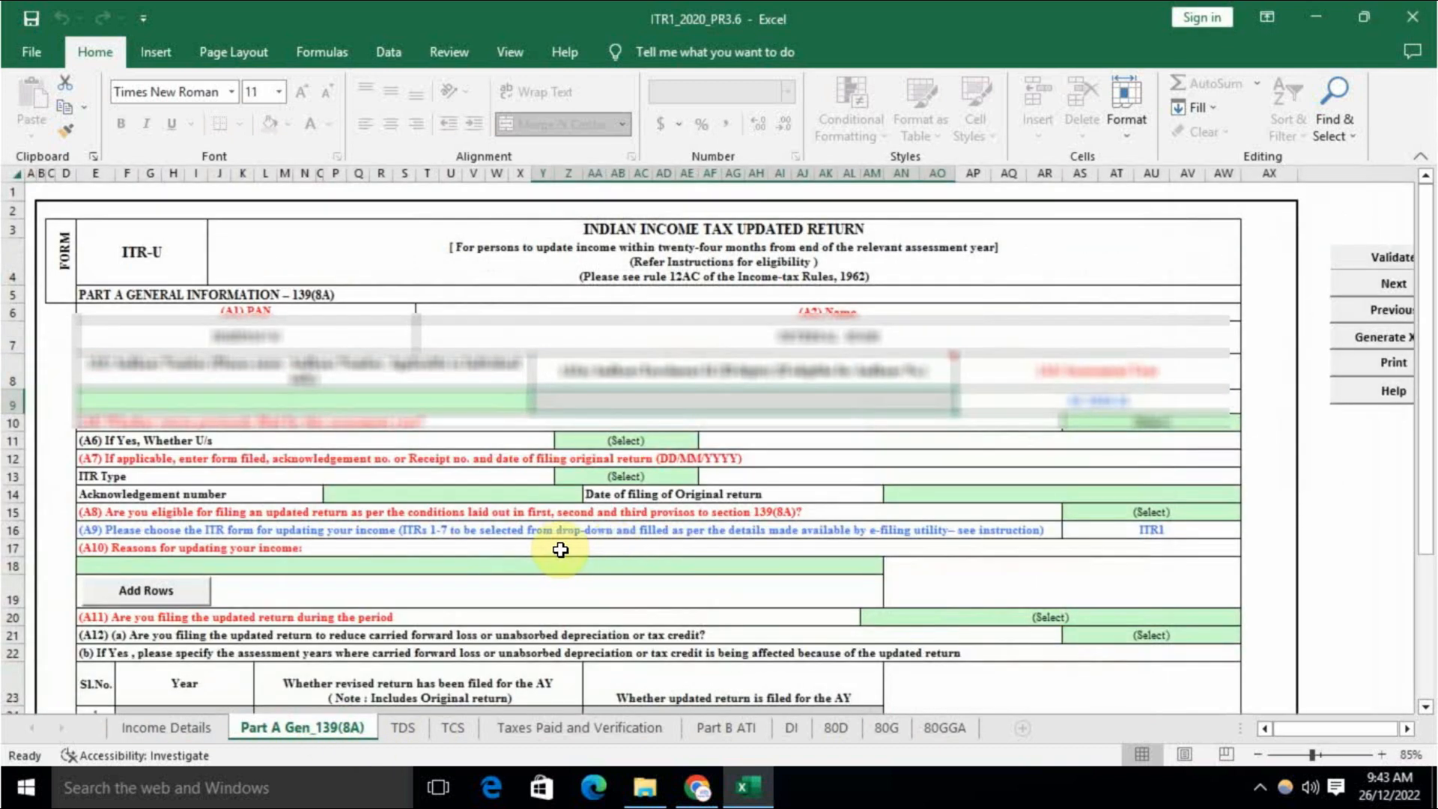
Step: Answer No to A5, return previously filed, on the Part A Gen_139(8A) sheet
scroll(859, 485, down, 1)
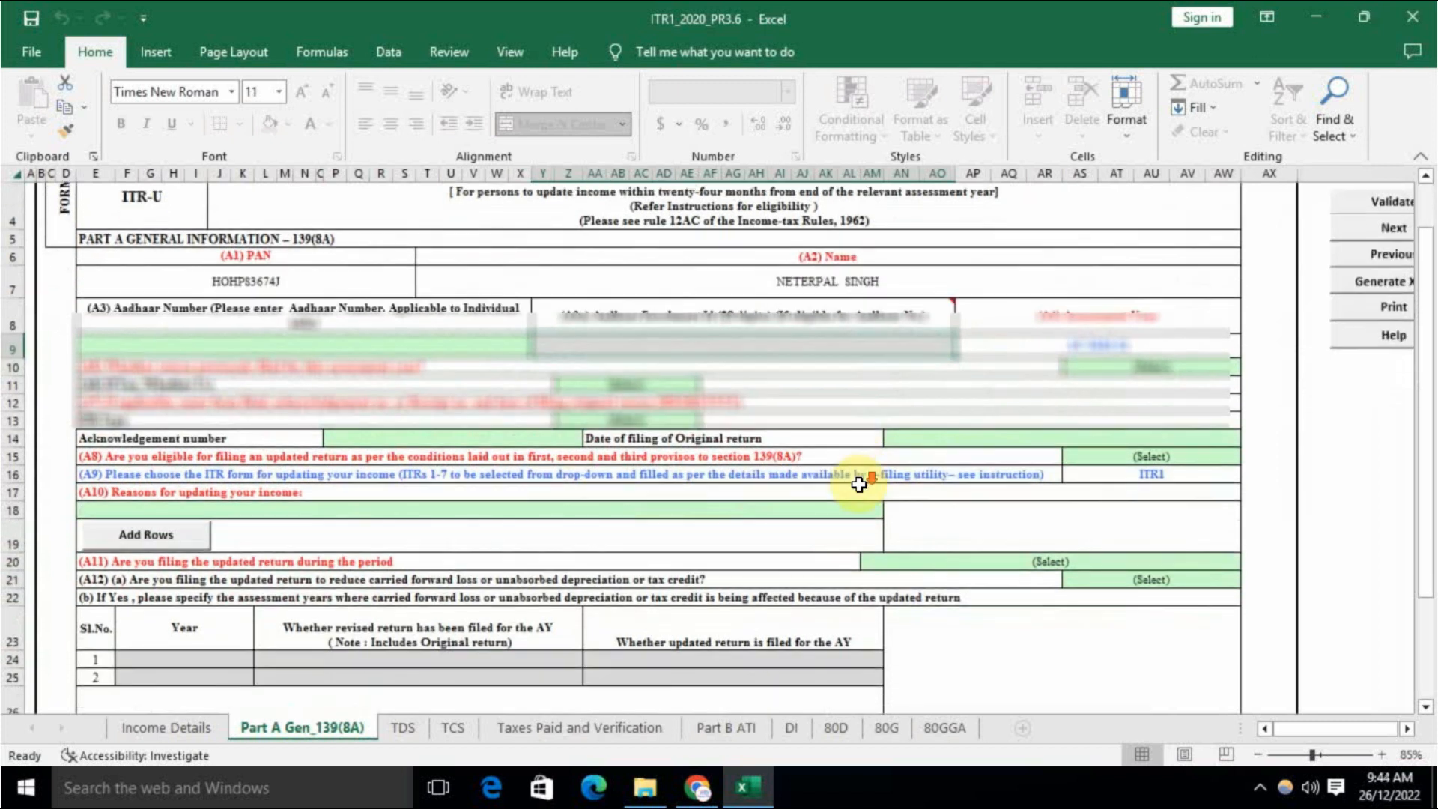
scroll(859, 485, down, 2)
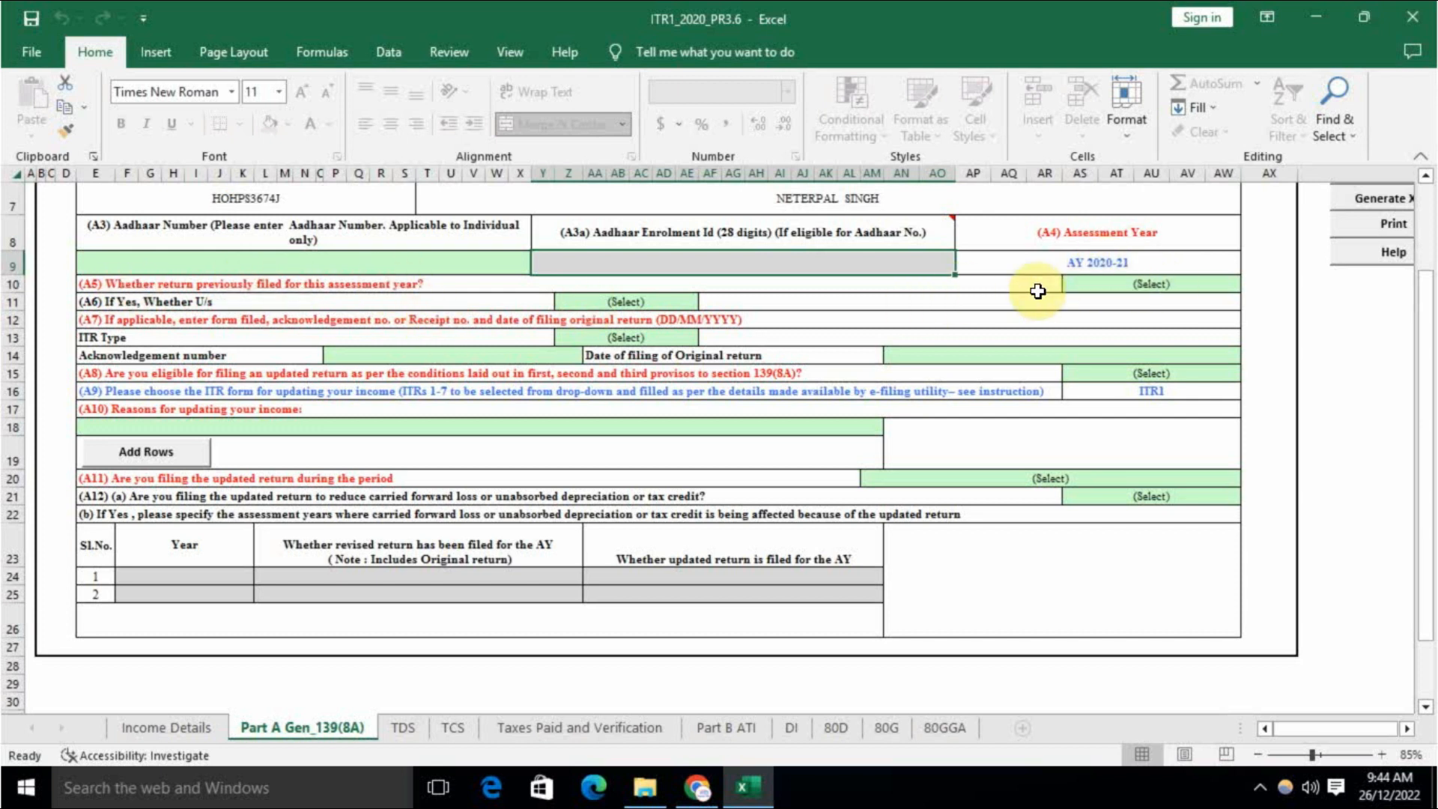
click(1129, 285)
click(1089, 321)
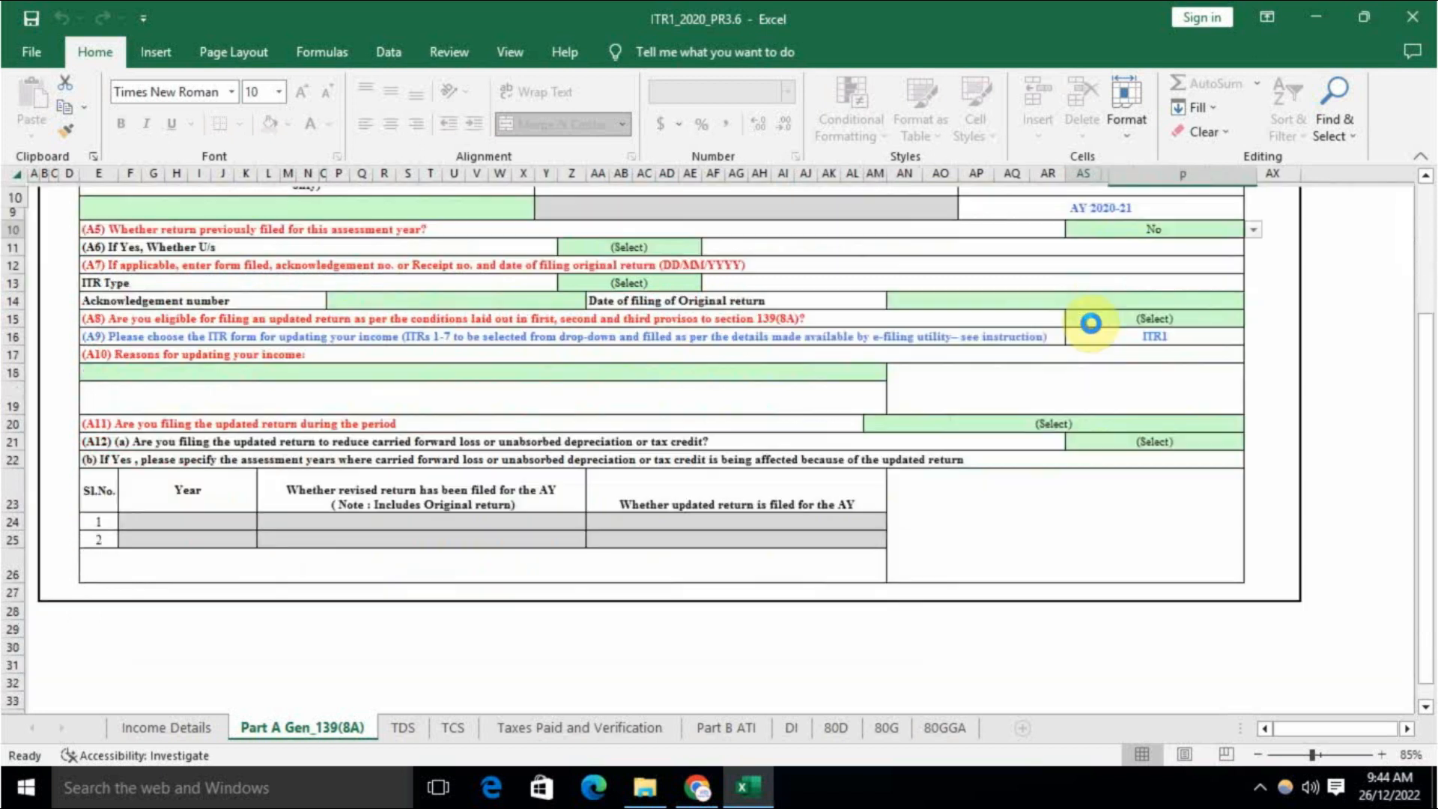
click(886, 298)
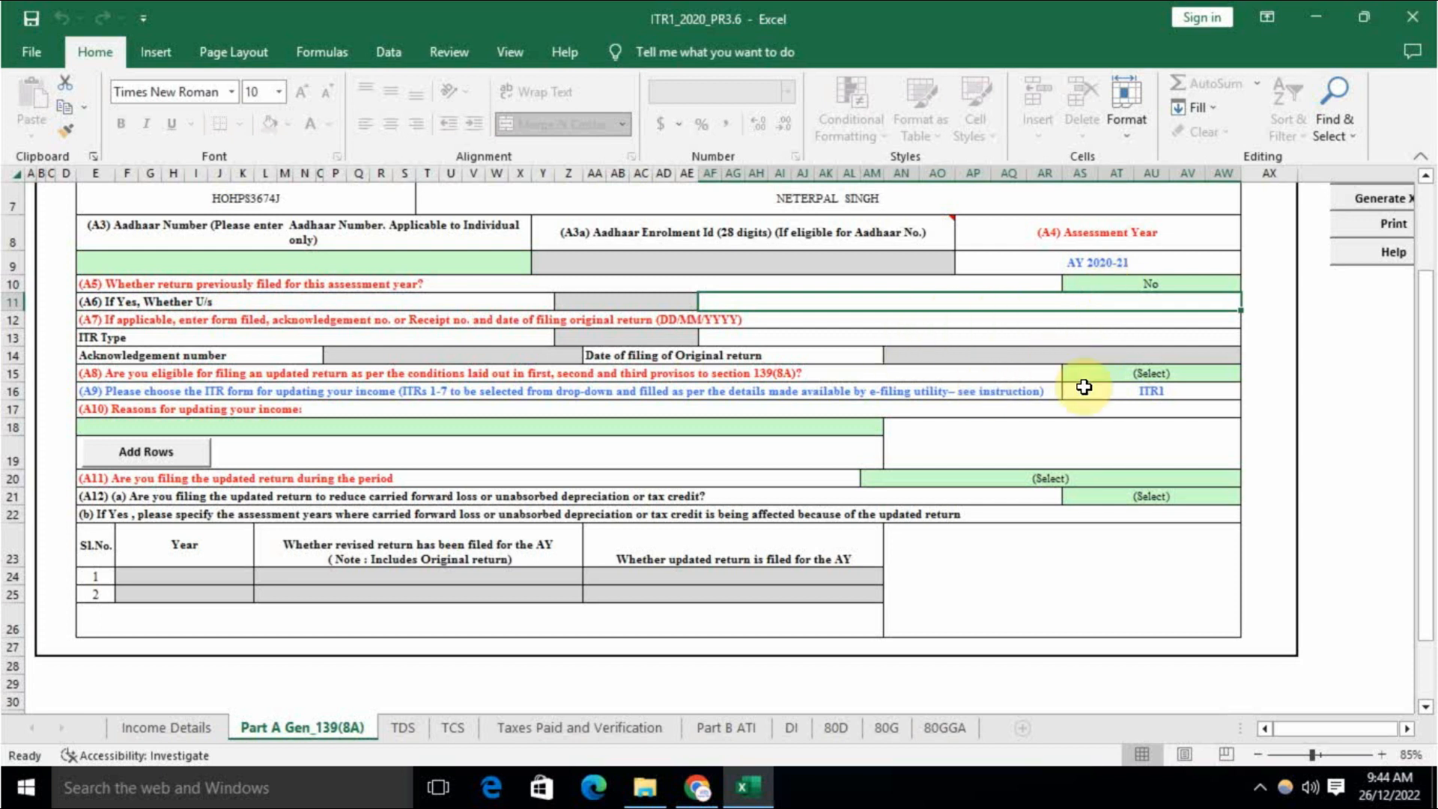
click(1146, 373)
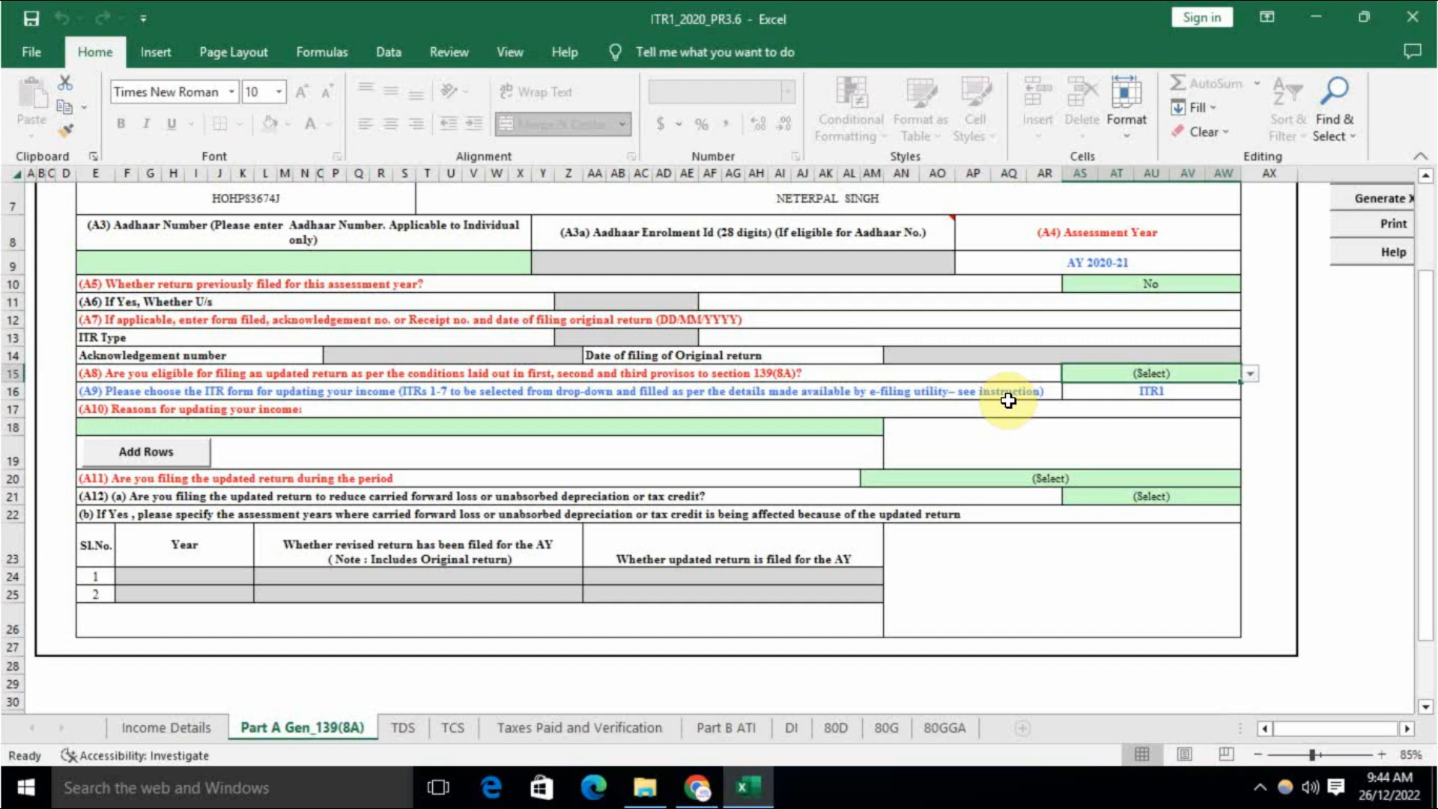
Step: Mark A8 eligibility as Yes and set the A10 reason to 'Return previously not filed'
click(1250, 373)
click(1078, 384)
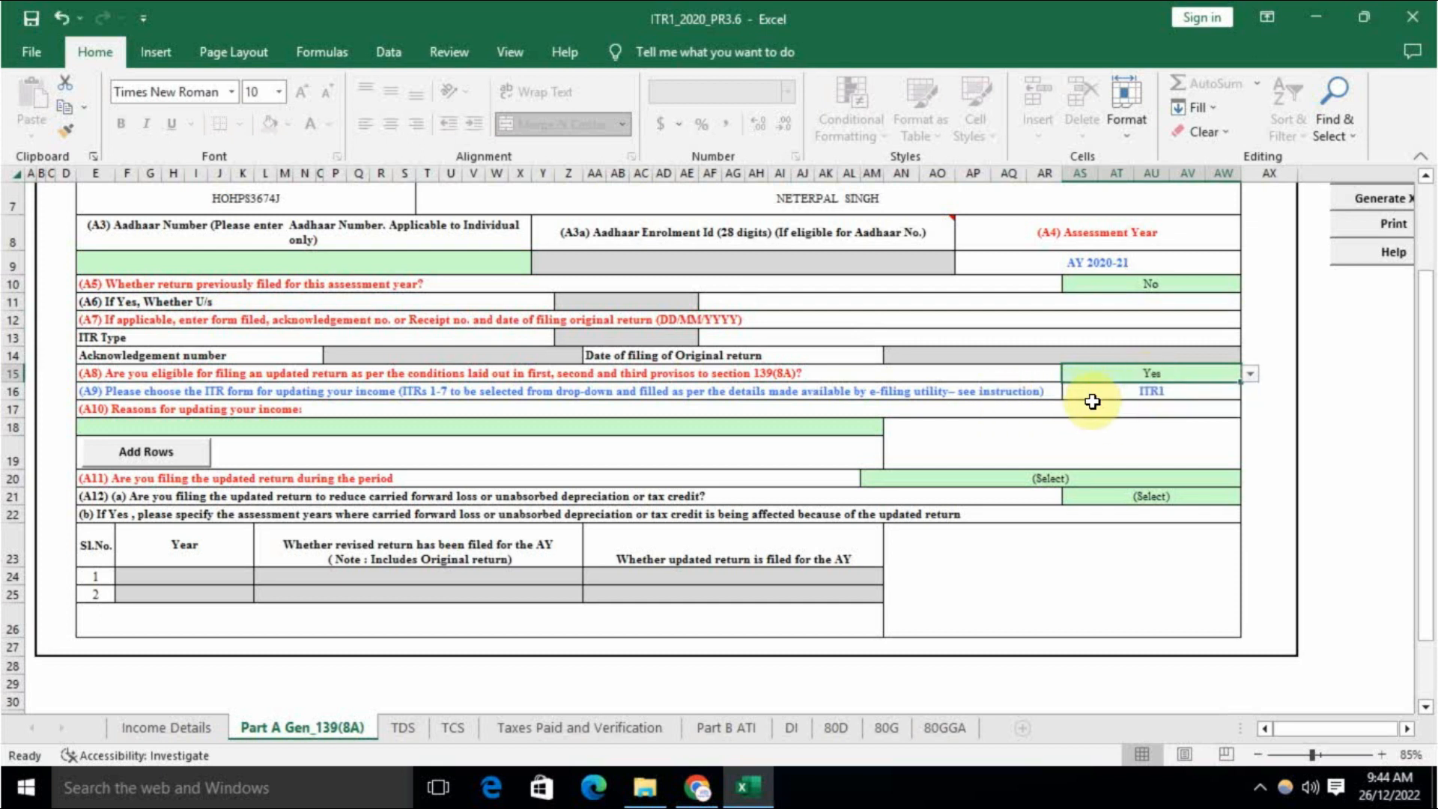
click(1055, 433)
click(476, 443)
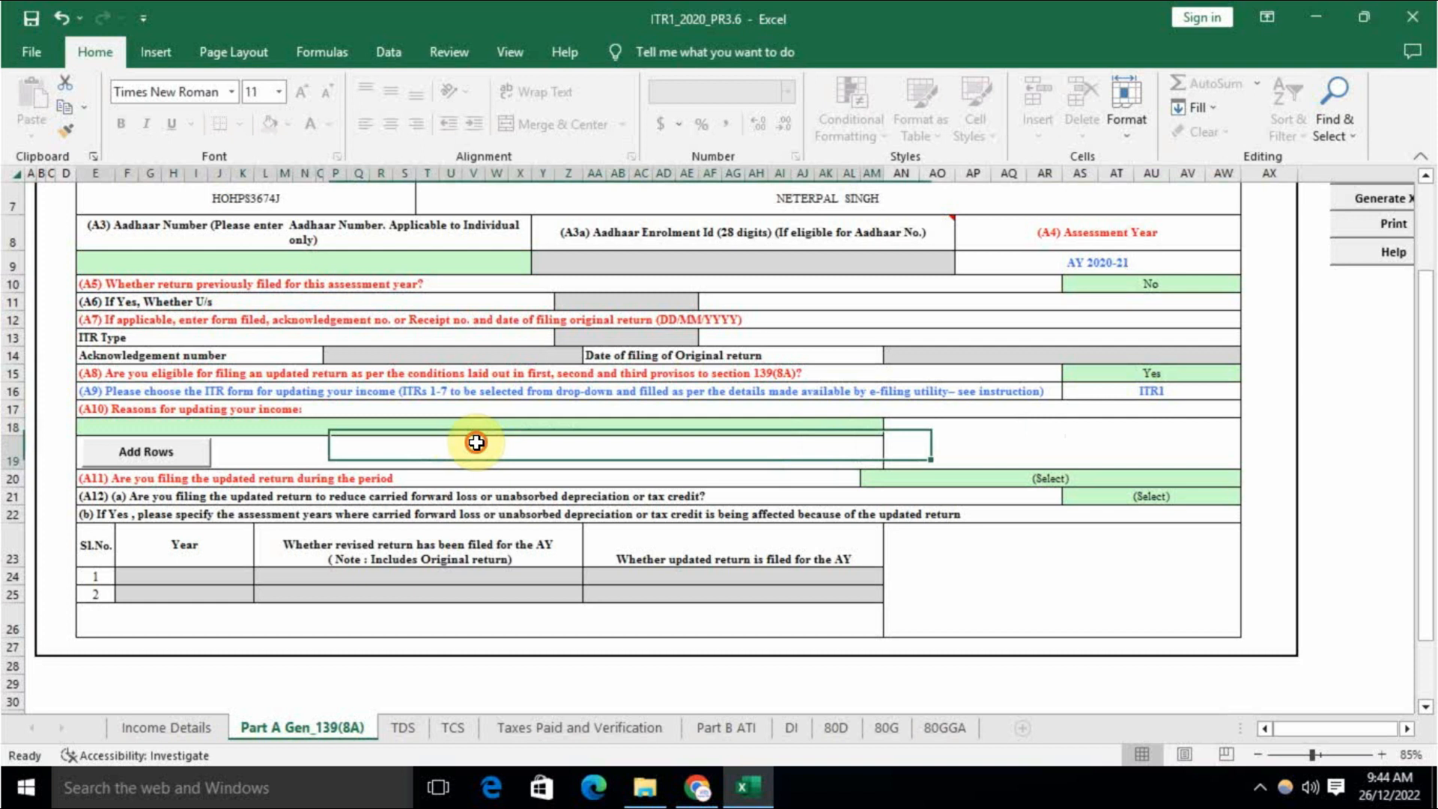
click(476, 431)
click(476, 432)
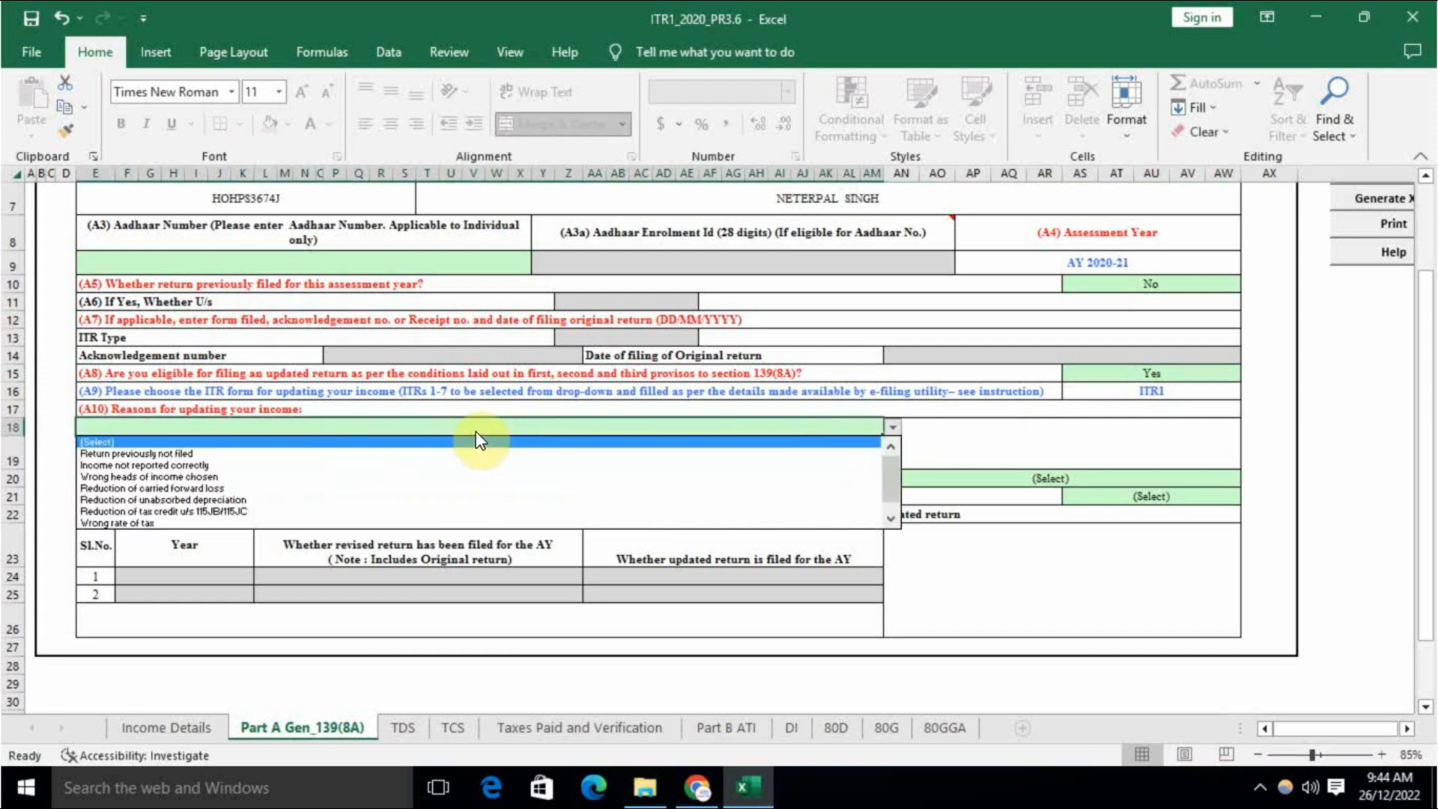
click(341, 455)
Step: Choose 'Between 12 to 24 Months' as the A11 filing period
click(649, 472)
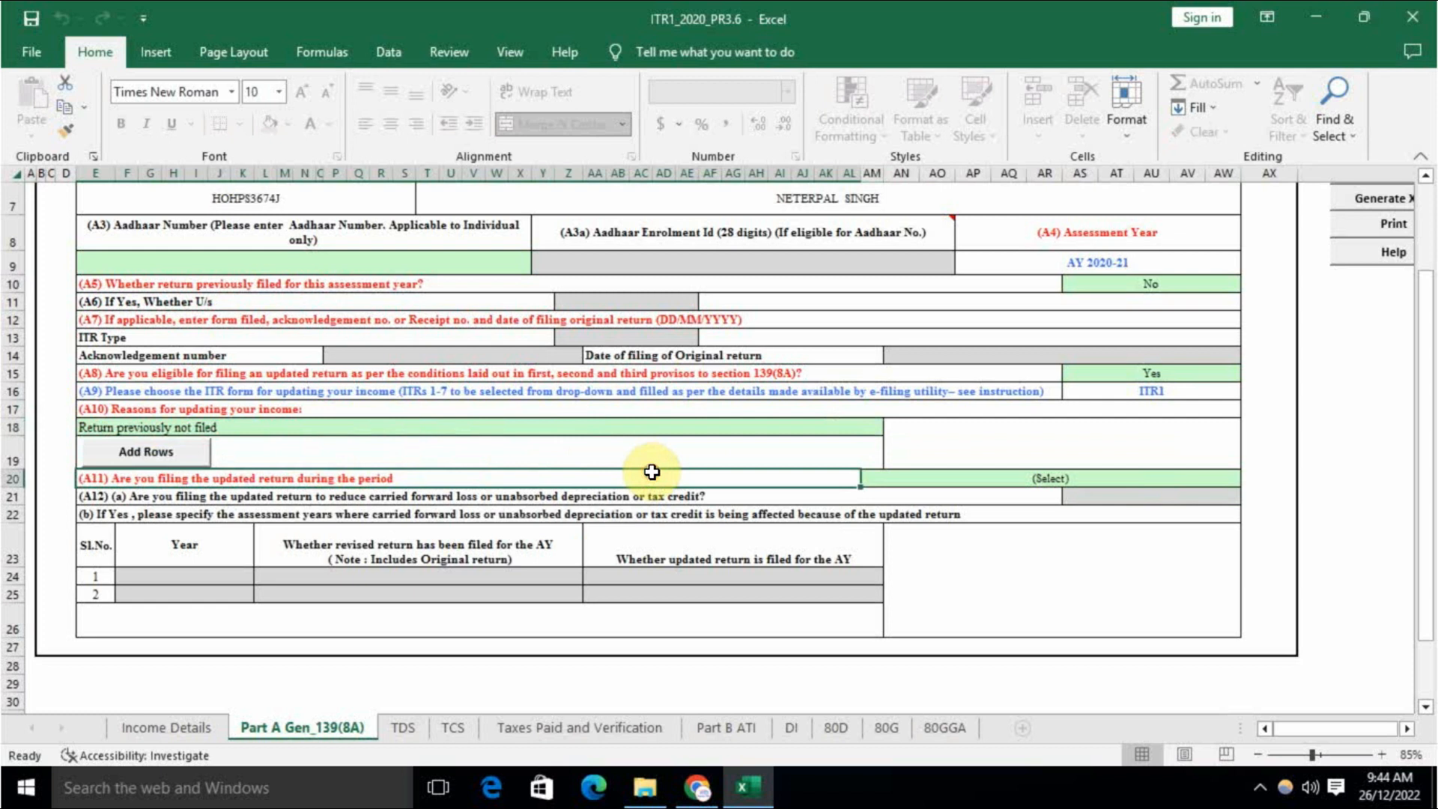
click(1036, 479)
click(1036, 480)
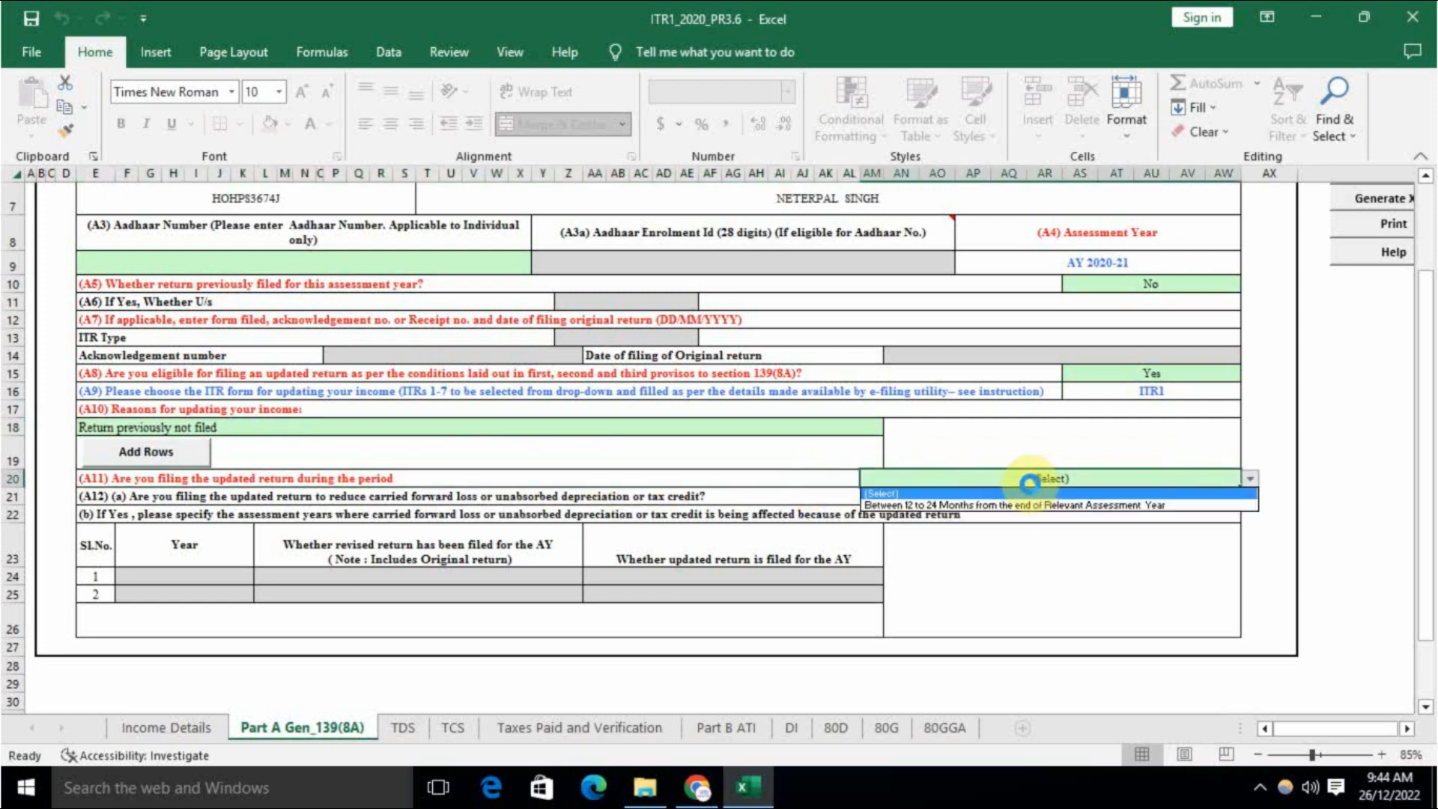
click(1012, 505)
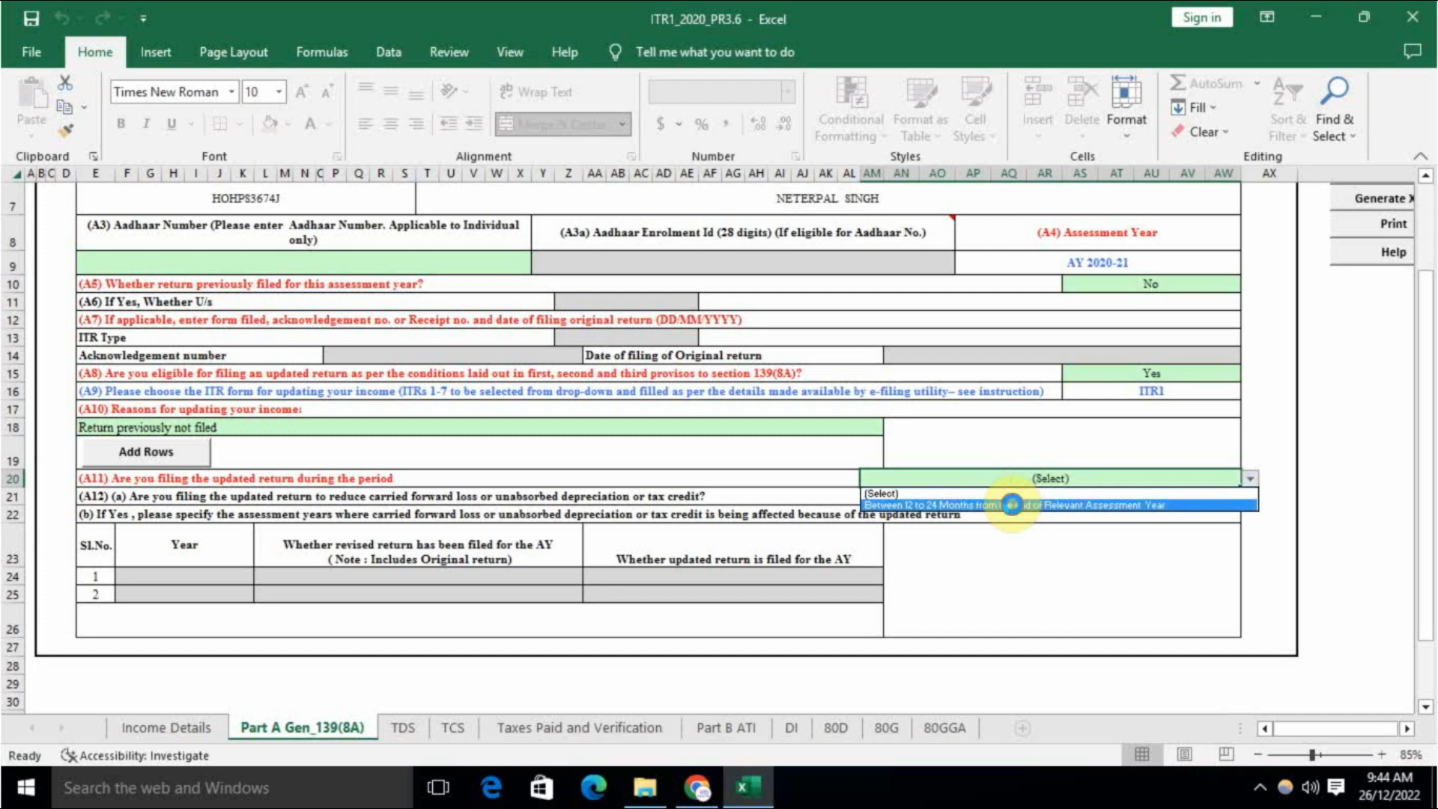
click(767, 462)
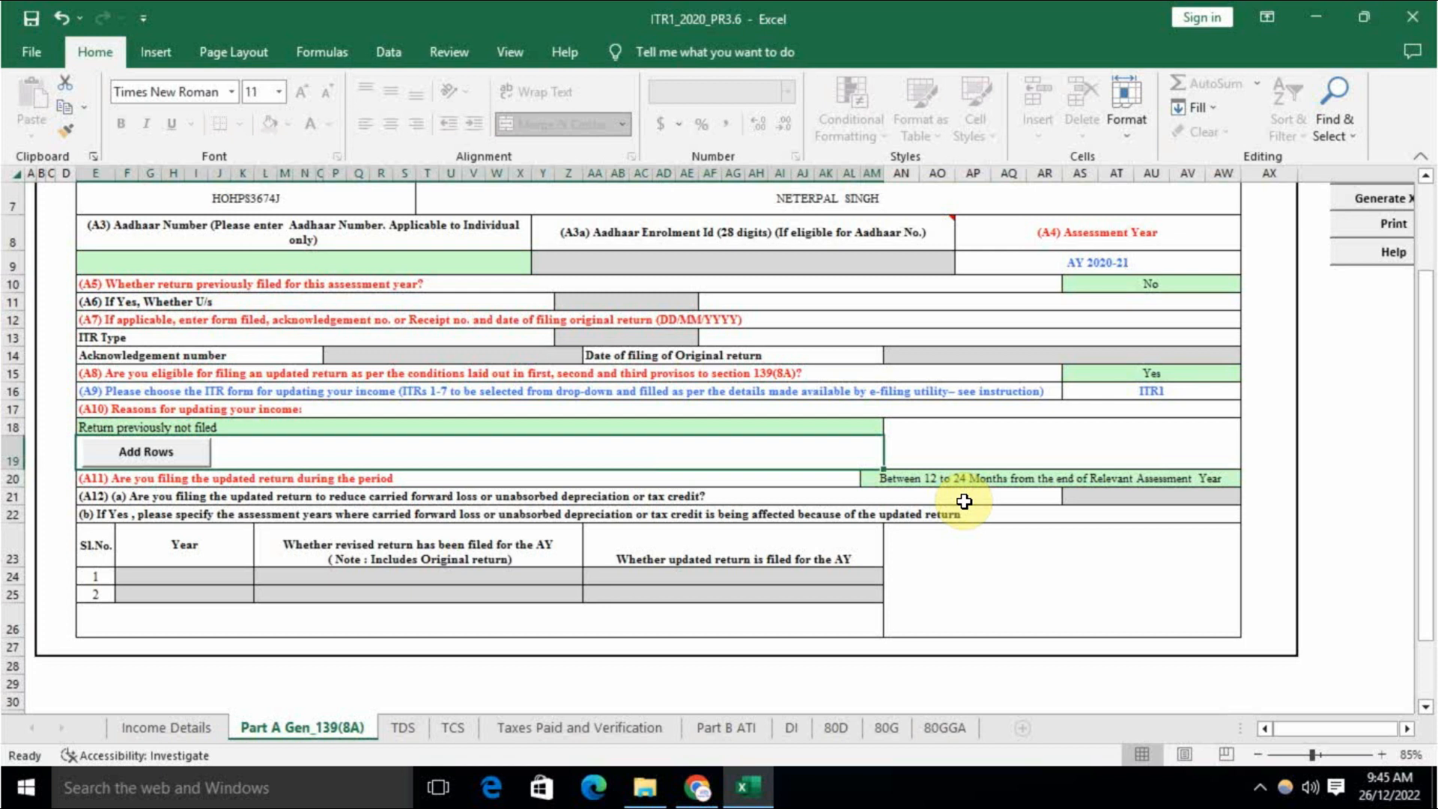
click(964, 501)
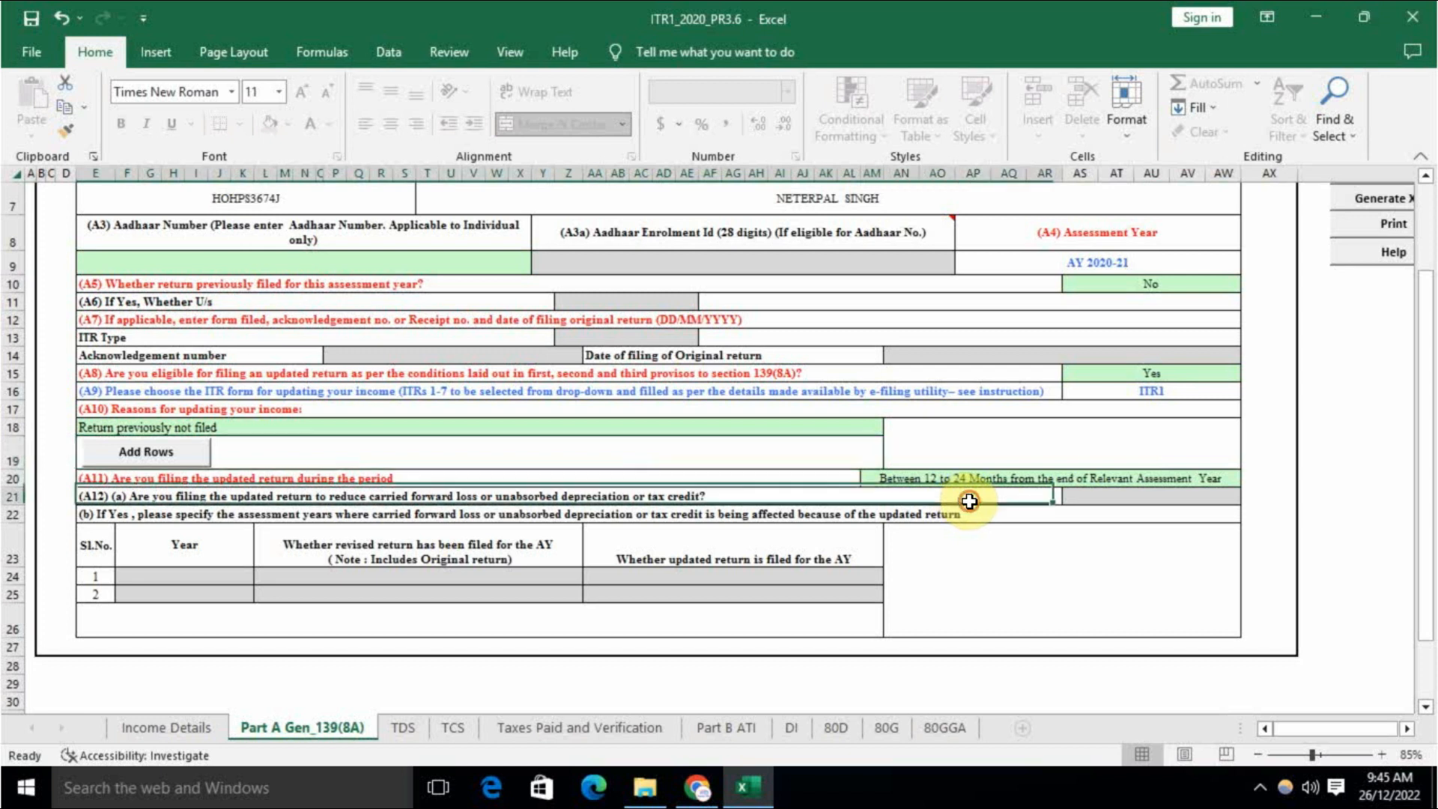
click(1029, 480)
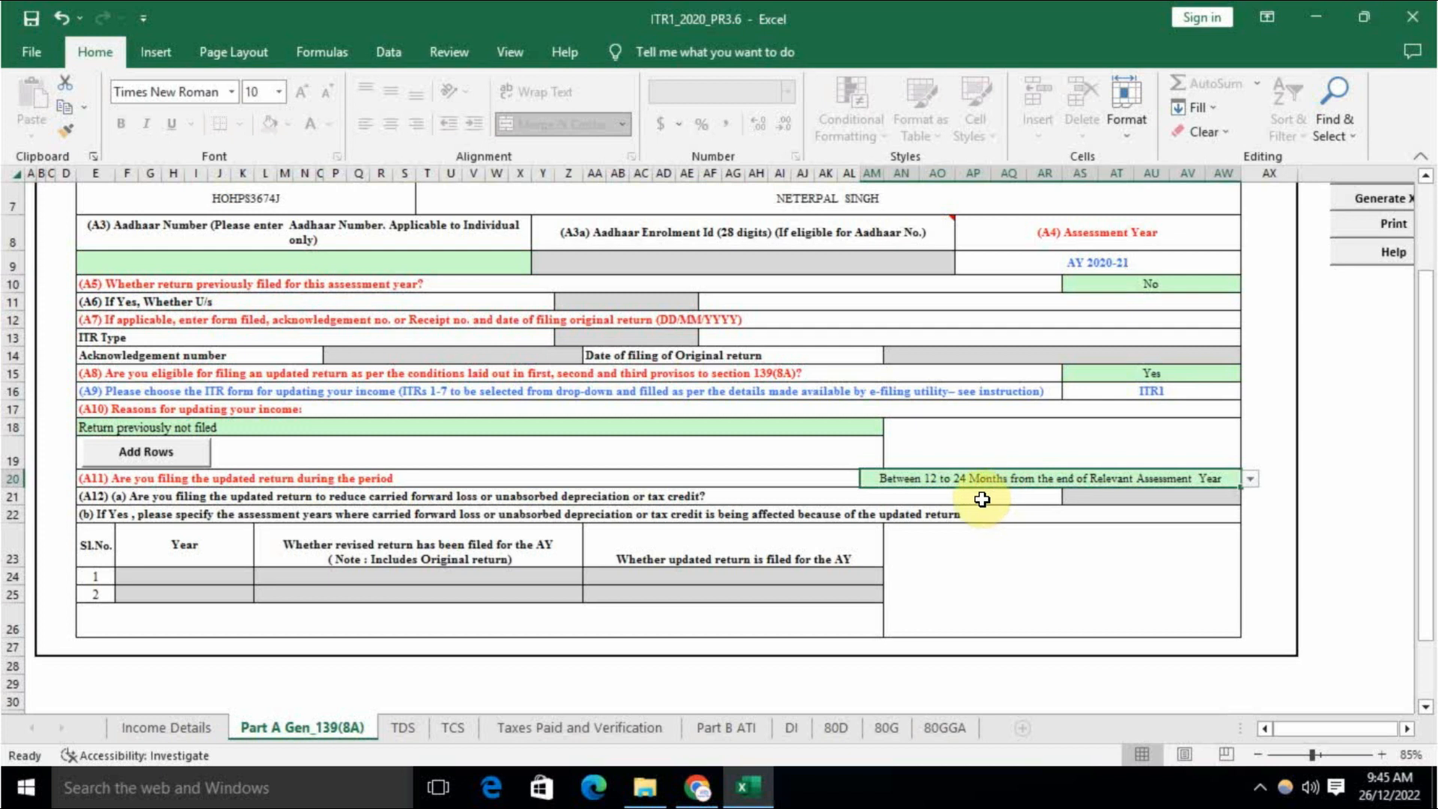
click(403, 727)
Step: Dismiss the TDS sheet alert and the 139(8A) tax payment notice
click(713, 451)
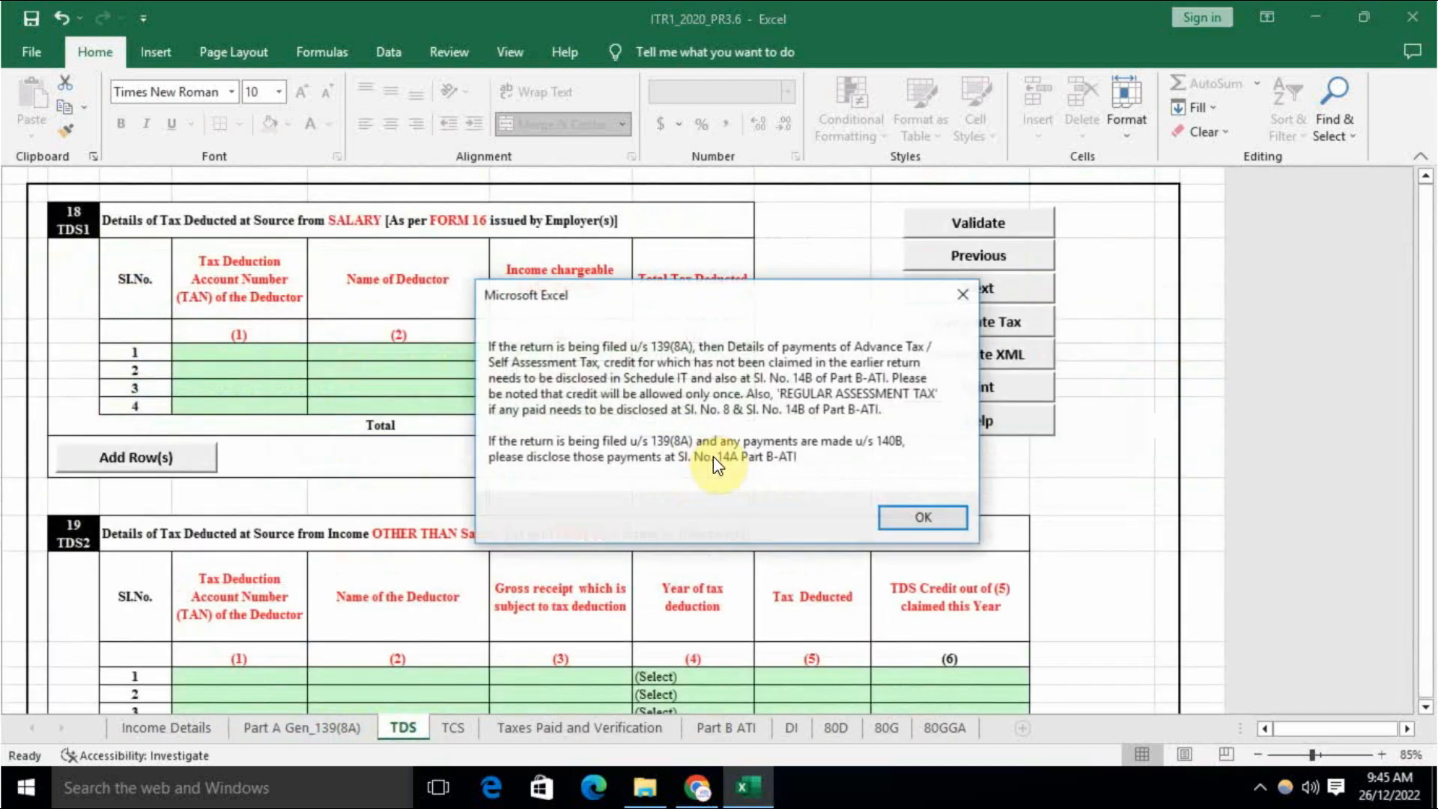
click(924, 514)
scroll(551, 529, down, 12)
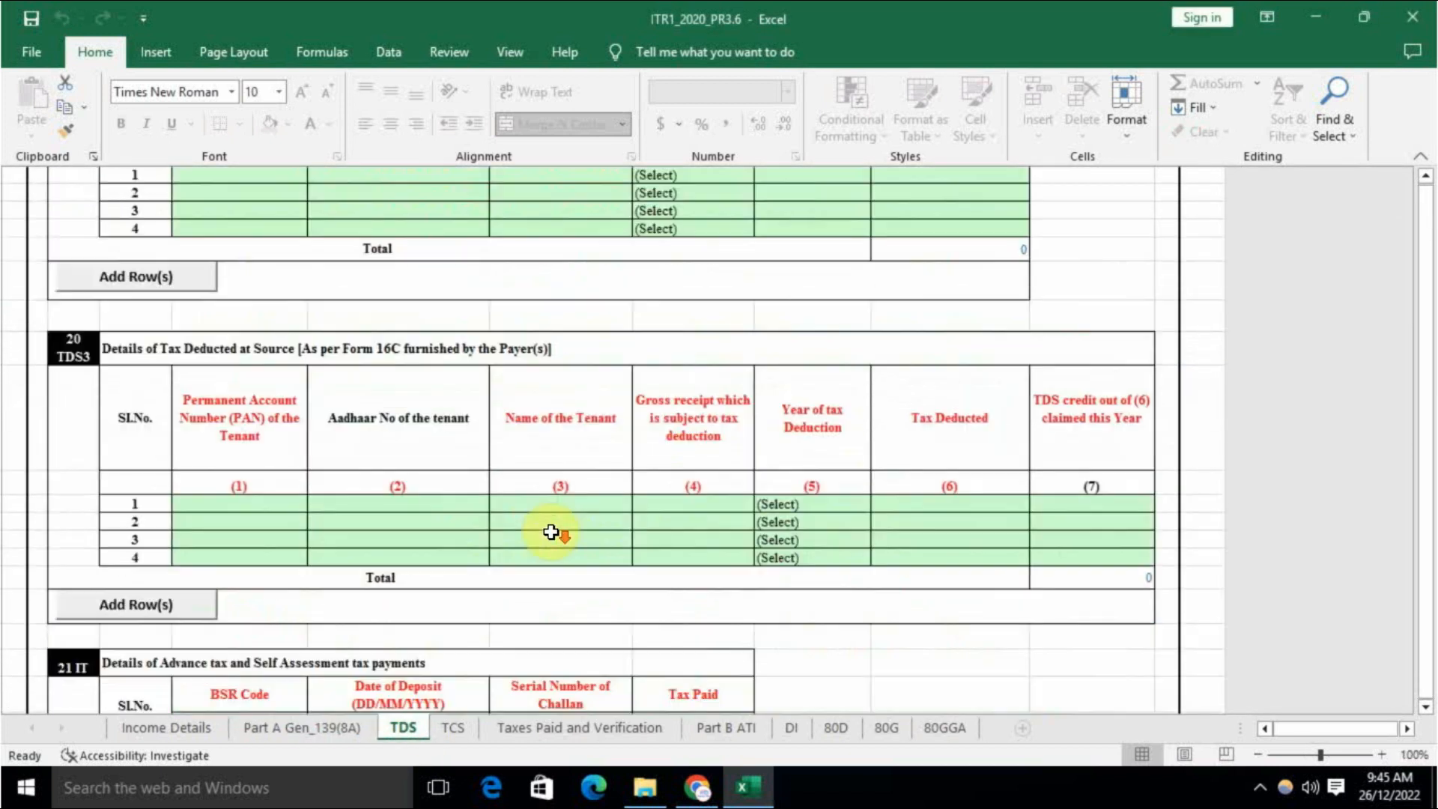
scroll(552, 529, up, 12)
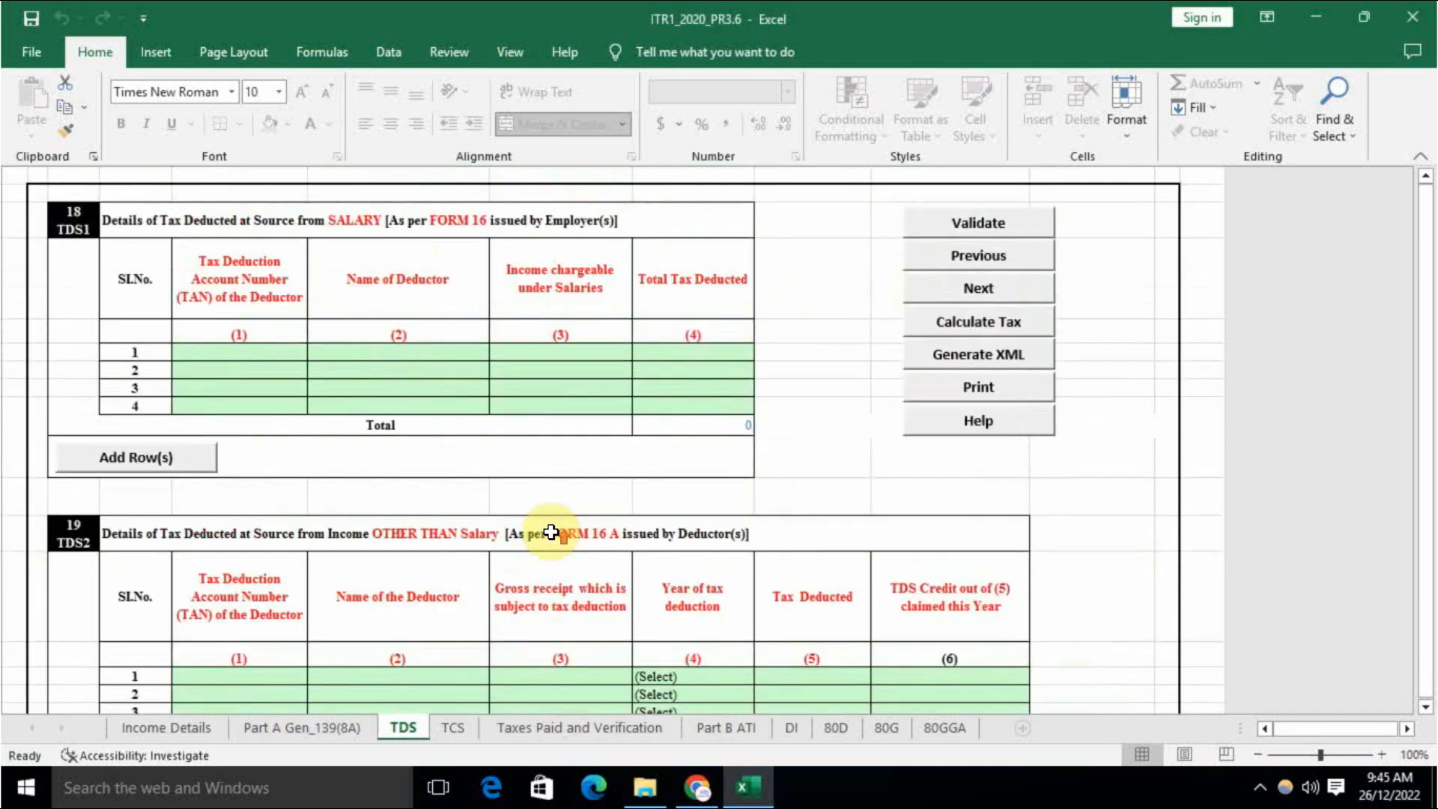
Step: Validate the Part A Gen_139(8A) sheet and accept its OK confirmation
click(337, 727)
scroll(1214, 622, up, 2)
drag(1337, 728, 1374, 731)
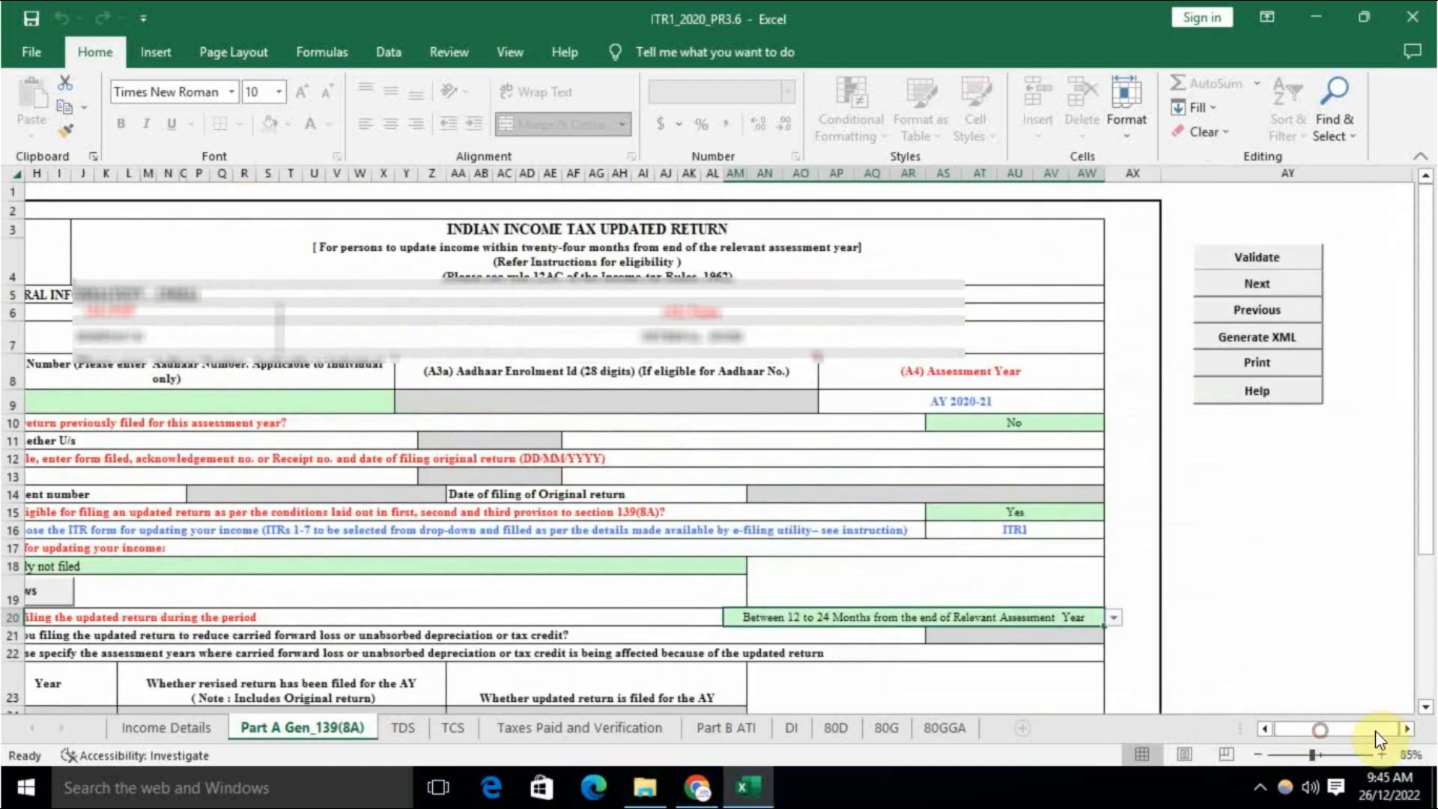
click(1283, 263)
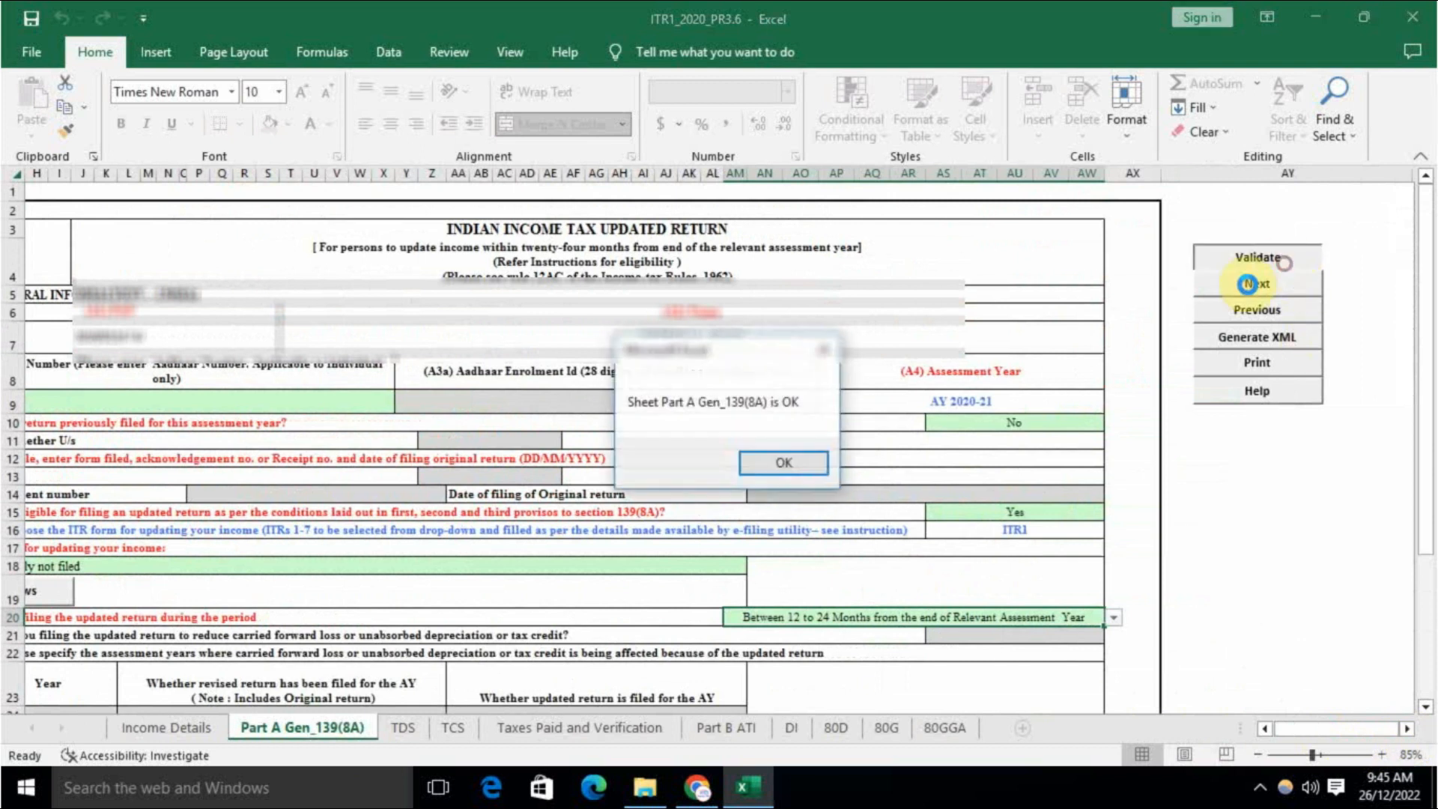
click(782, 464)
Step: Acknowledge the TAN/26AS and 139(8A) notices again, then validate the TDS sheet
click(408, 727)
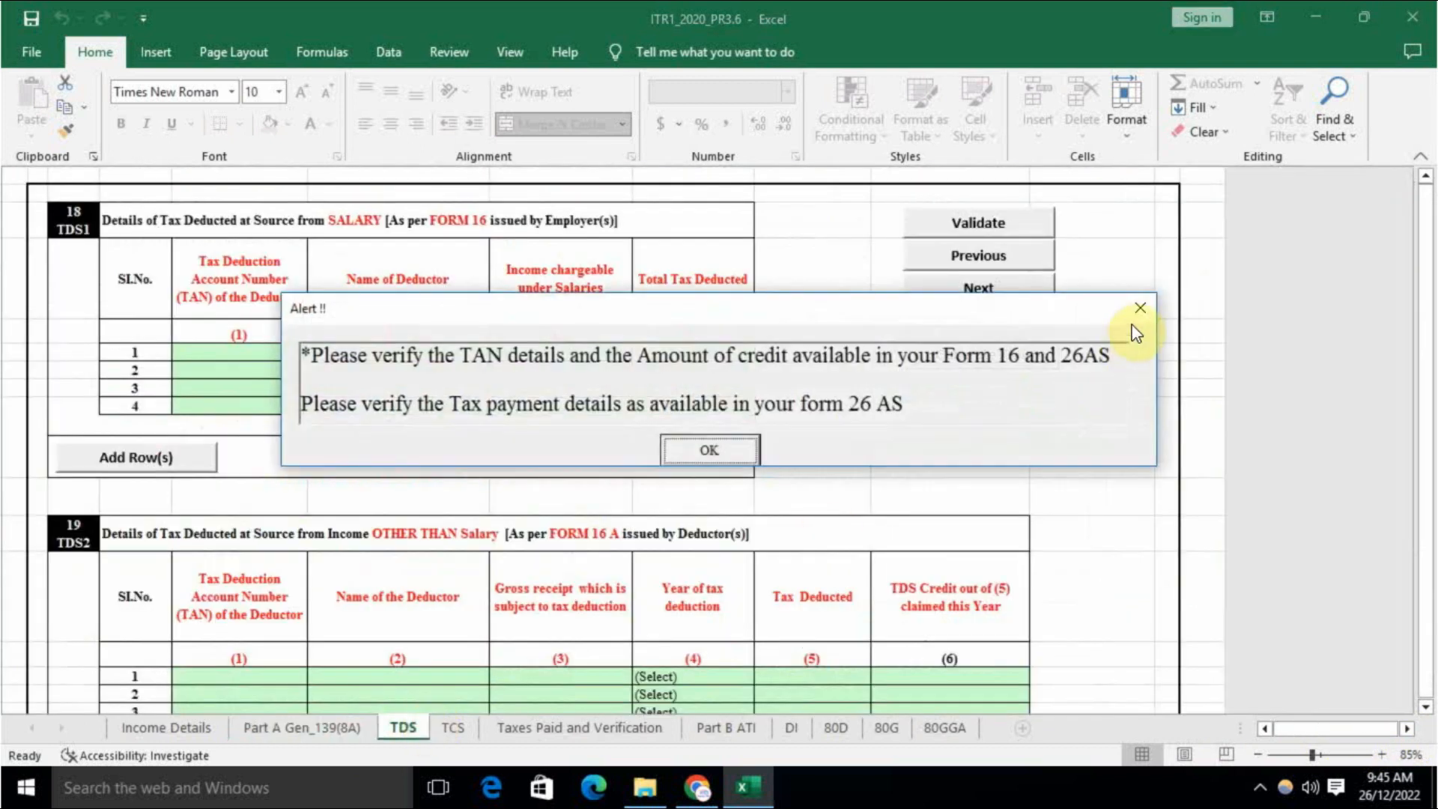
click(738, 448)
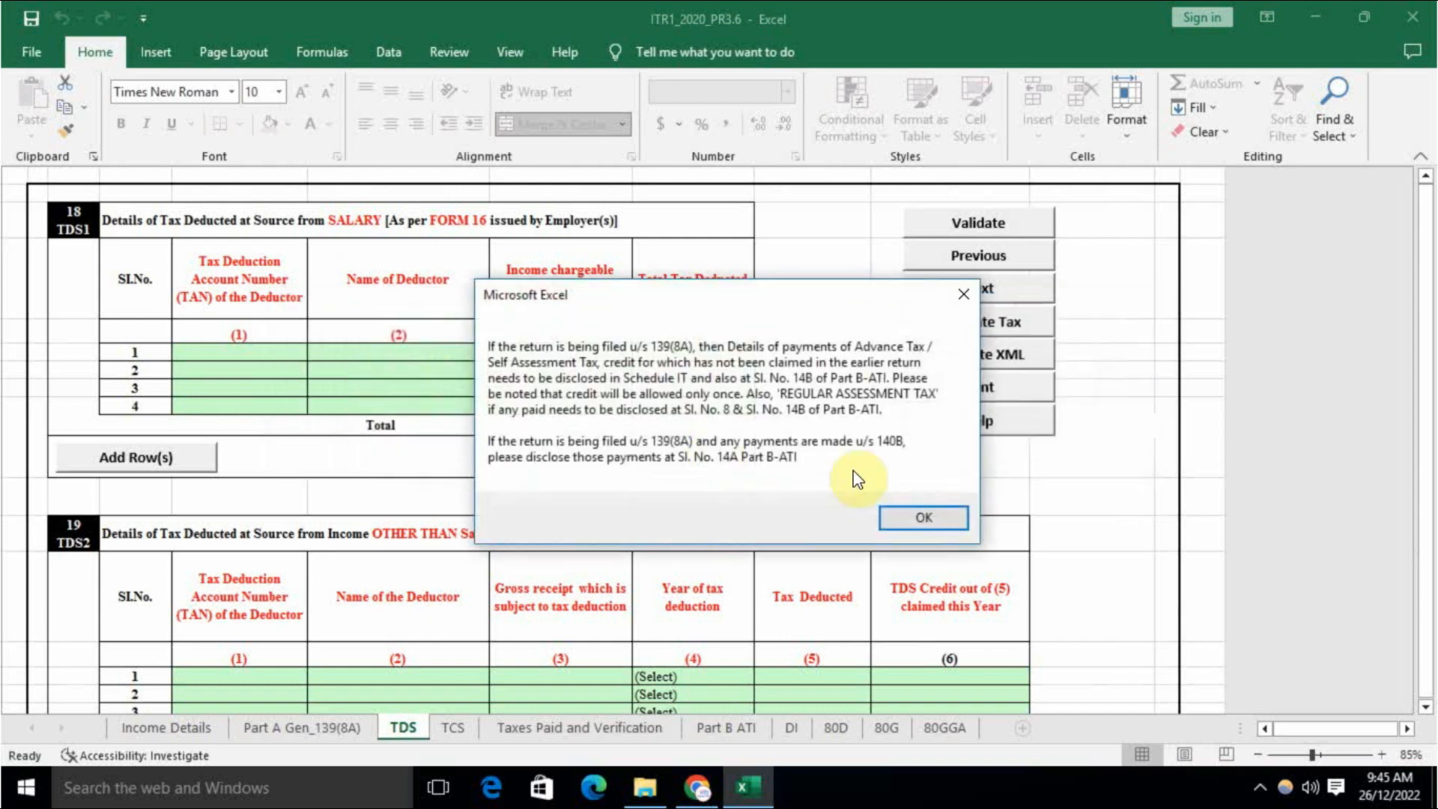
click(925, 513)
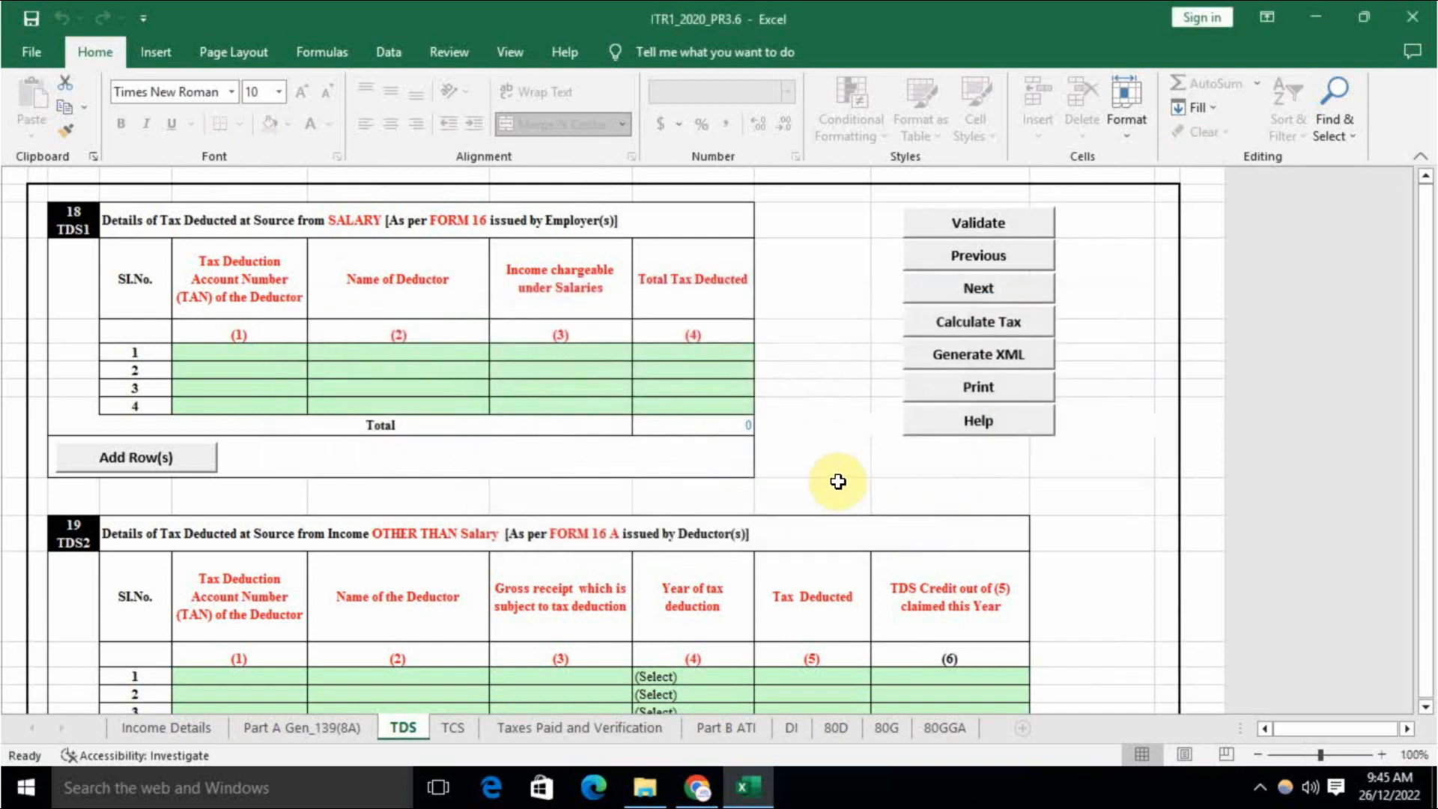
scroll(645, 451, down, 15)
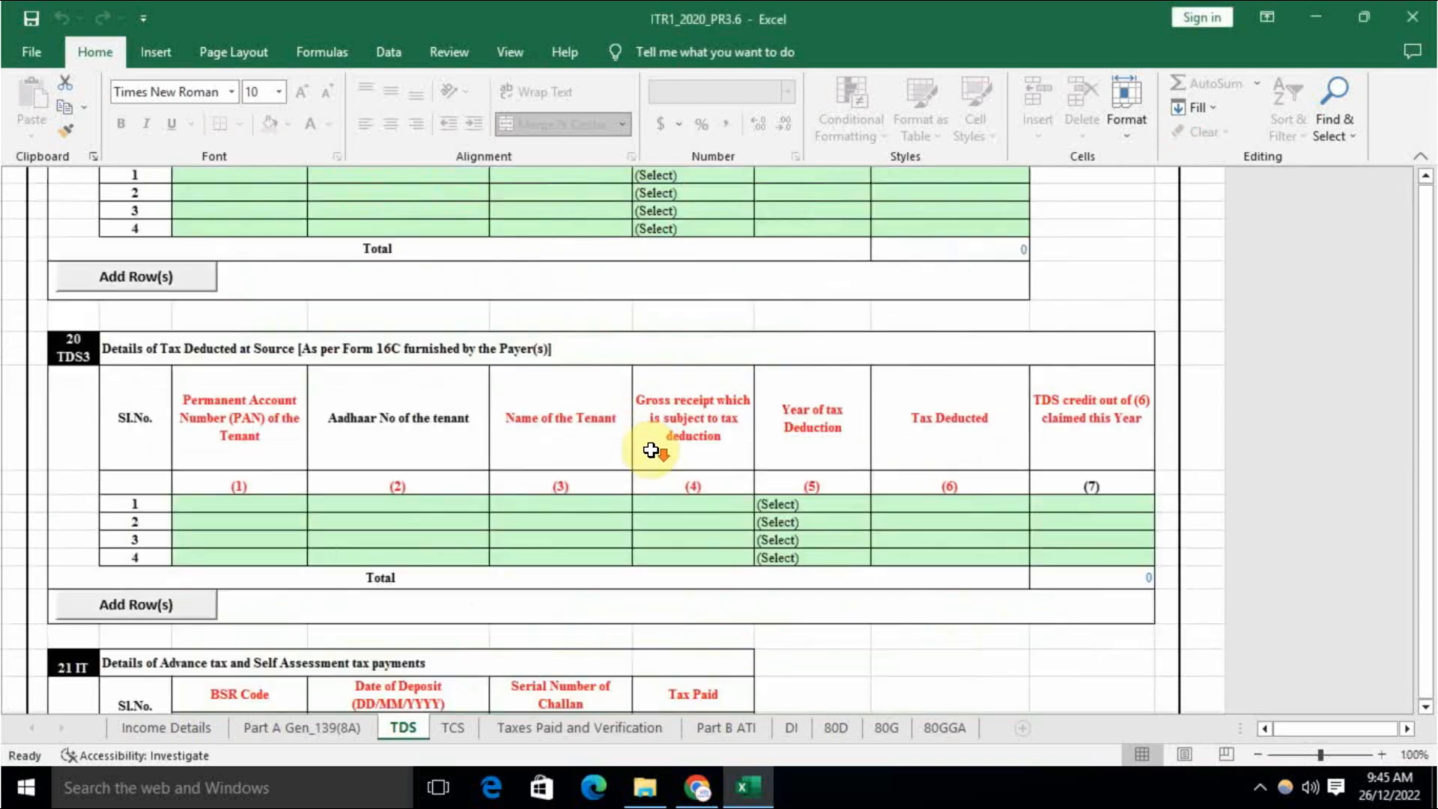
scroll(650, 450, up, 6)
scroll(650, 450, up, 10)
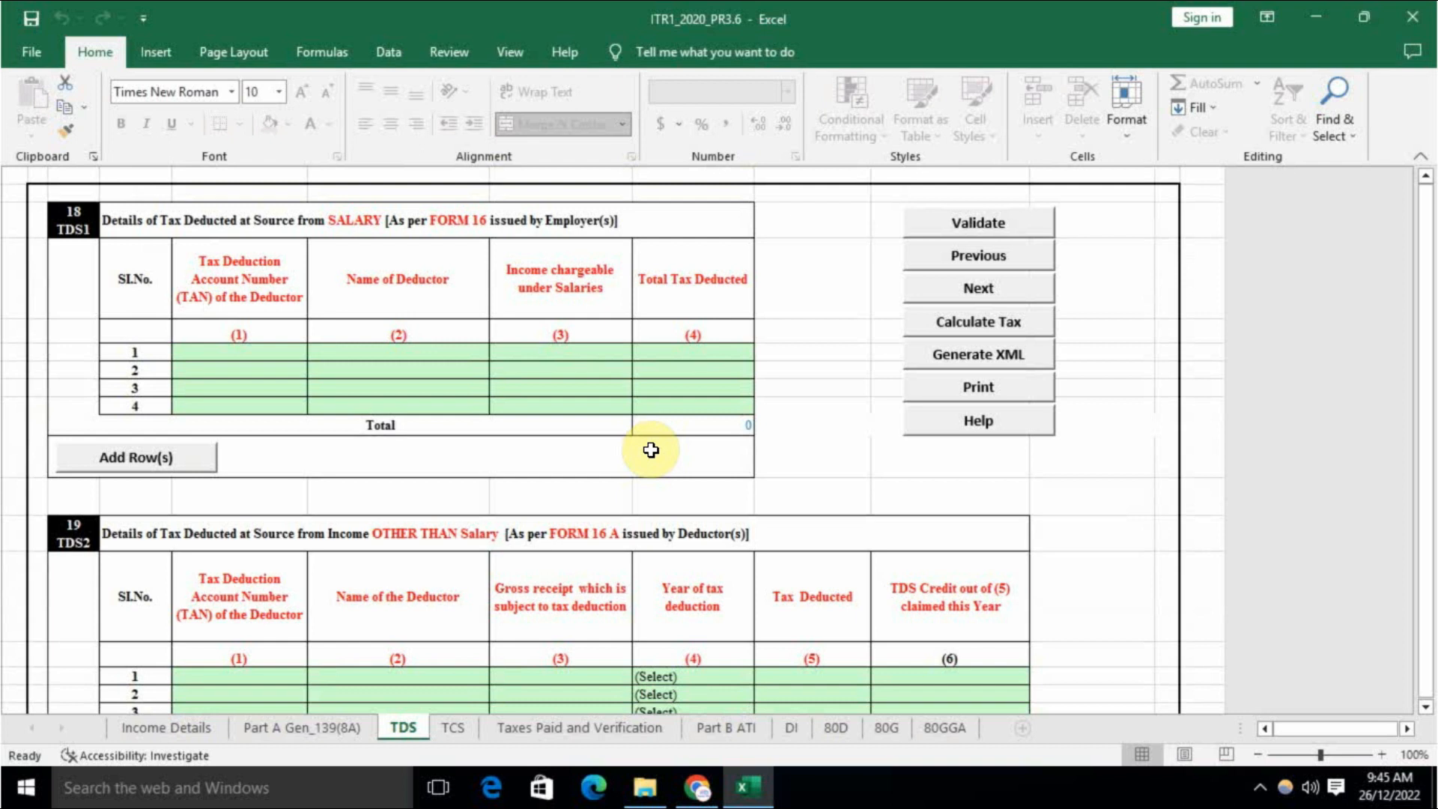
scroll(650, 450, down, 15)
scroll(650, 450, up, 14)
scroll(650, 450, up, 2)
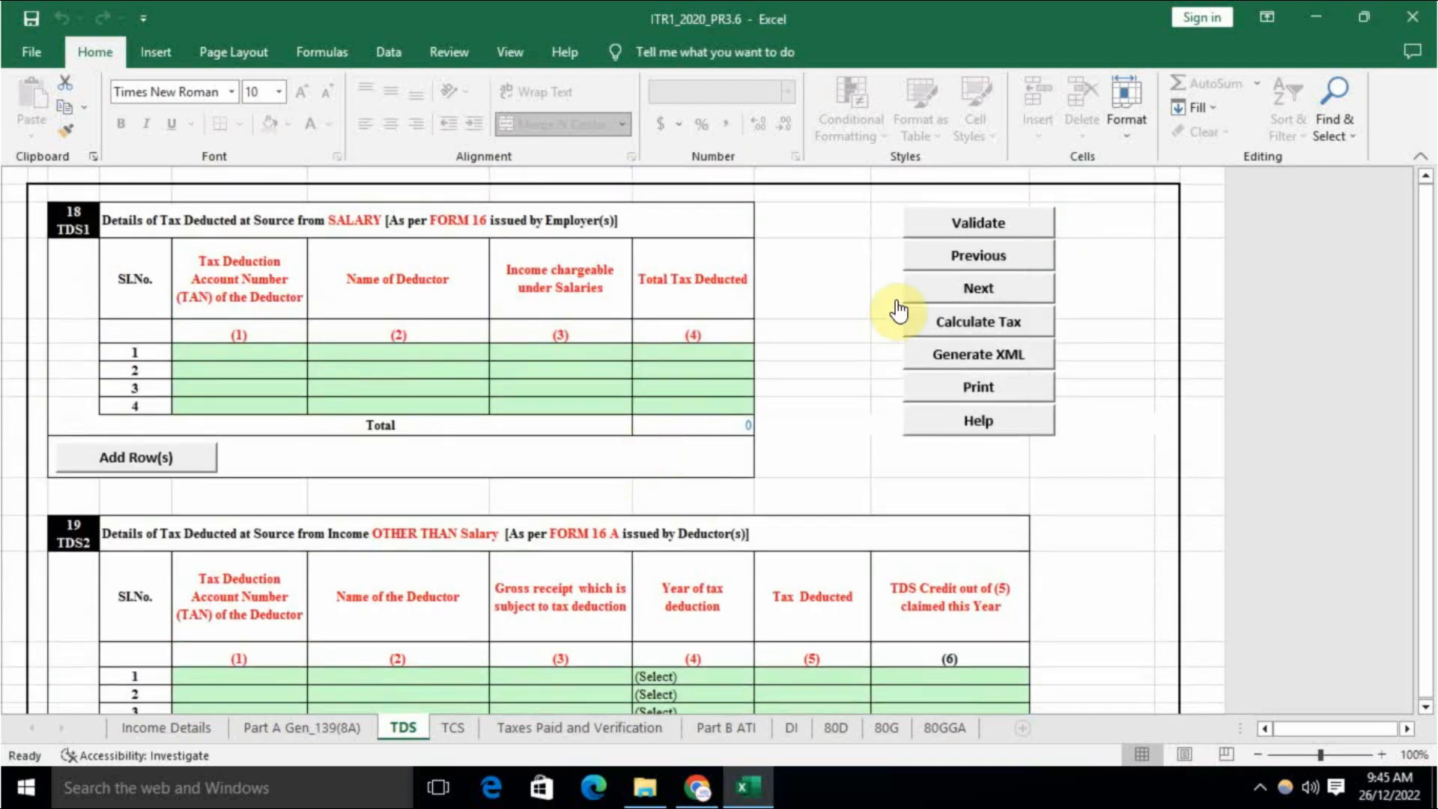
click(993, 223)
click(744, 440)
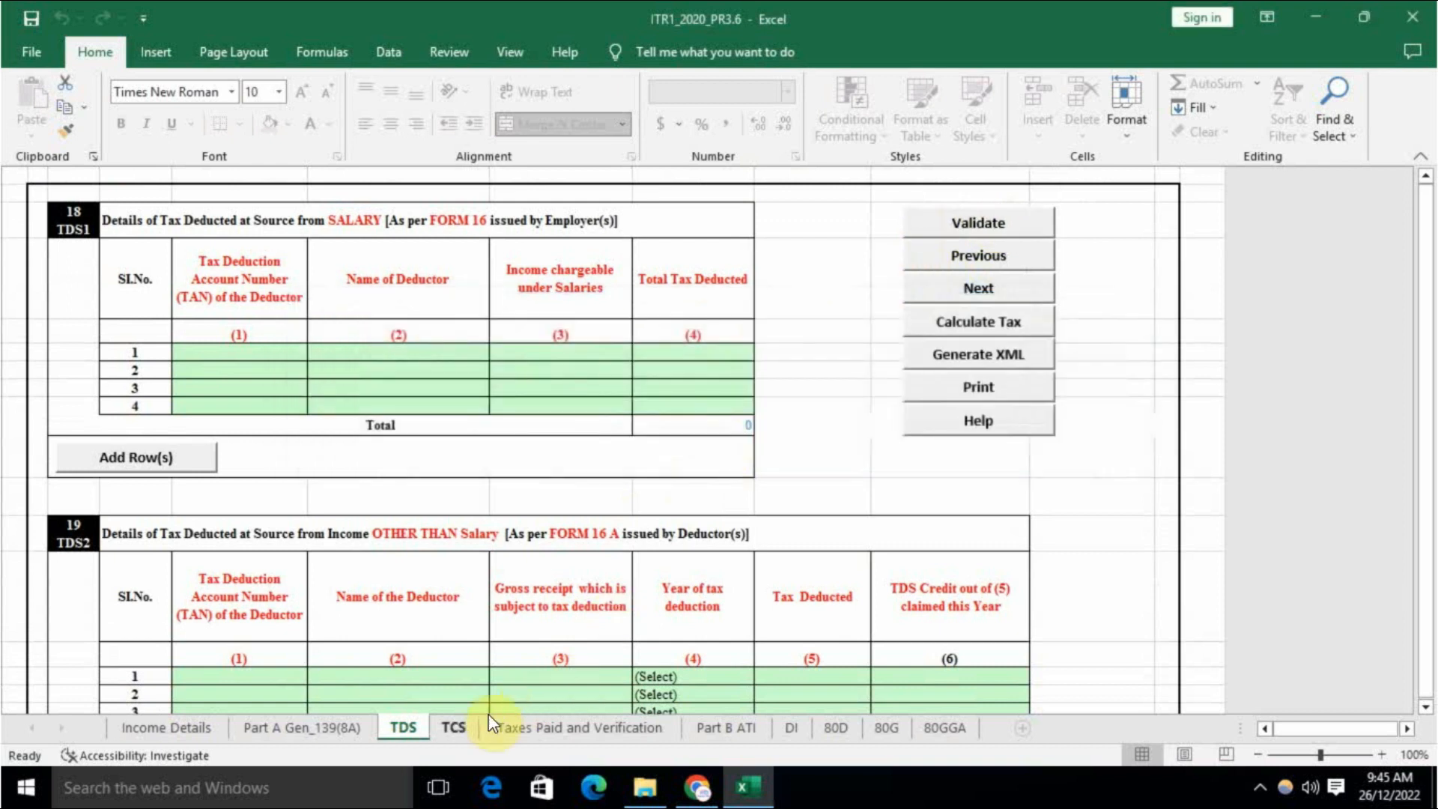
Step: Validate the TCS sheet and accept its OK confirmation
click(456, 726)
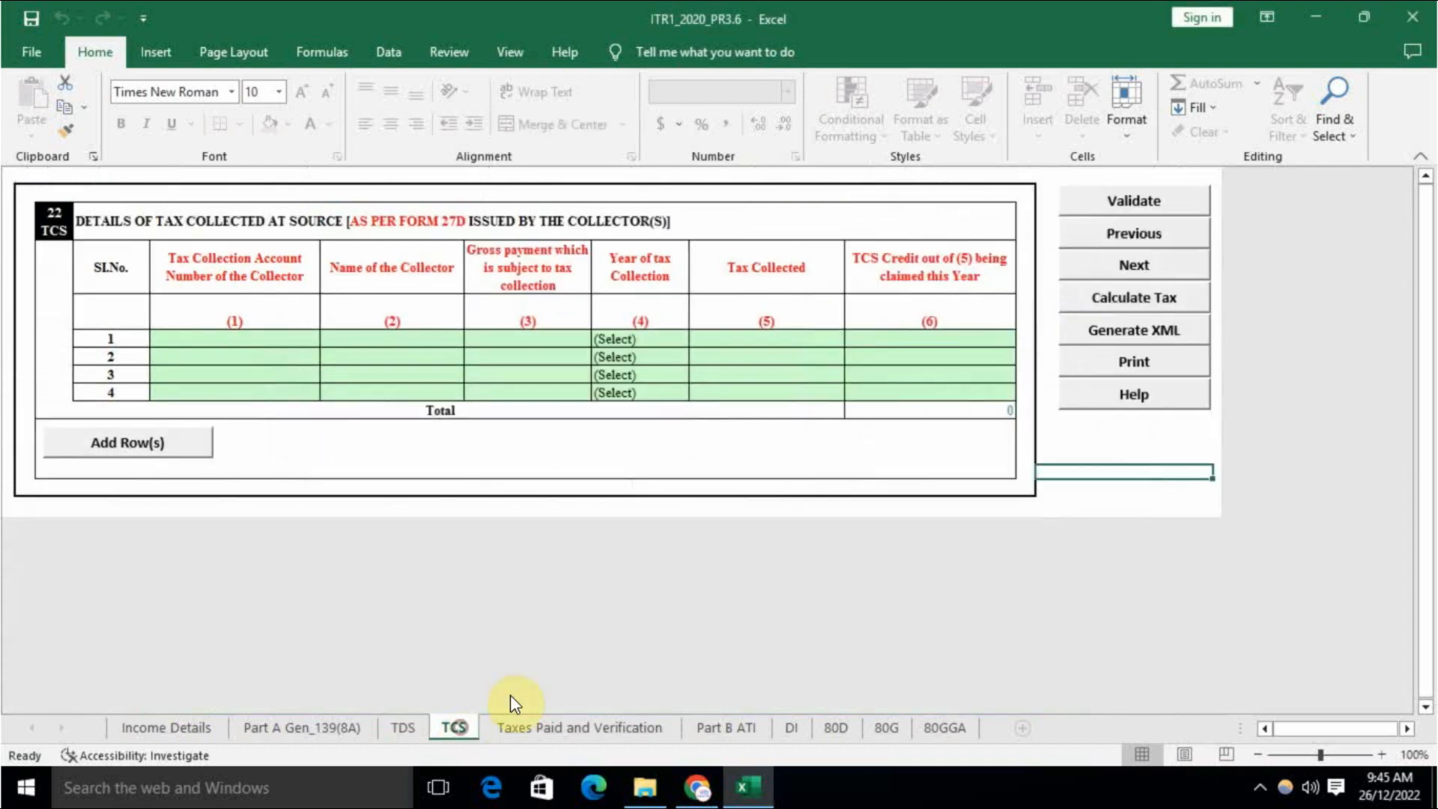
click(1142, 211)
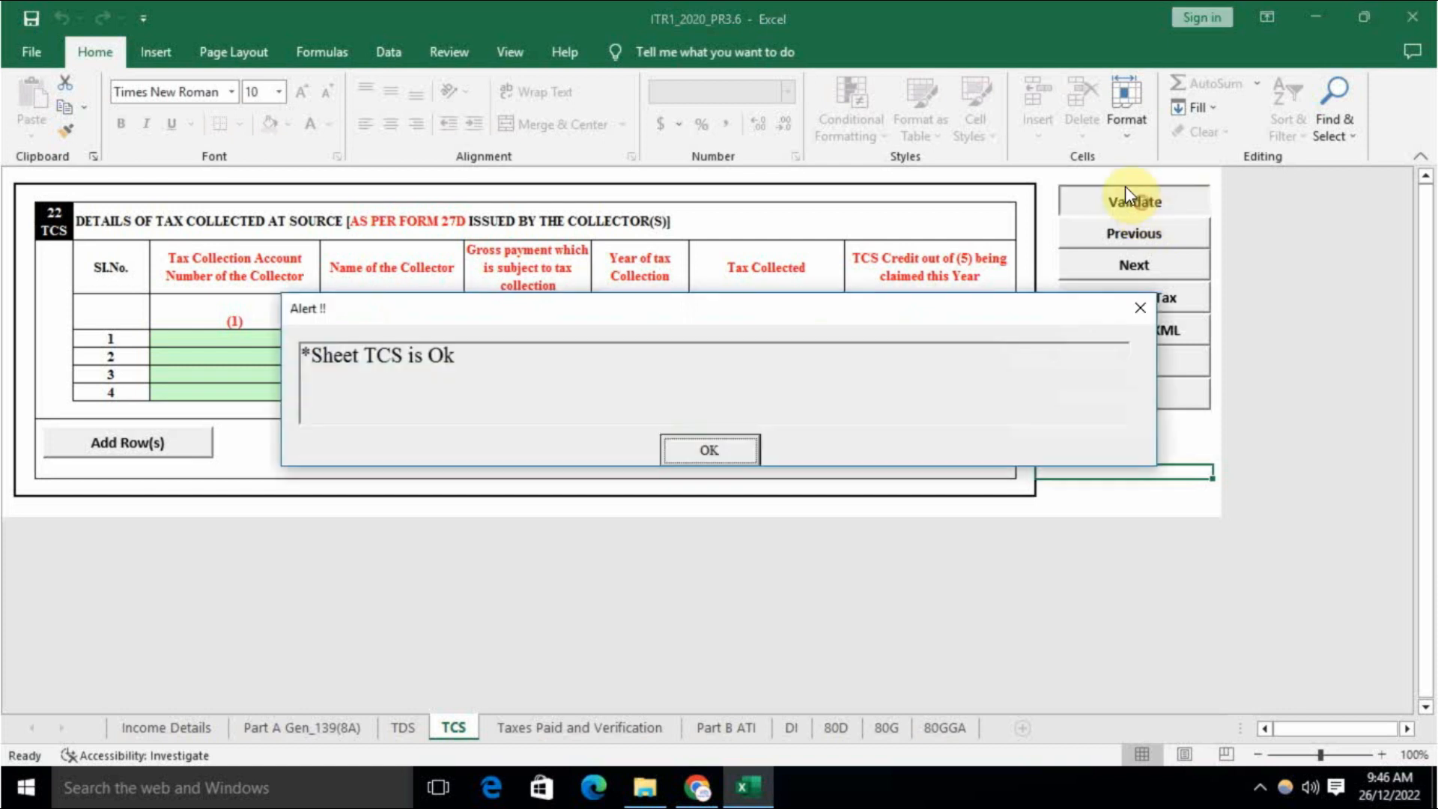
click(711, 448)
Step: Review the Taxes Paid and Verification sheet, with taxes paid, payable and refund all 0
click(551, 727)
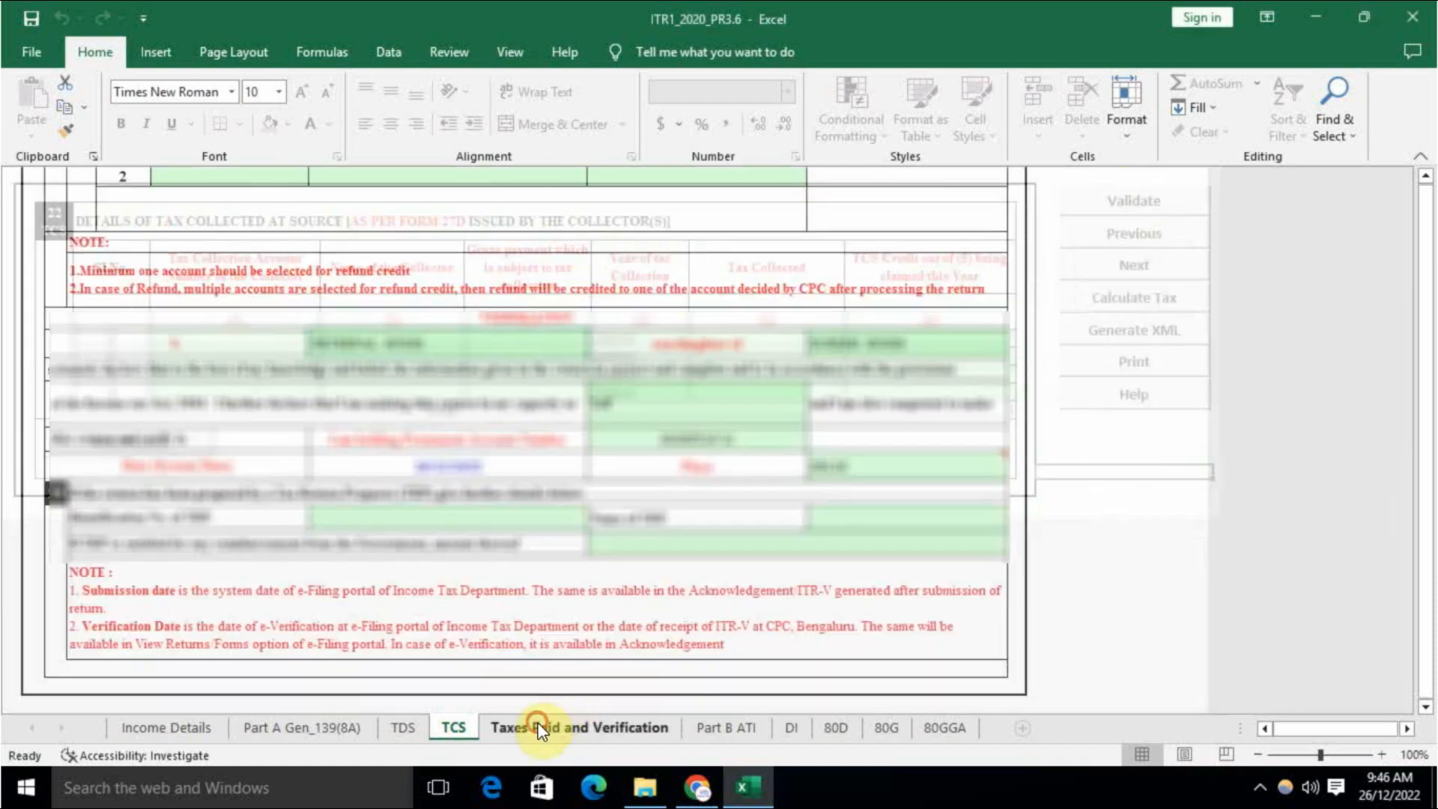
scroll(700, 628, up, 5)
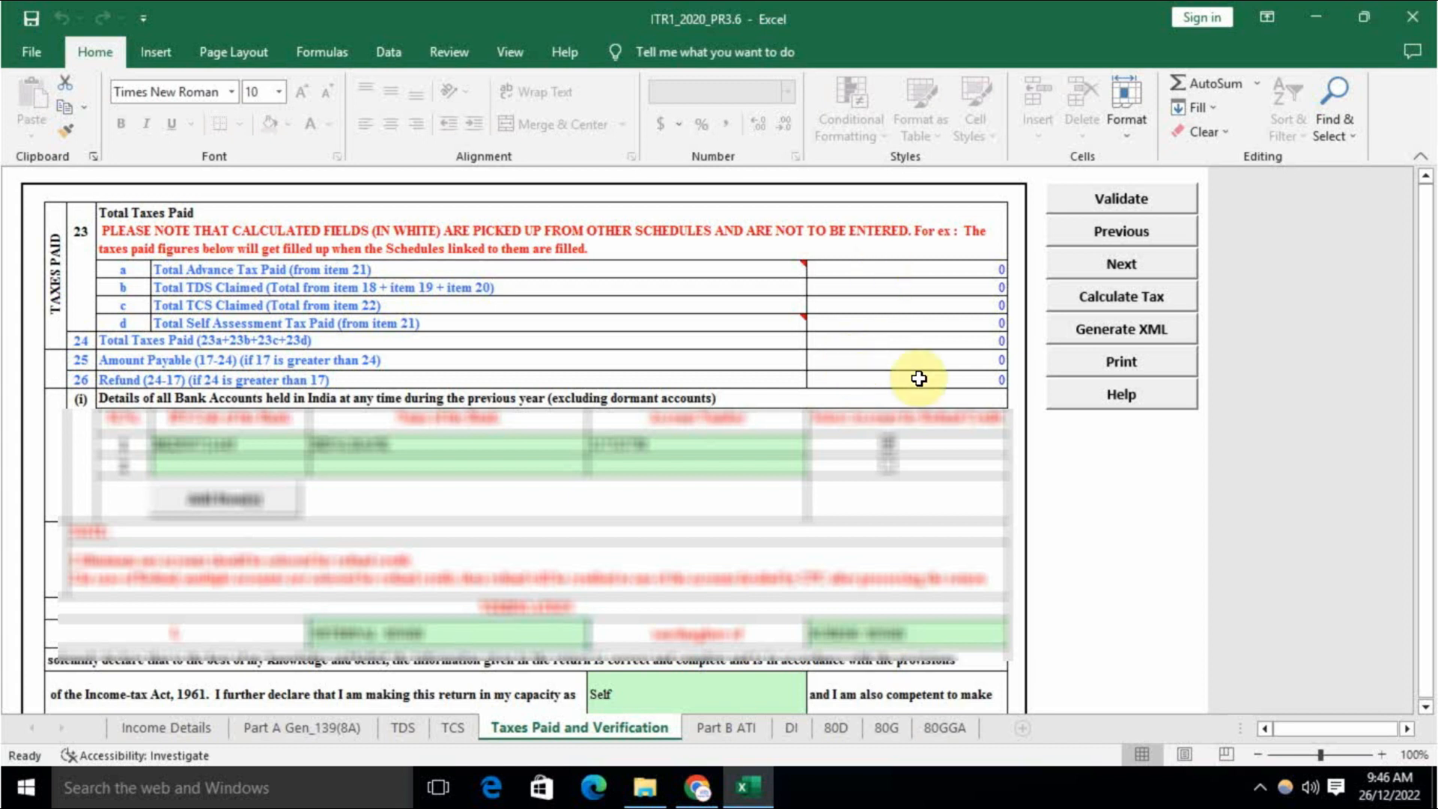
scroll(771, 483, down, 2)
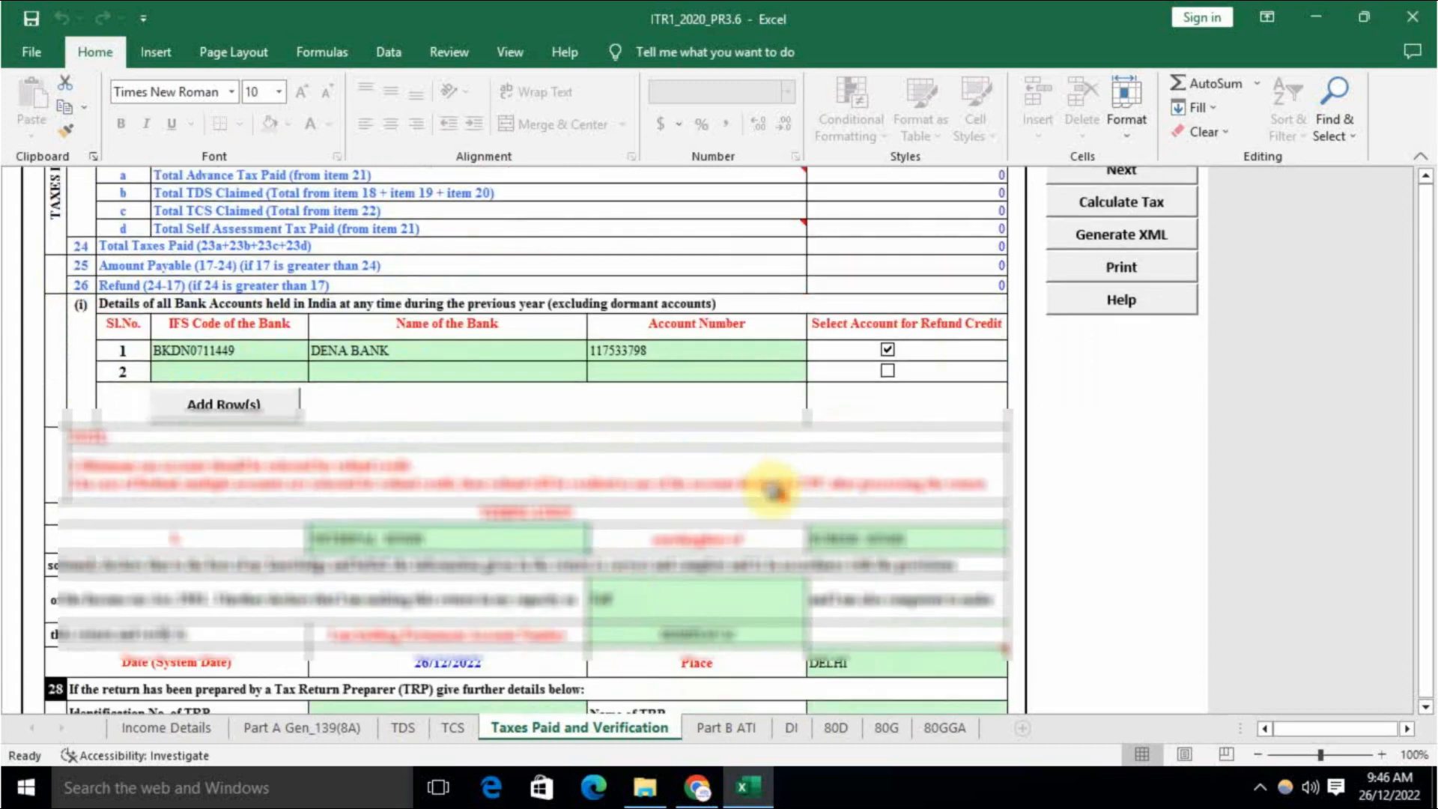
scroll(774, 464, up, 2)
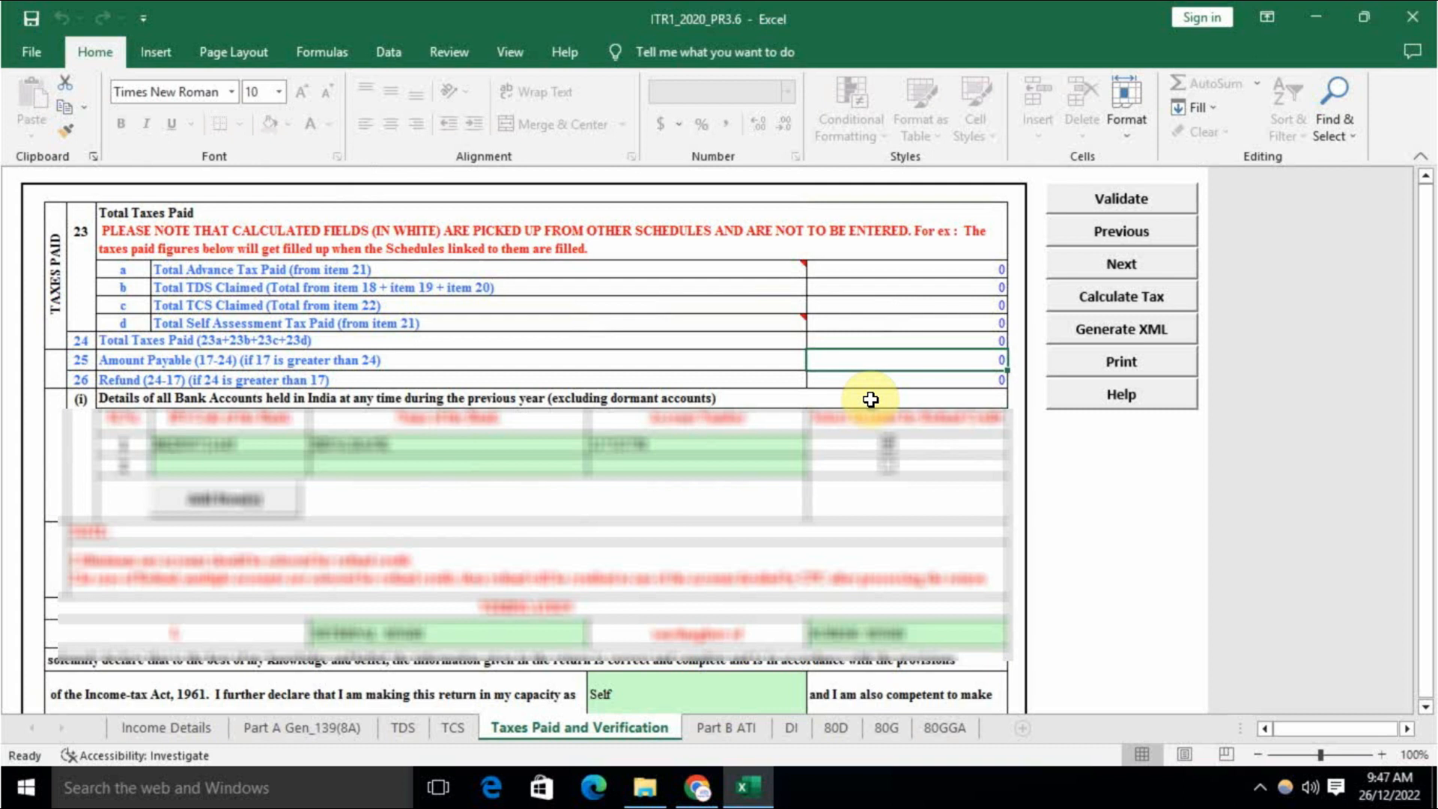
scroll(861, 408, down, 4)
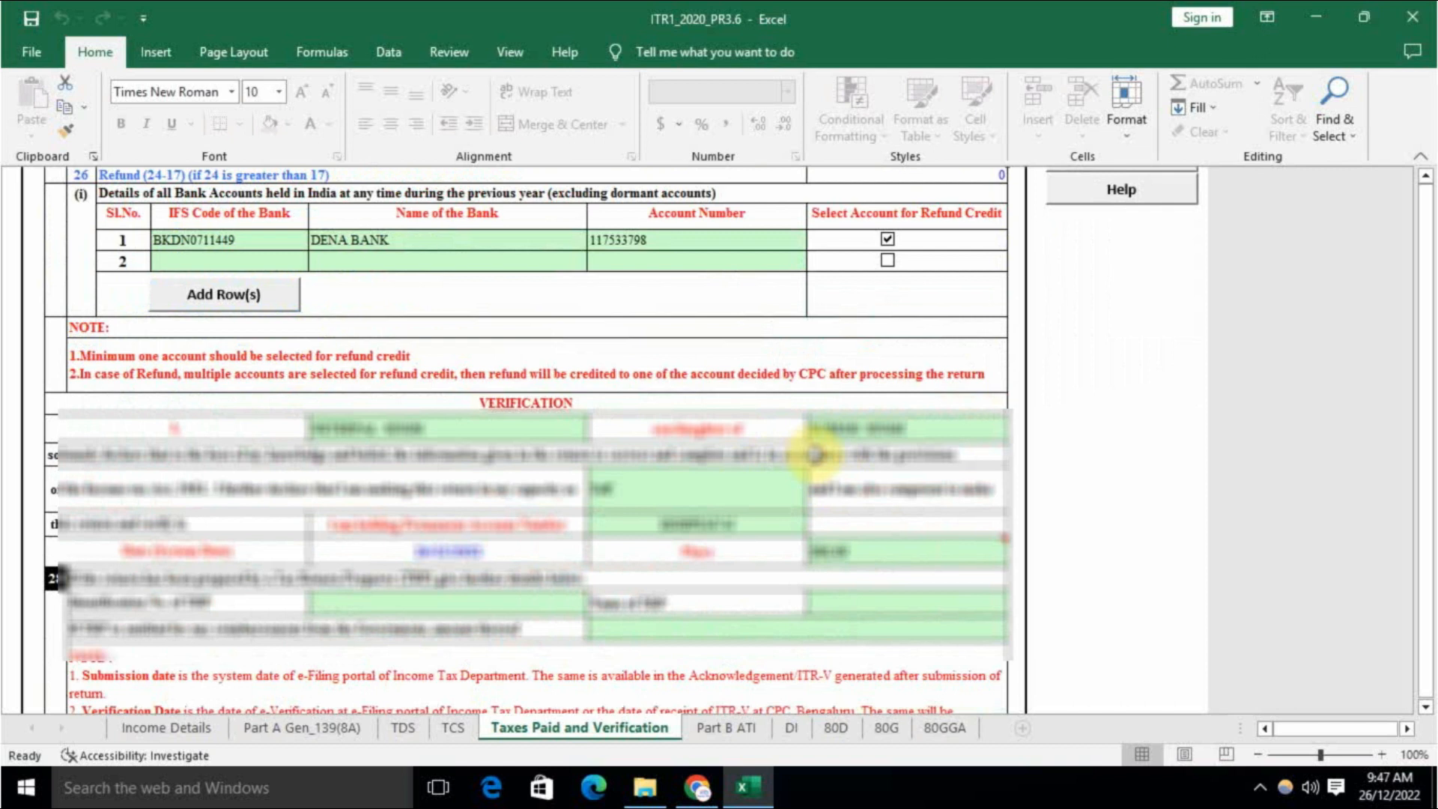
scroll(815, 453, up, 2)
scroll(818, 452, down, 3)
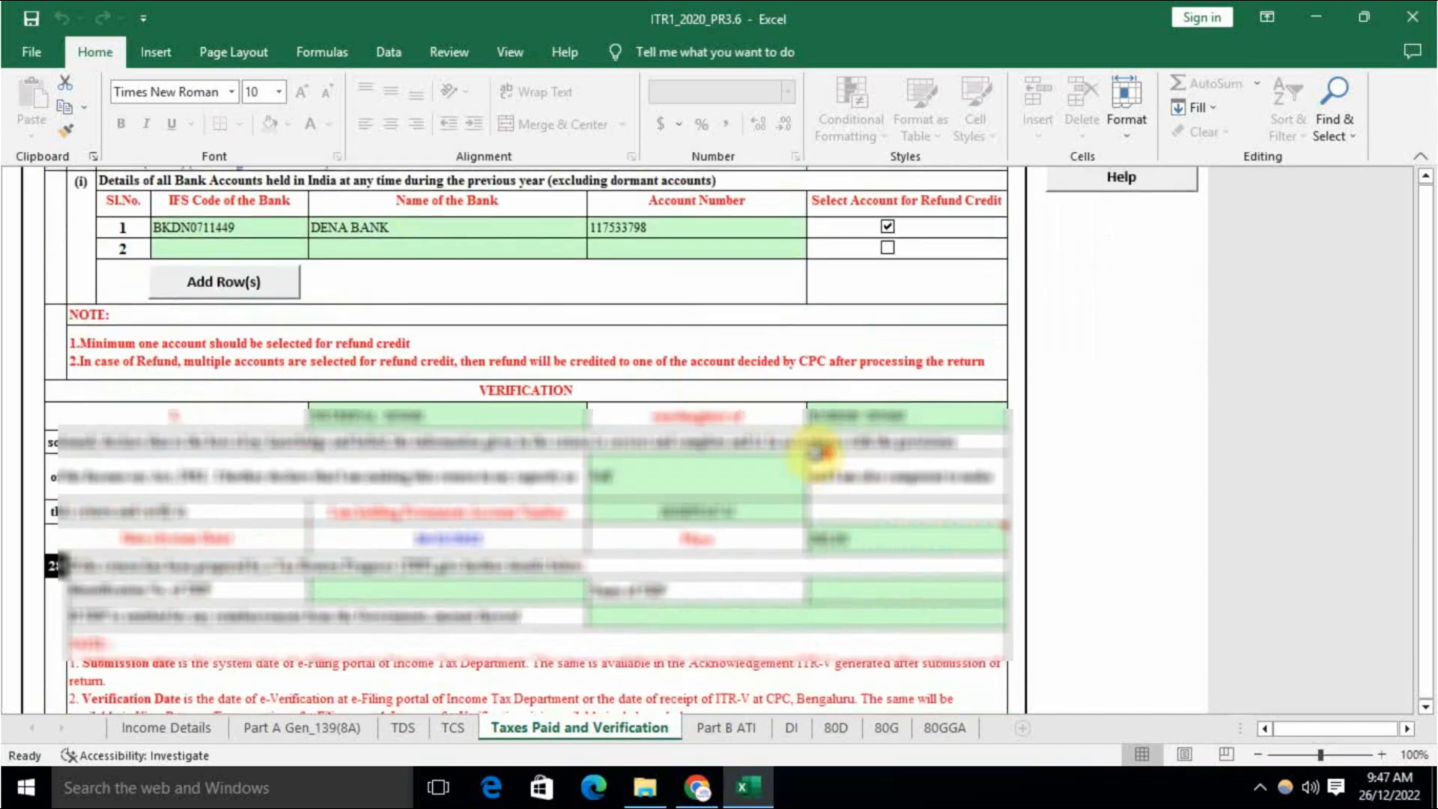
scroll(817, 452, up, 4)
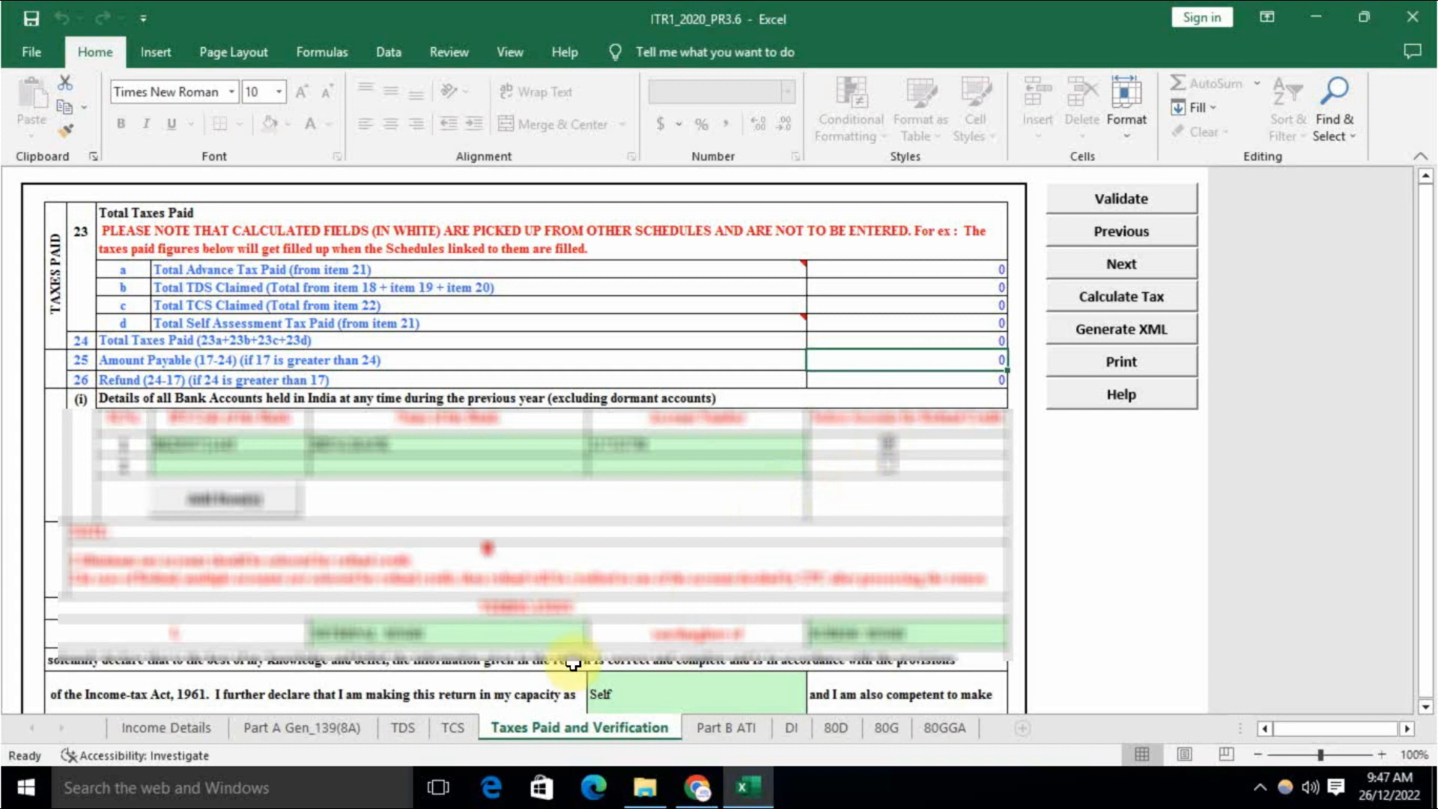
scroll(525, 569, down, 5)
scroll(513, 449, down, 5)
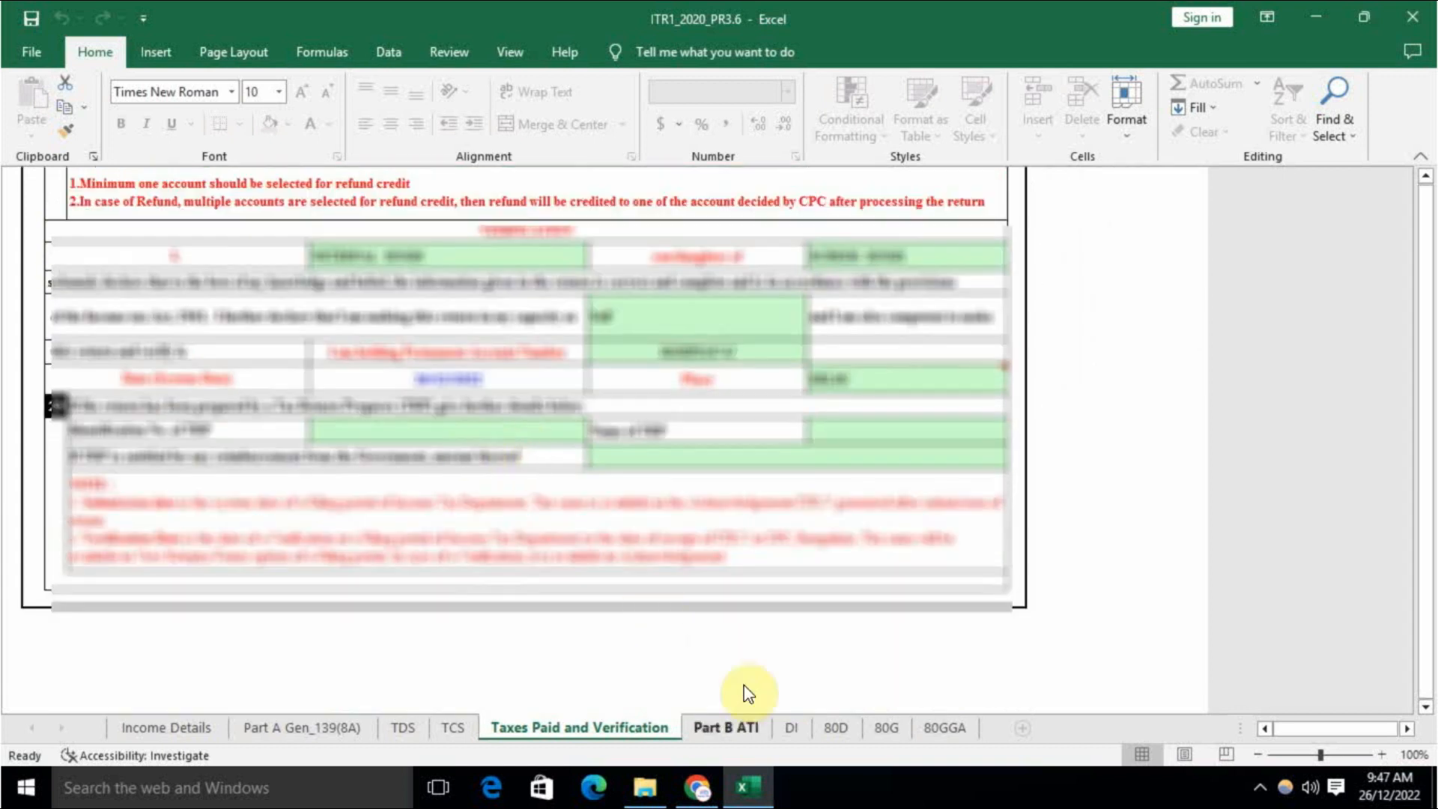
Step: On Part B ATI, check total updated income 375490, amount payable and additional tax liability
click(726, 724)
scroll(786, 581, up, 3)
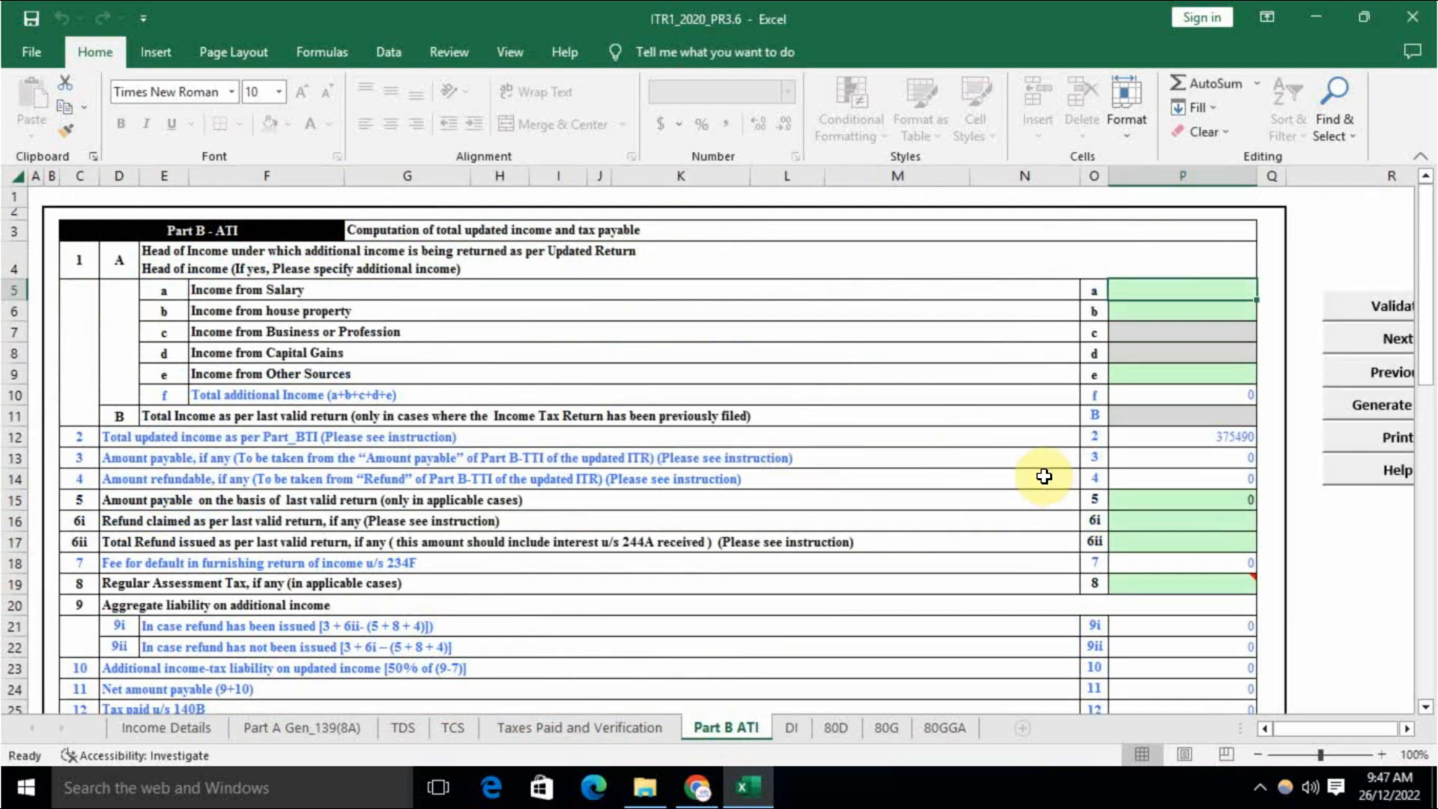
click(1182, 442)
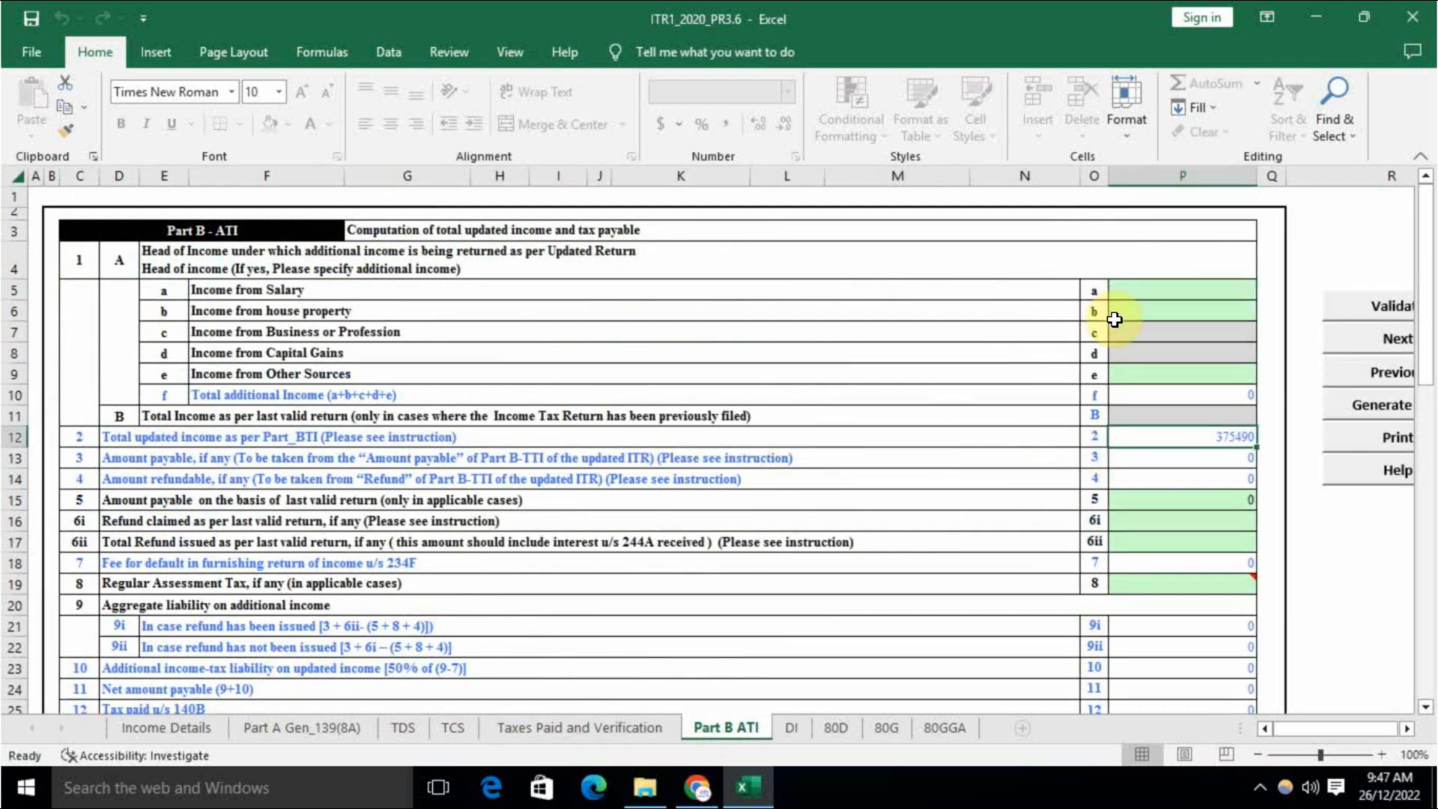
scroll(1161, 470, down, 3)
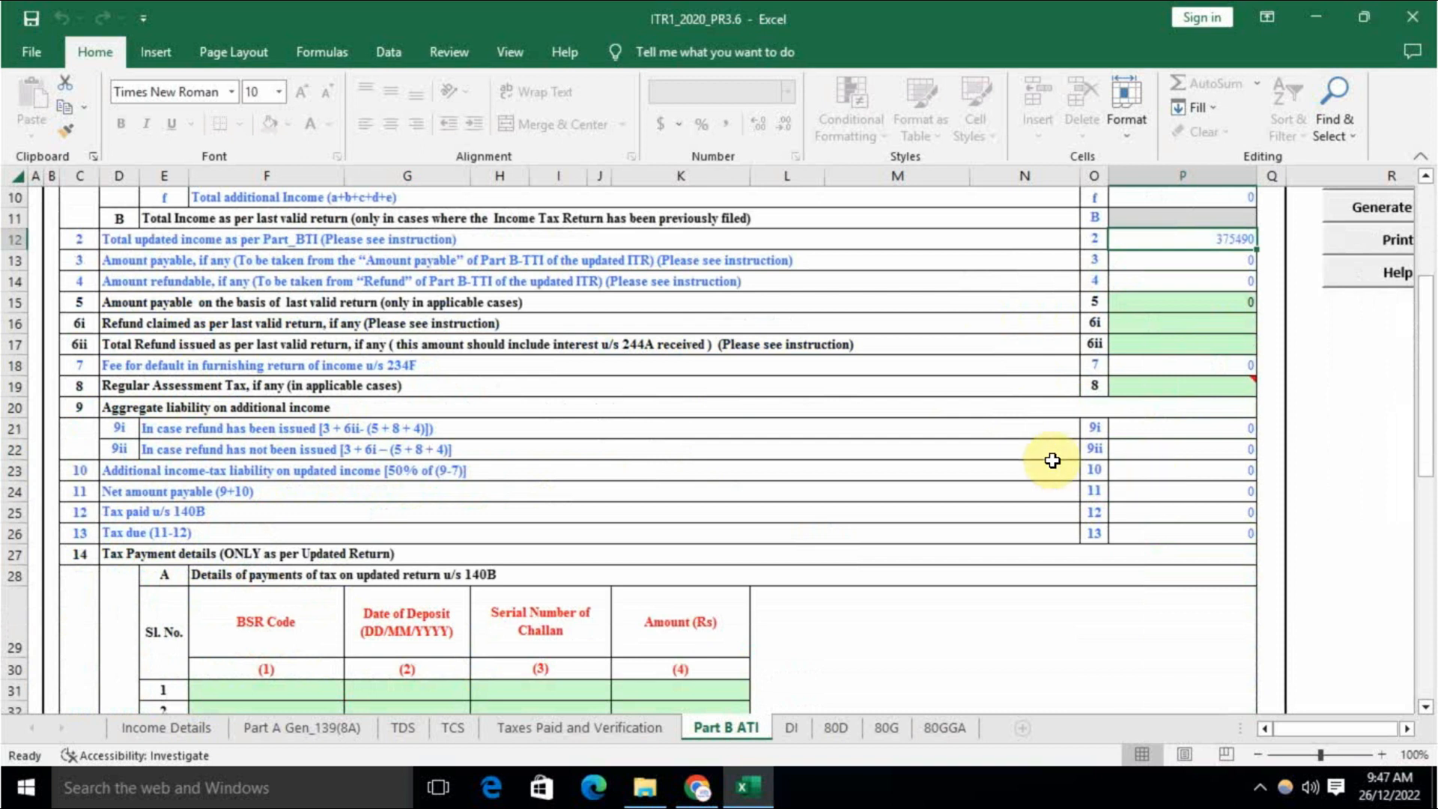
scroll(946, 464, up, 2)
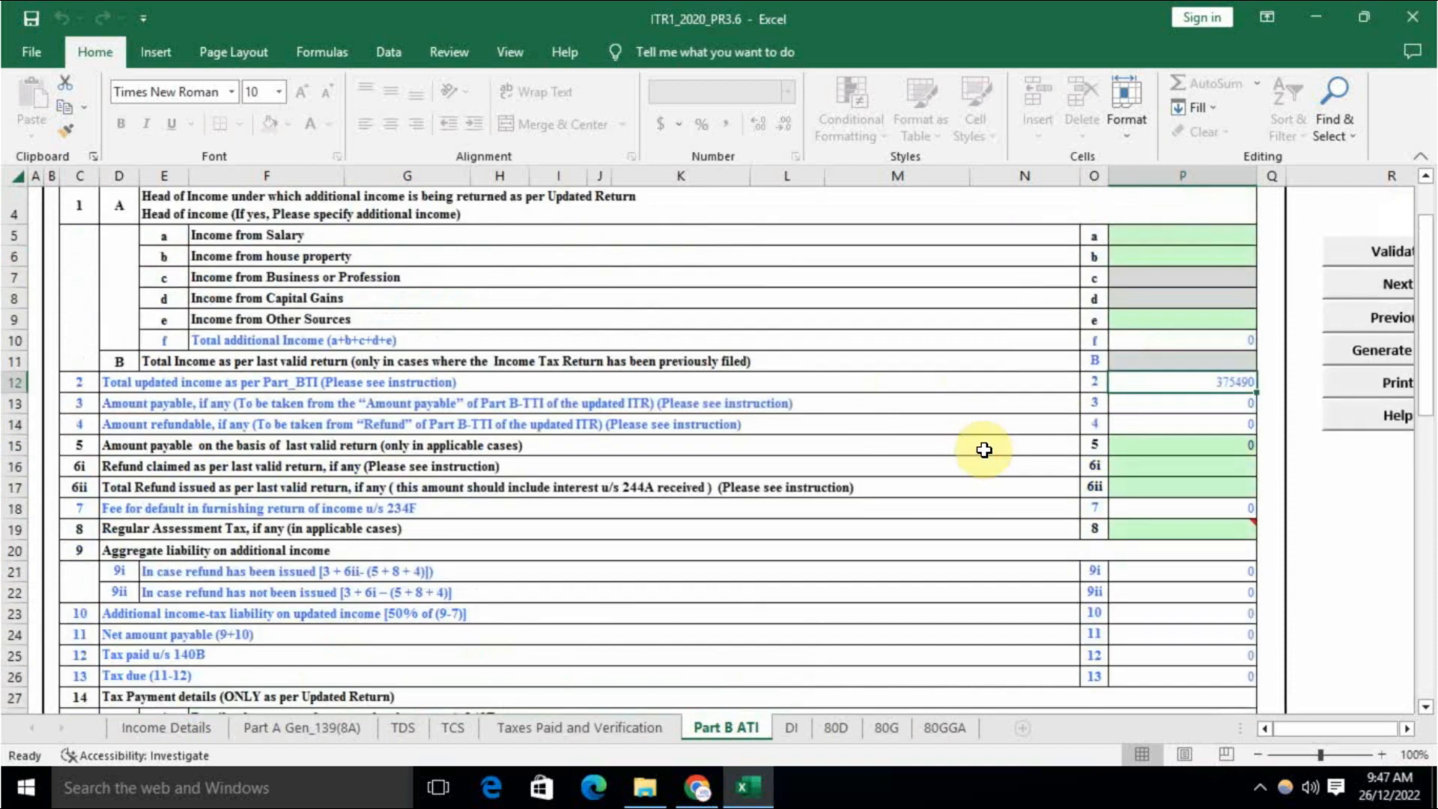
key(Down)
key(Down)
key(Down)
scroll(946, 469, down, 2)
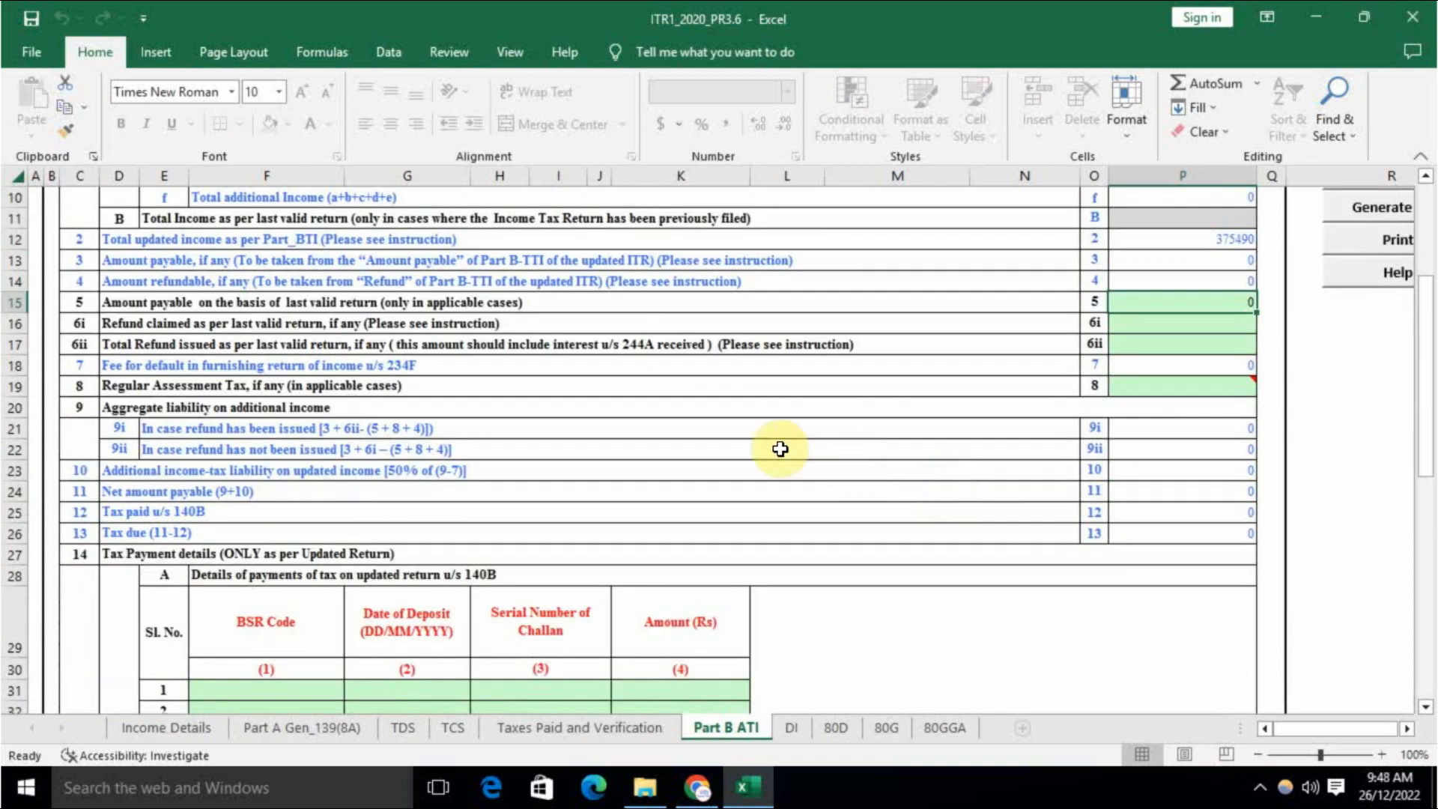
scroll(750, 487, up, 3)
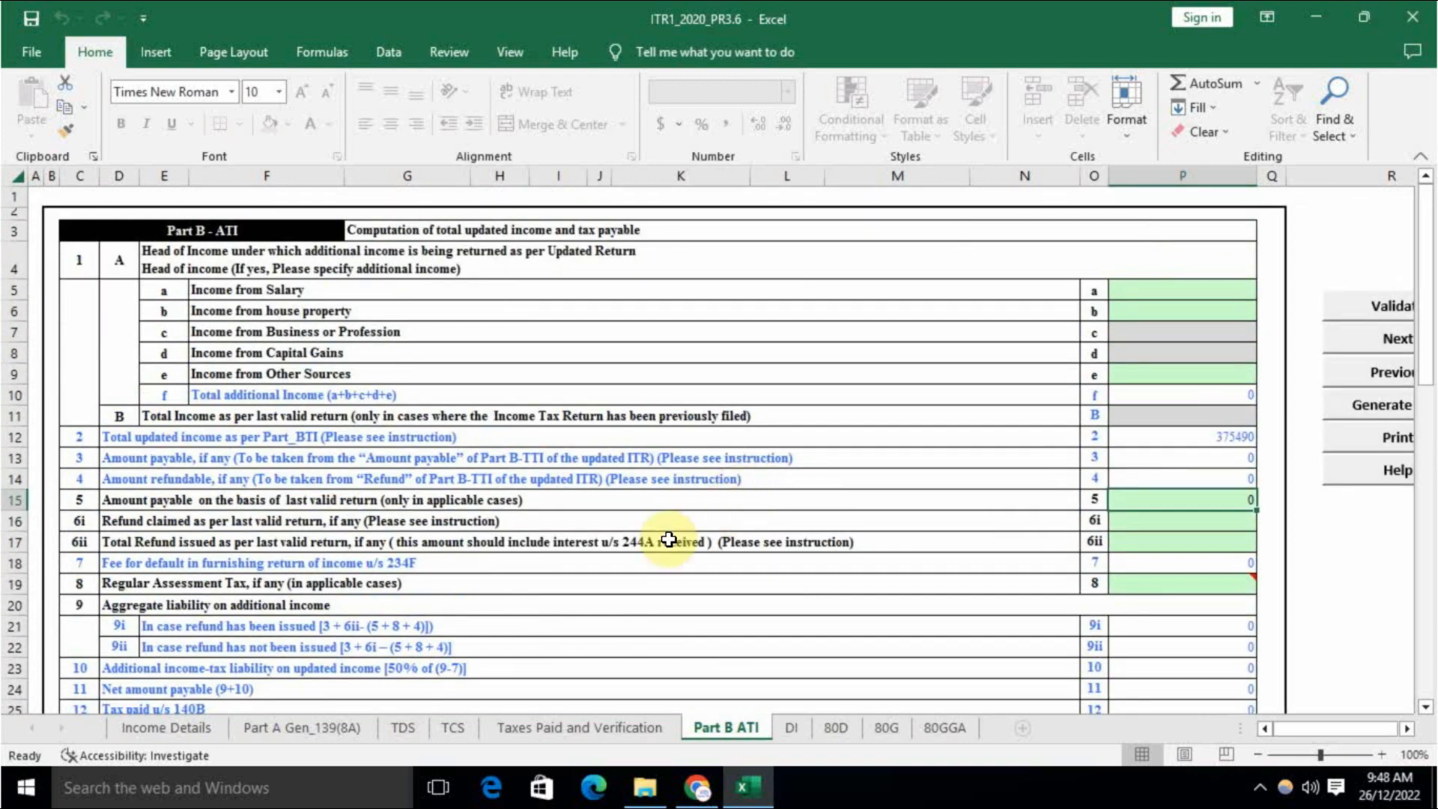
scroll(567, 567, down, 1)
scroll(562, 561, down, 1)
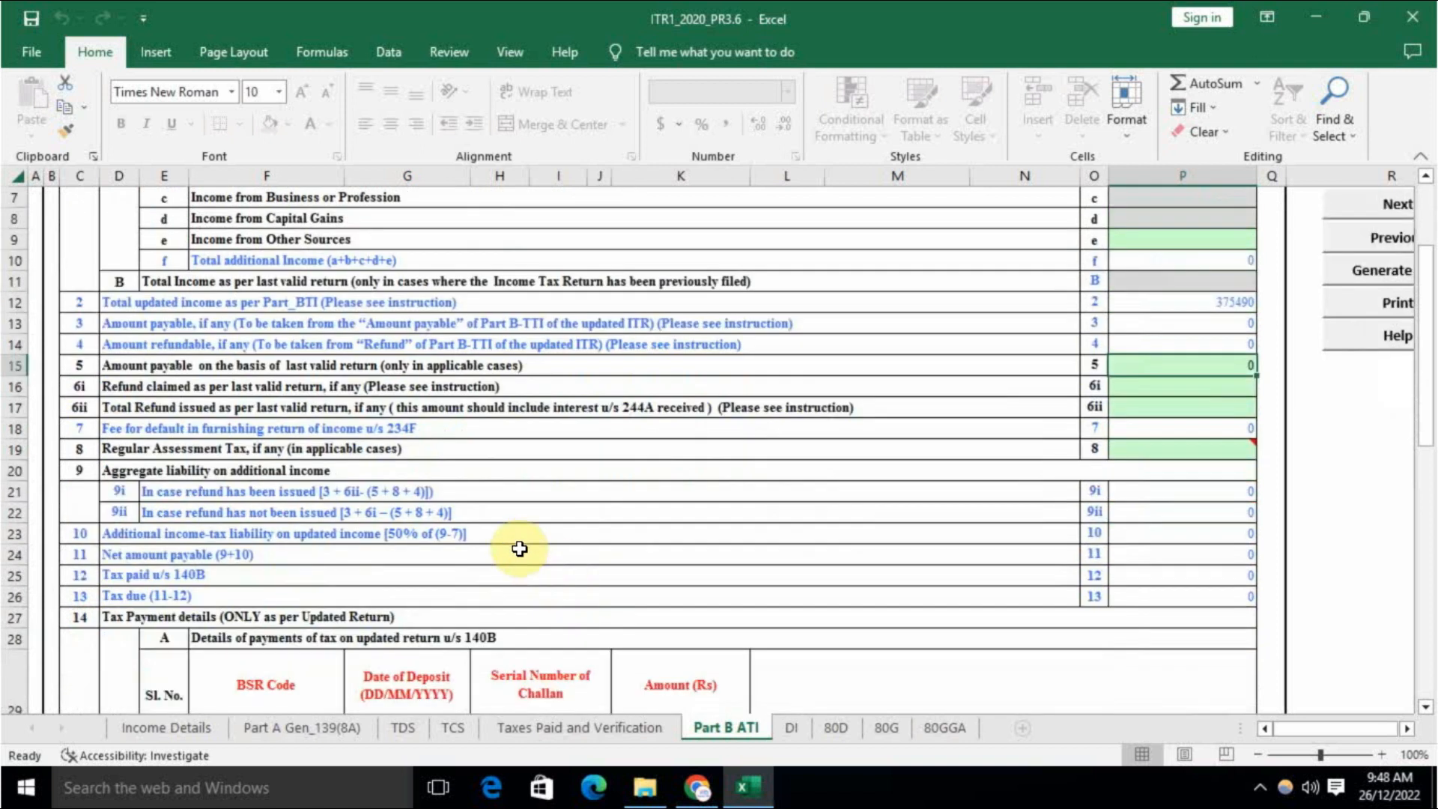
click(600, 534)
click(1185, 536)
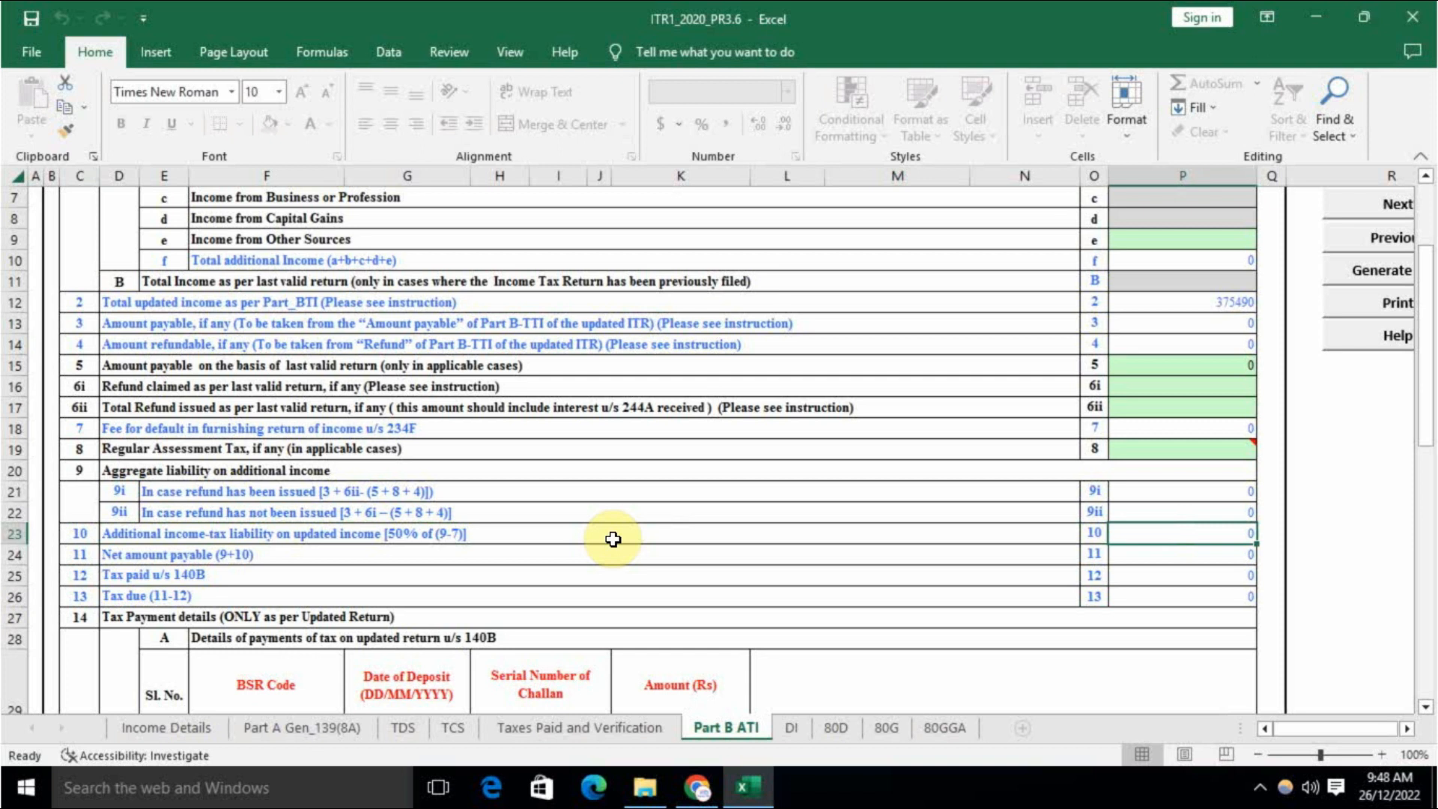
Step: Inspect the 140B payment row's date and amount cells, then move to the DI sheet
scroll(612, 539, down, 3)
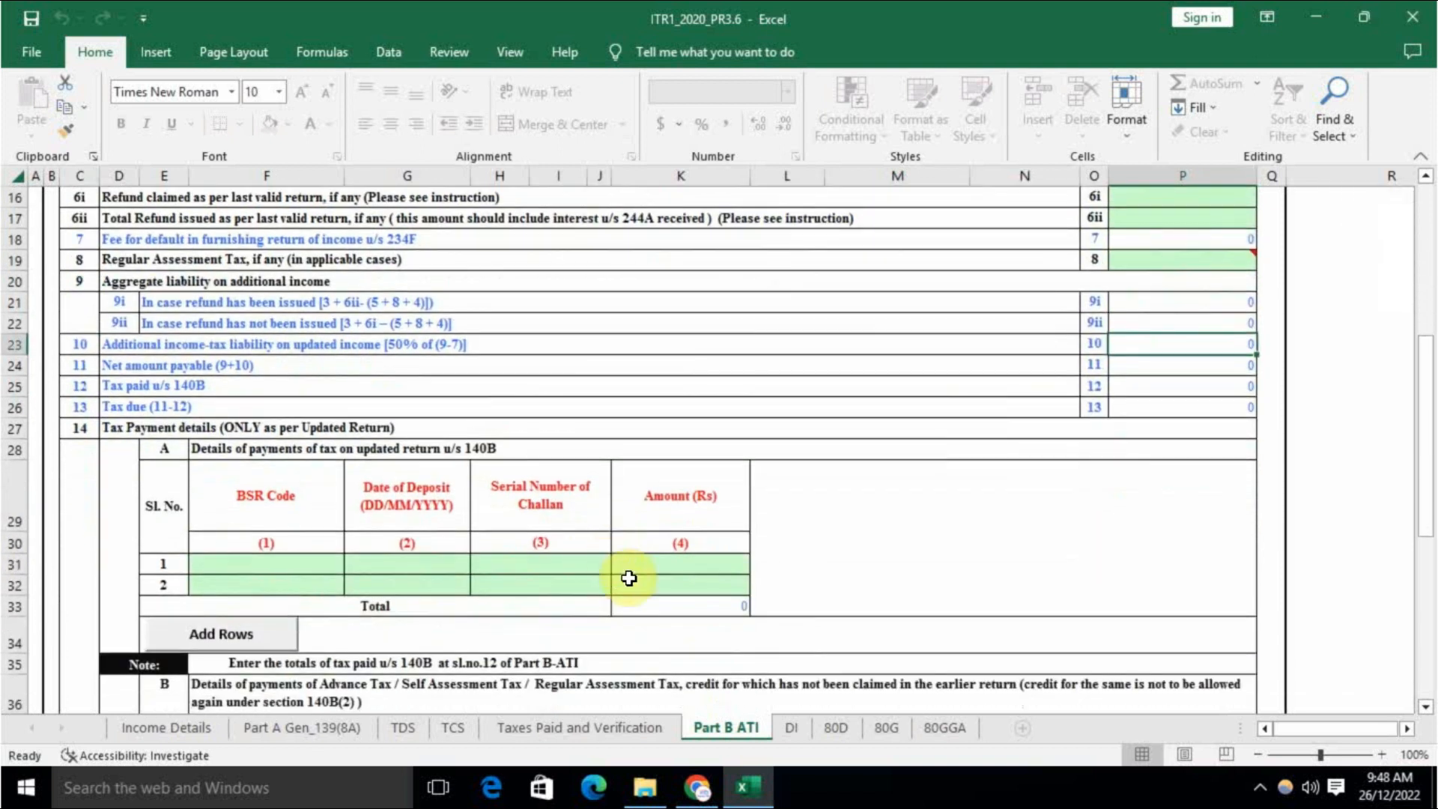
mouse_move(228, 564)
mouse_down()
mouse_move(680, 561)
mouse_move(844, 524)
mouse_up()
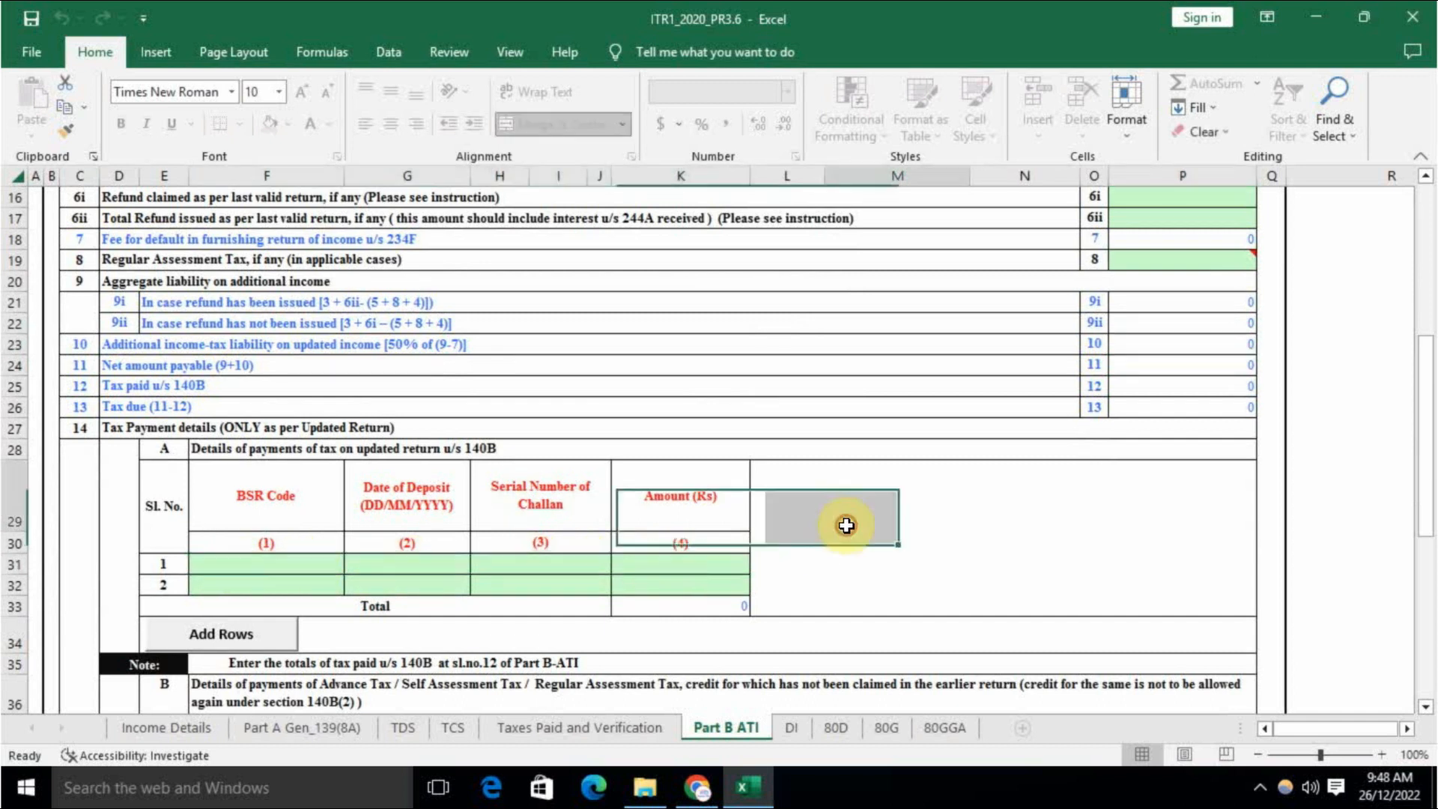
click(844, 523)
click(299, 563)
click(408, 563)
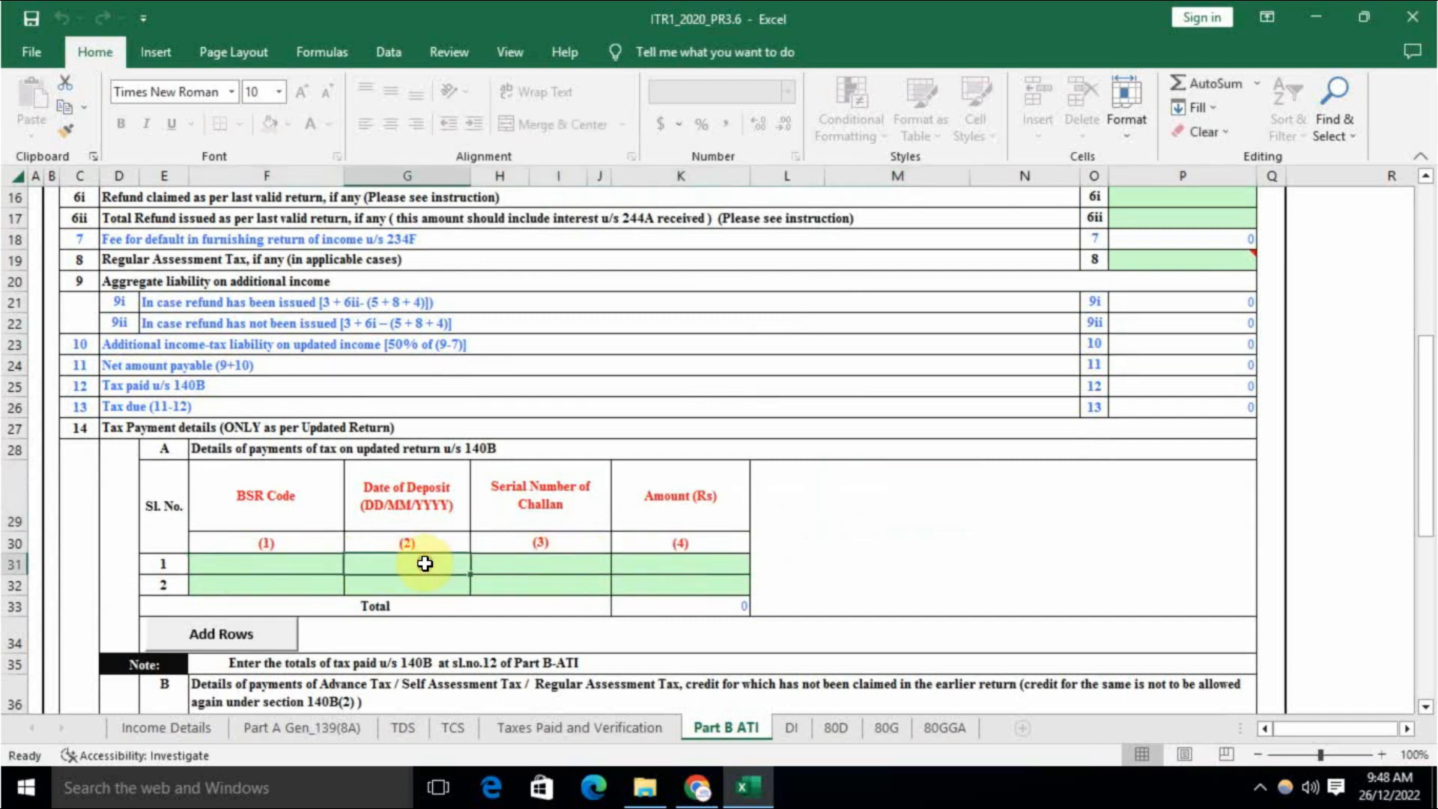
click(570, 566)
click(696, 565)
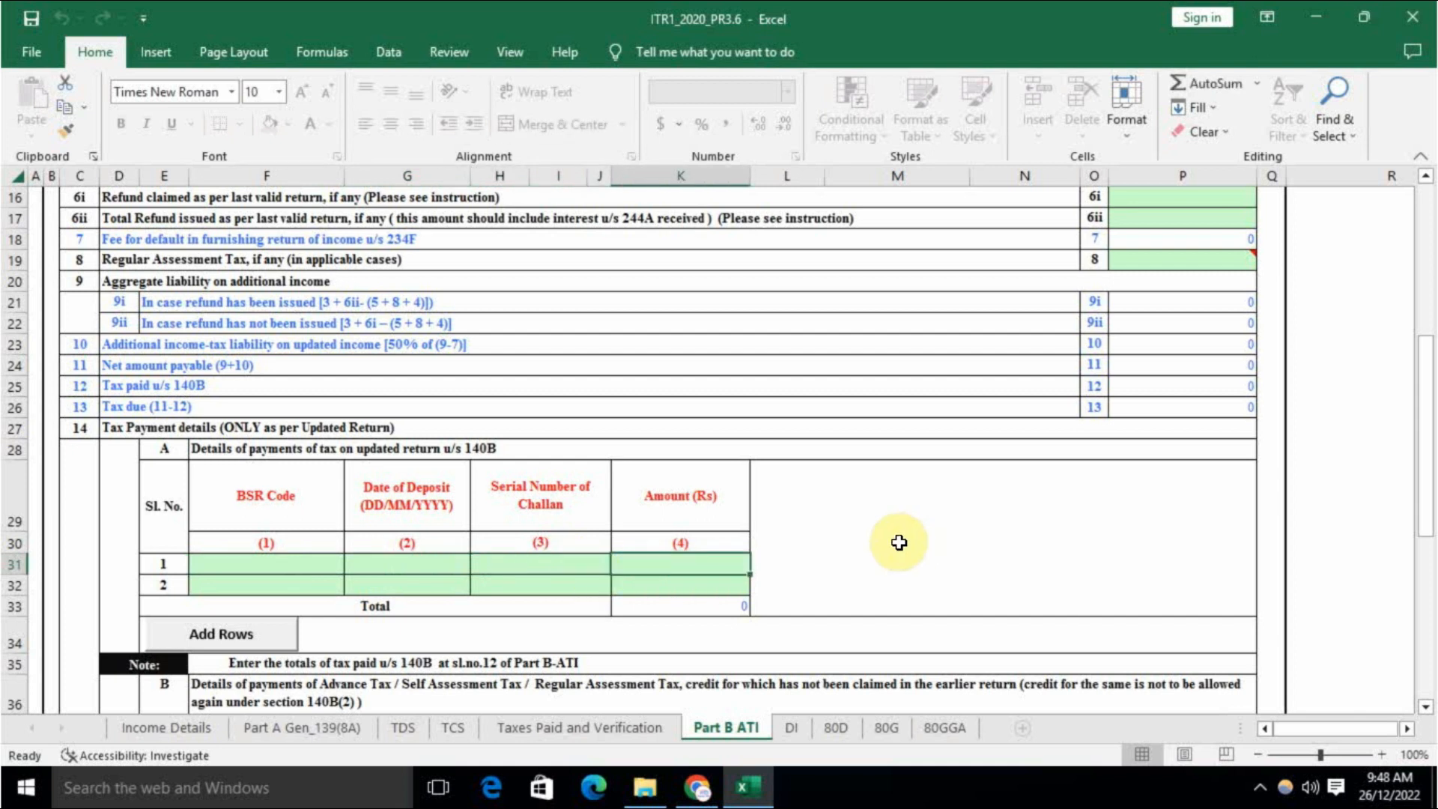
key(ctrl+Page_Down)
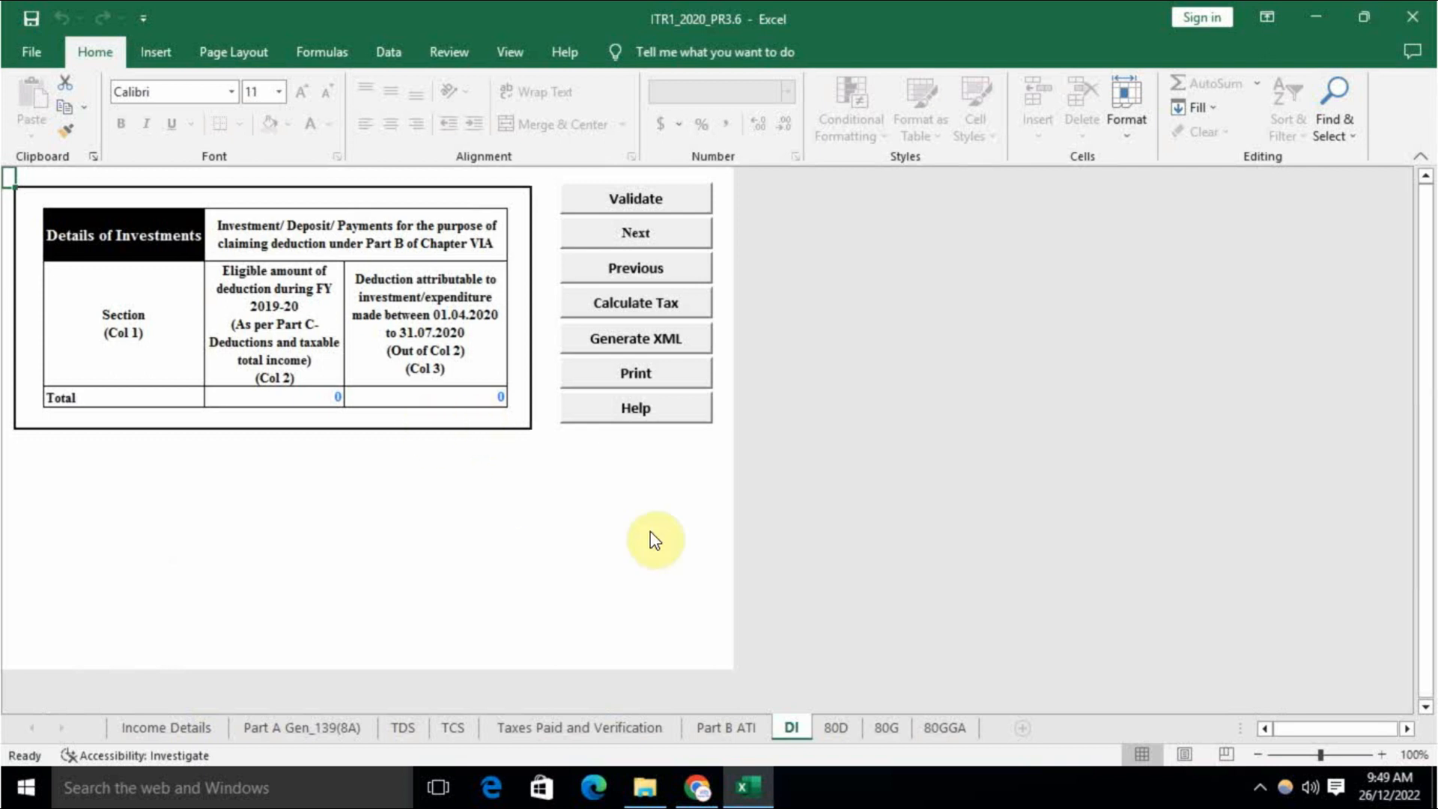
Step: Look through the 80D, 80G and 80GGA schedules, leaving all of them empty
click(837, 727)
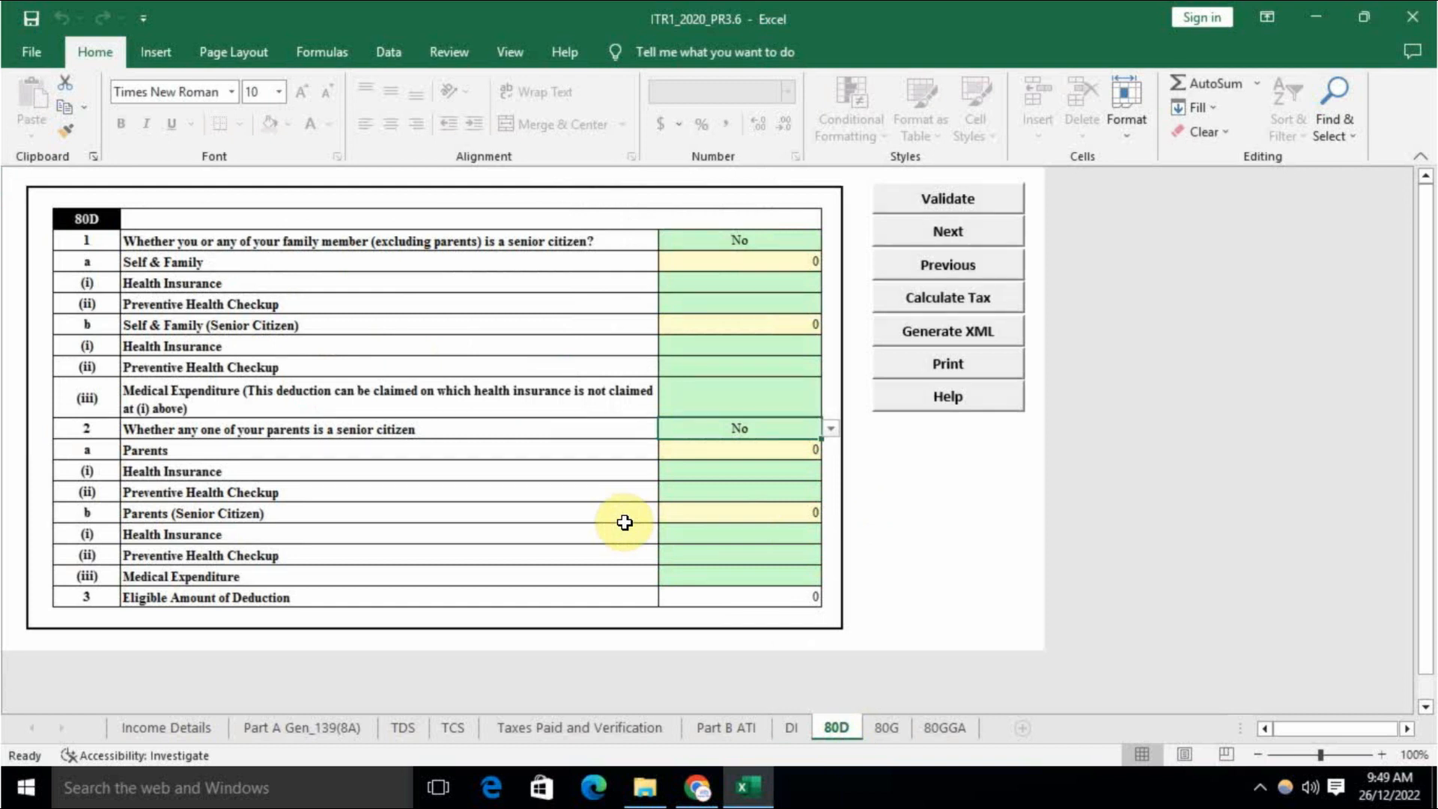
scroll(623, 520, down, 4)
scroll(623, 520, up, 4)
click(888, 723)
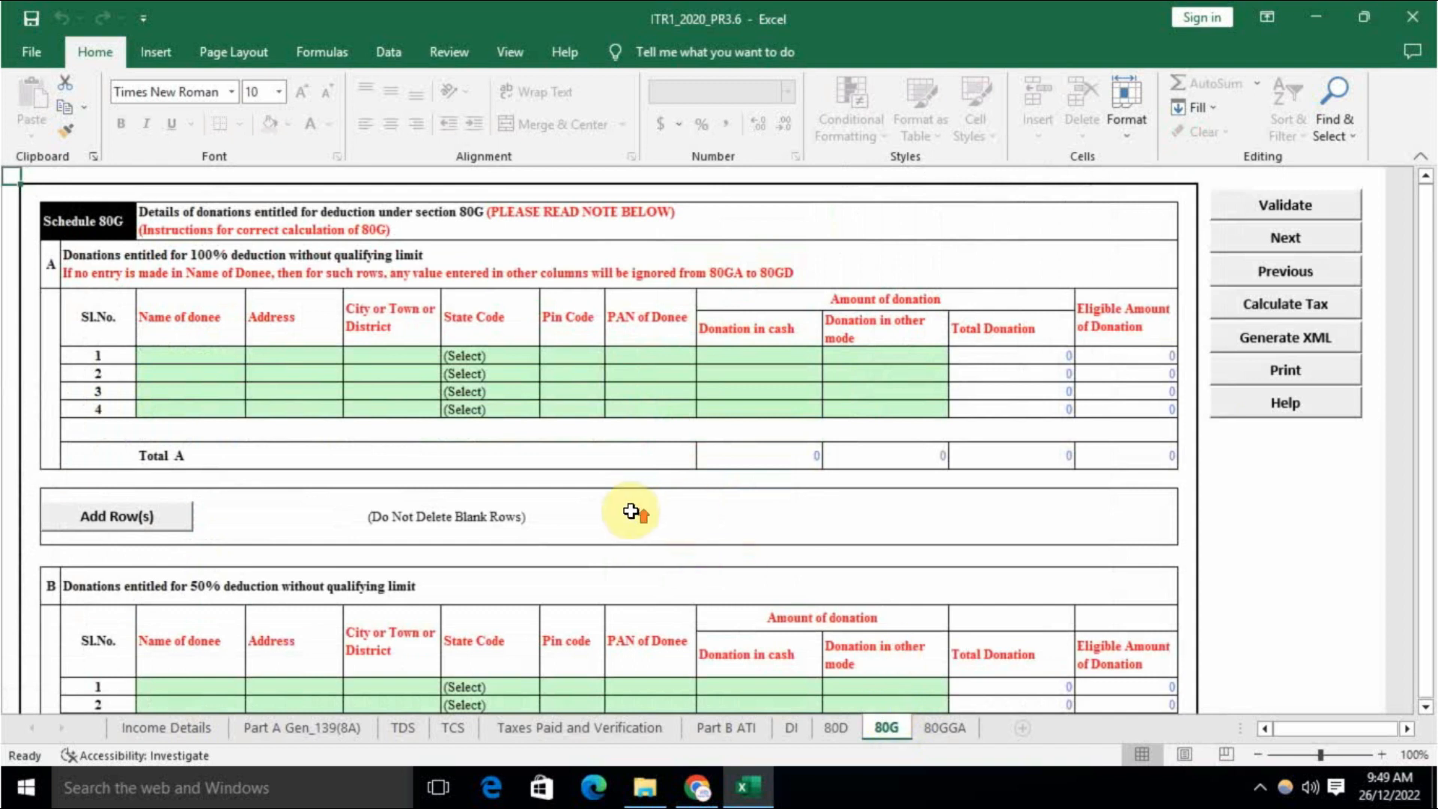
scroll(631, 511, down, 20)
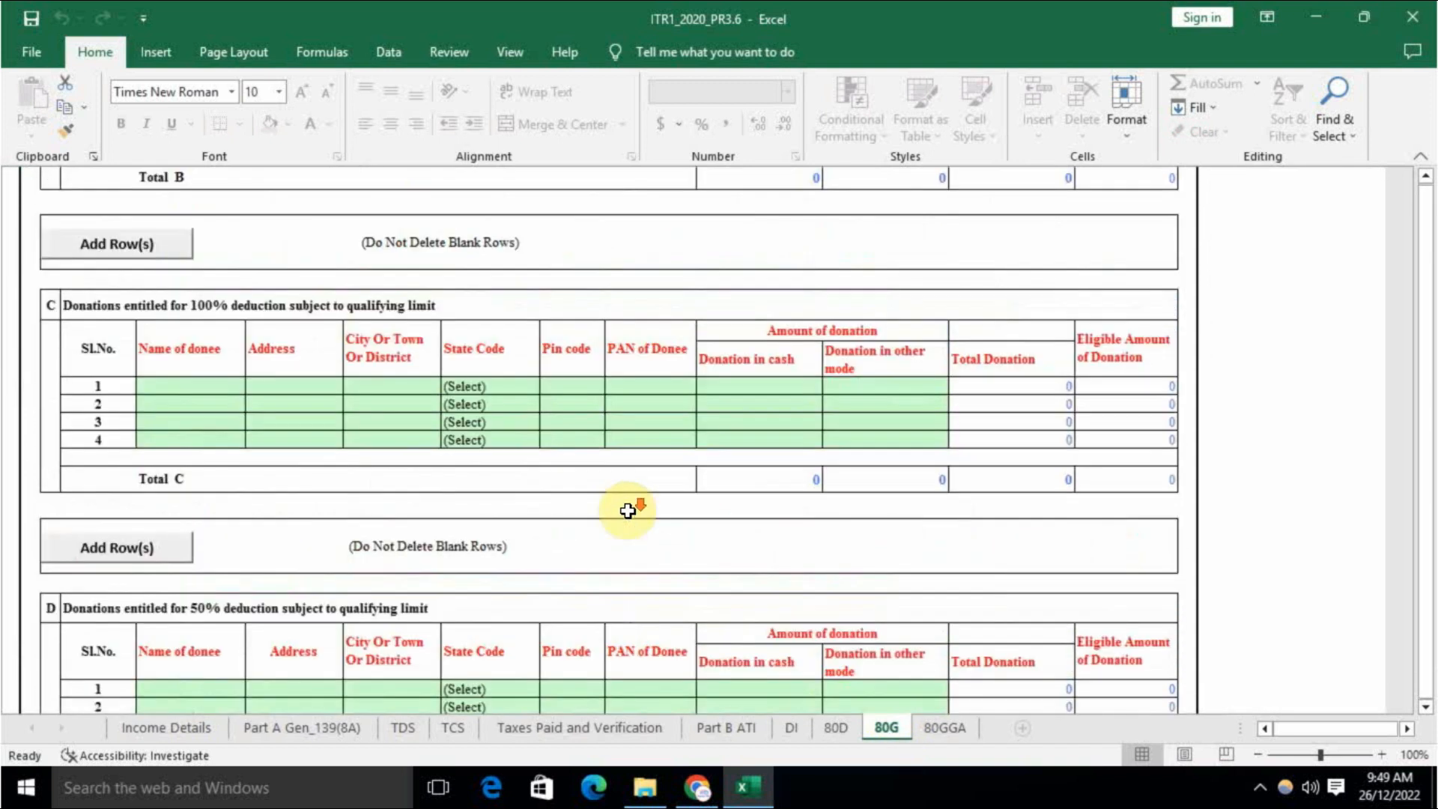
scroll(634, 520, up, 1)
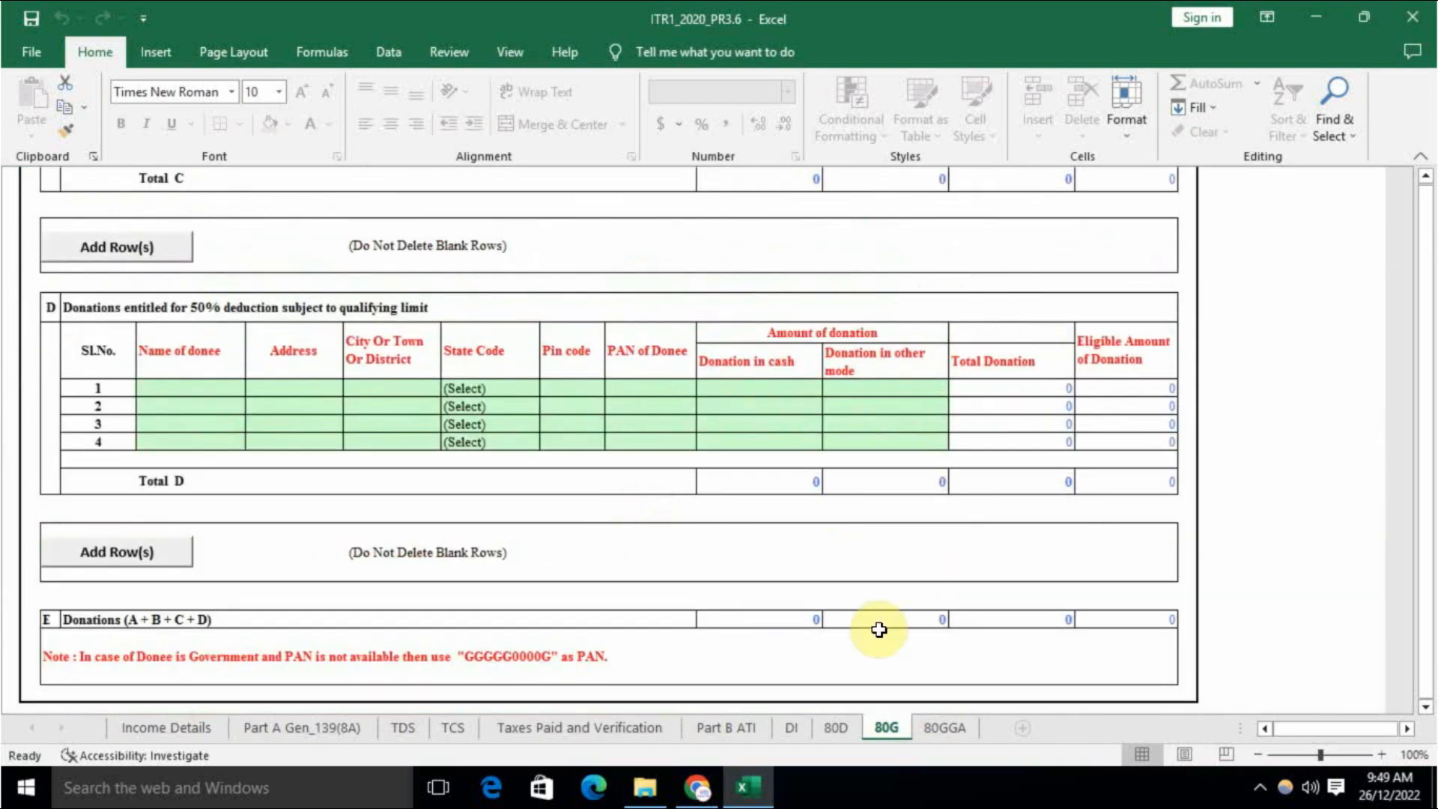
click(942, 726)
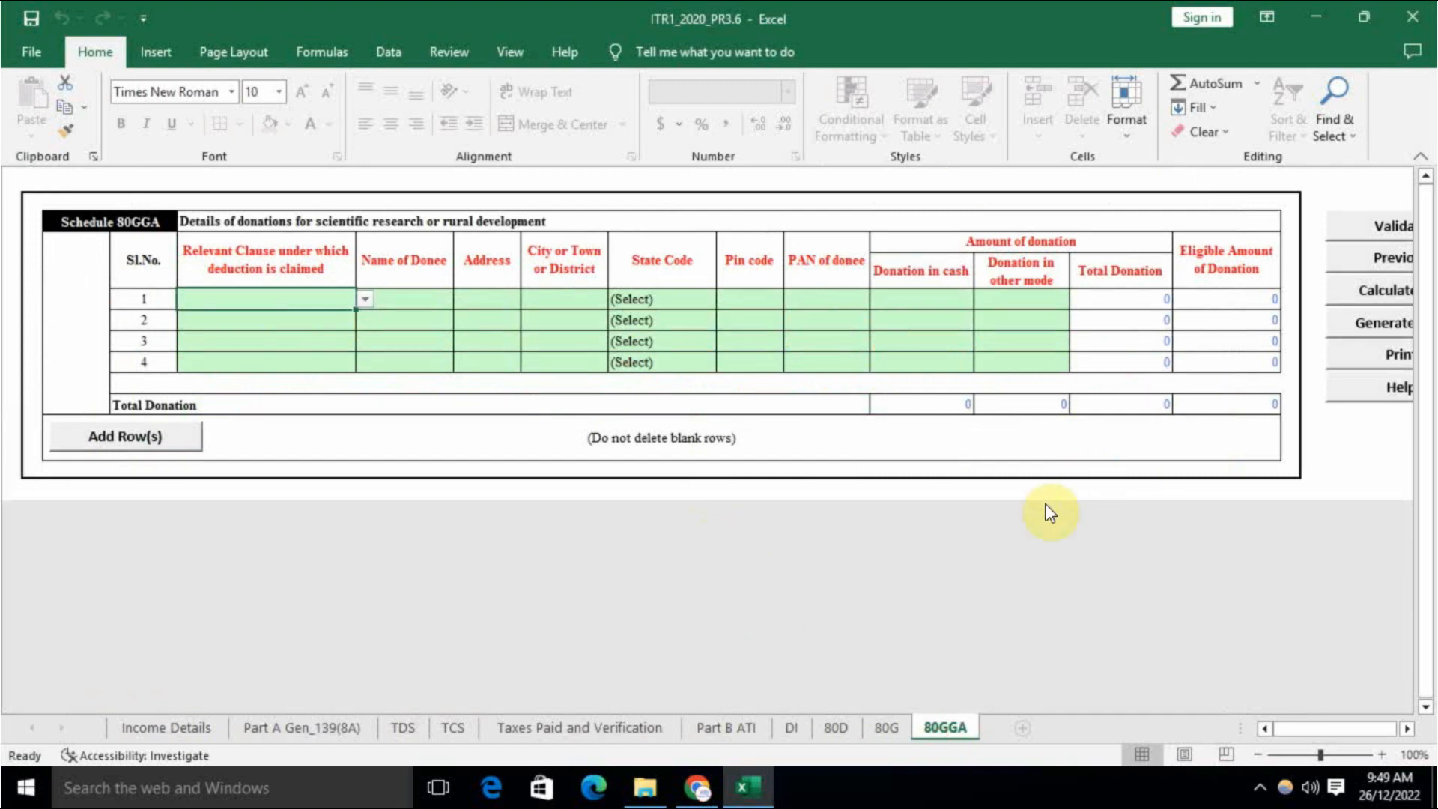
drag(1328, 722, 1299, 731)
drag(1310, 727, 1324, 733)
Step: Run Calculate Tax on Income Details, confirm 1000 payable, and return to Part B ATI
click(180, 729)
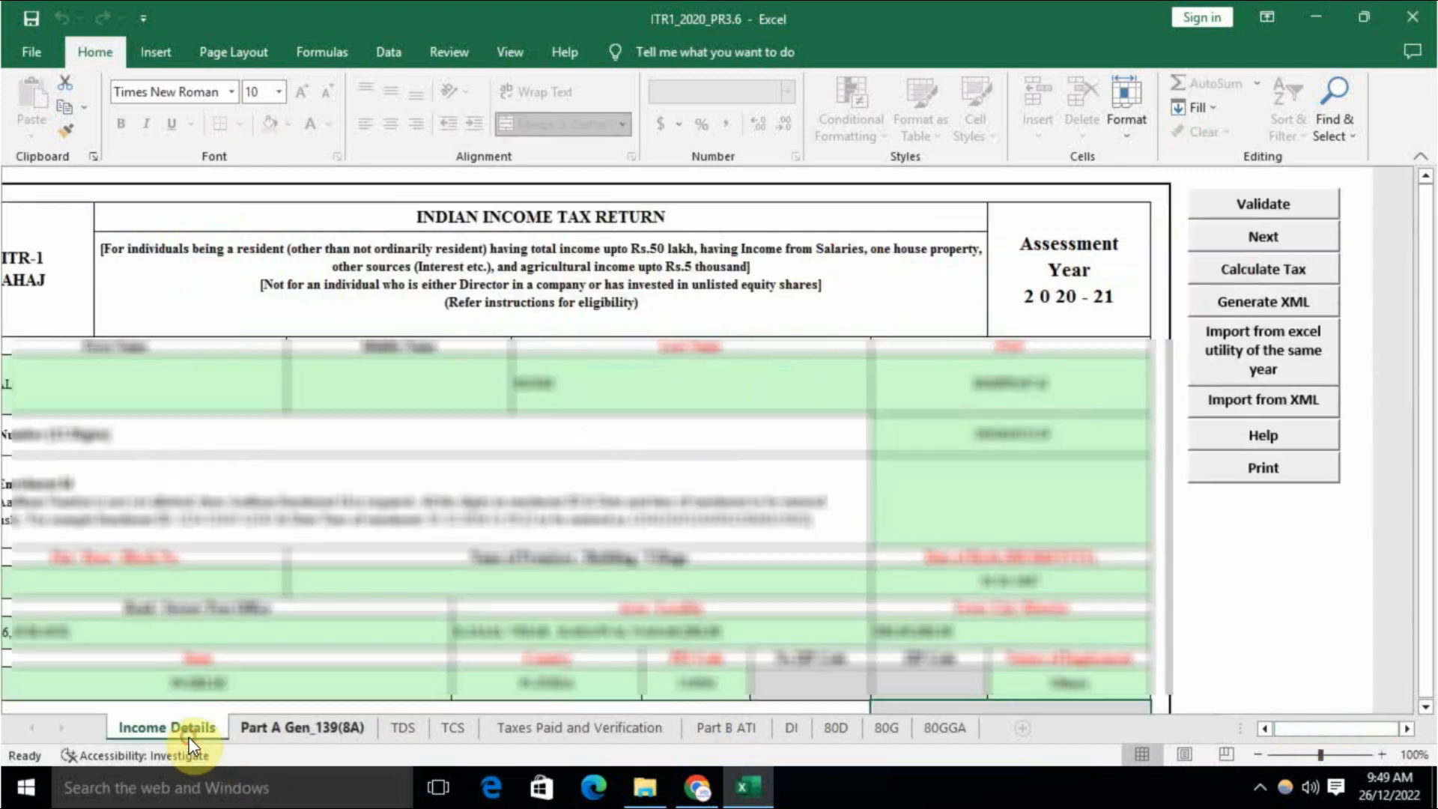
click(1228, 272)
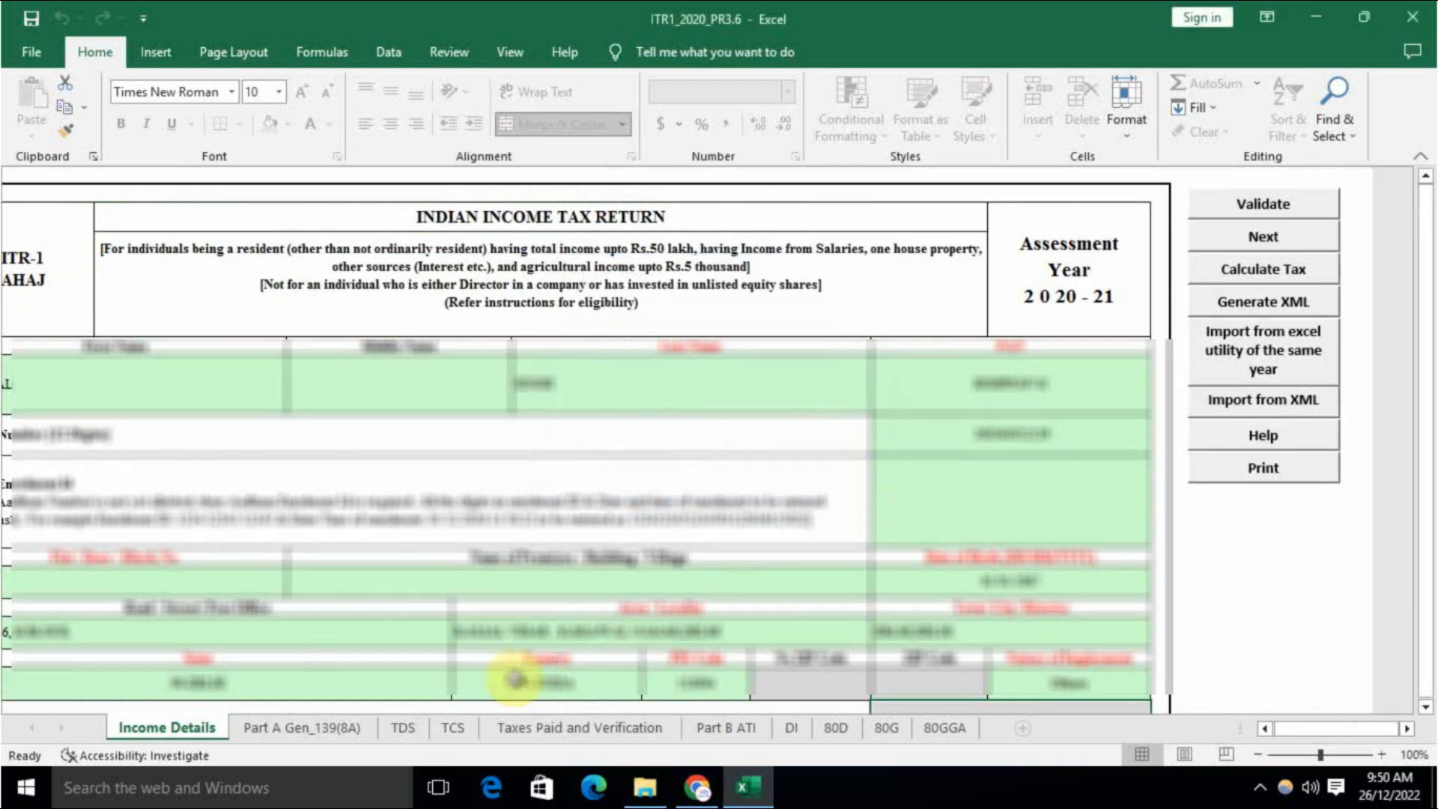
click(561, 729)
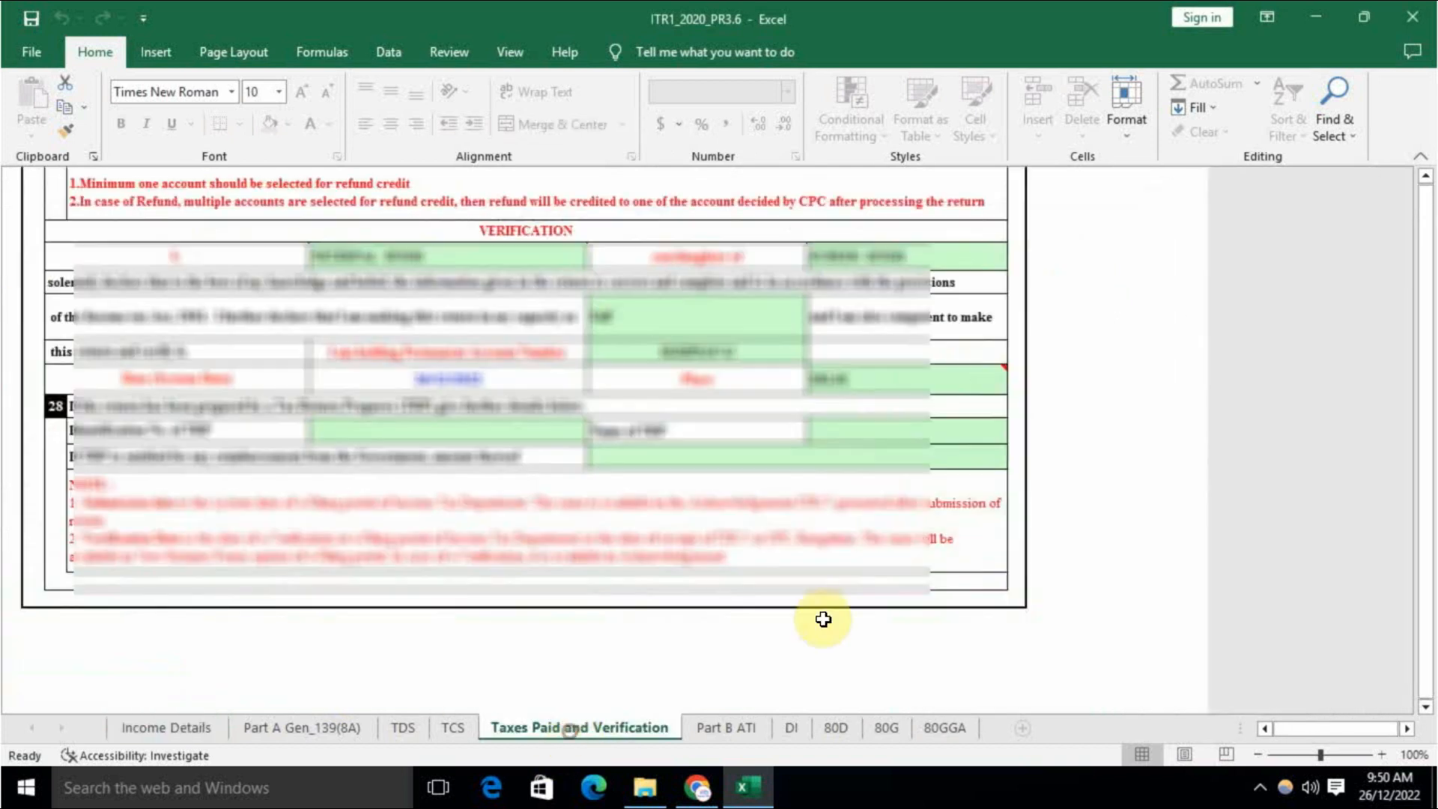
scroll(810, 561, up, 5)
scroll(811, 562, up, 2)
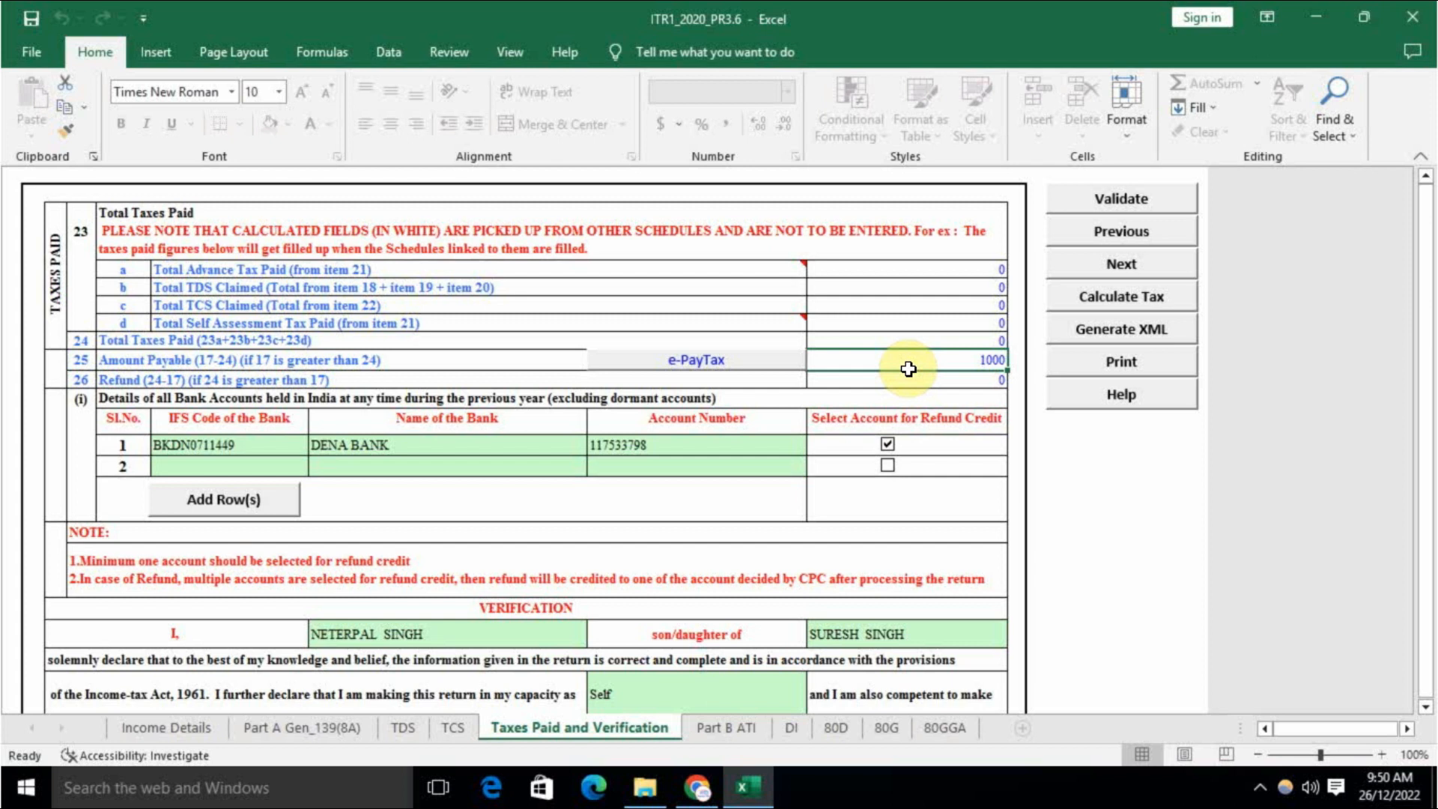
click(730, 727)
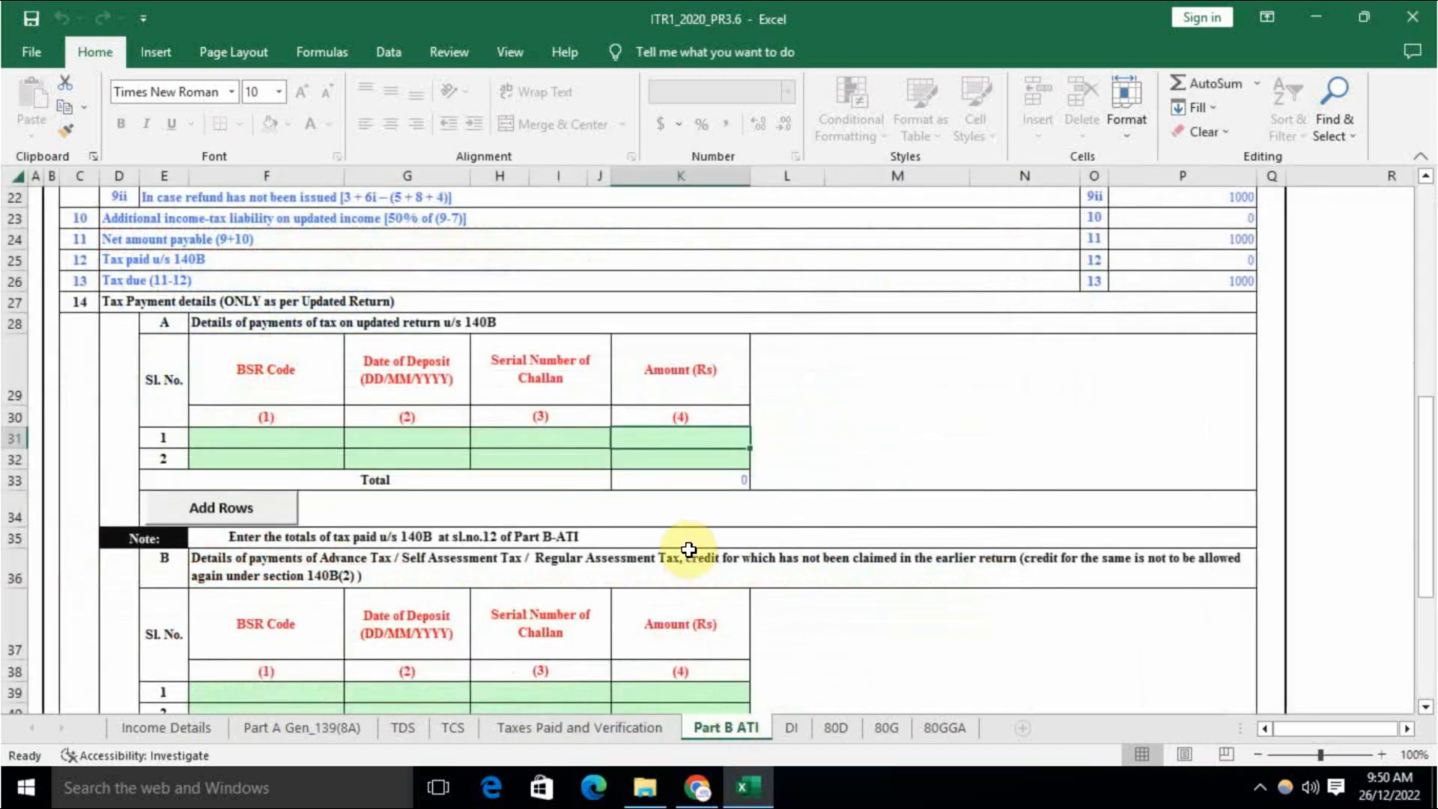
Step: Enter amount 1000 and the challan serial number in the first 140B payment row
scroll(980, 445, up, 2)
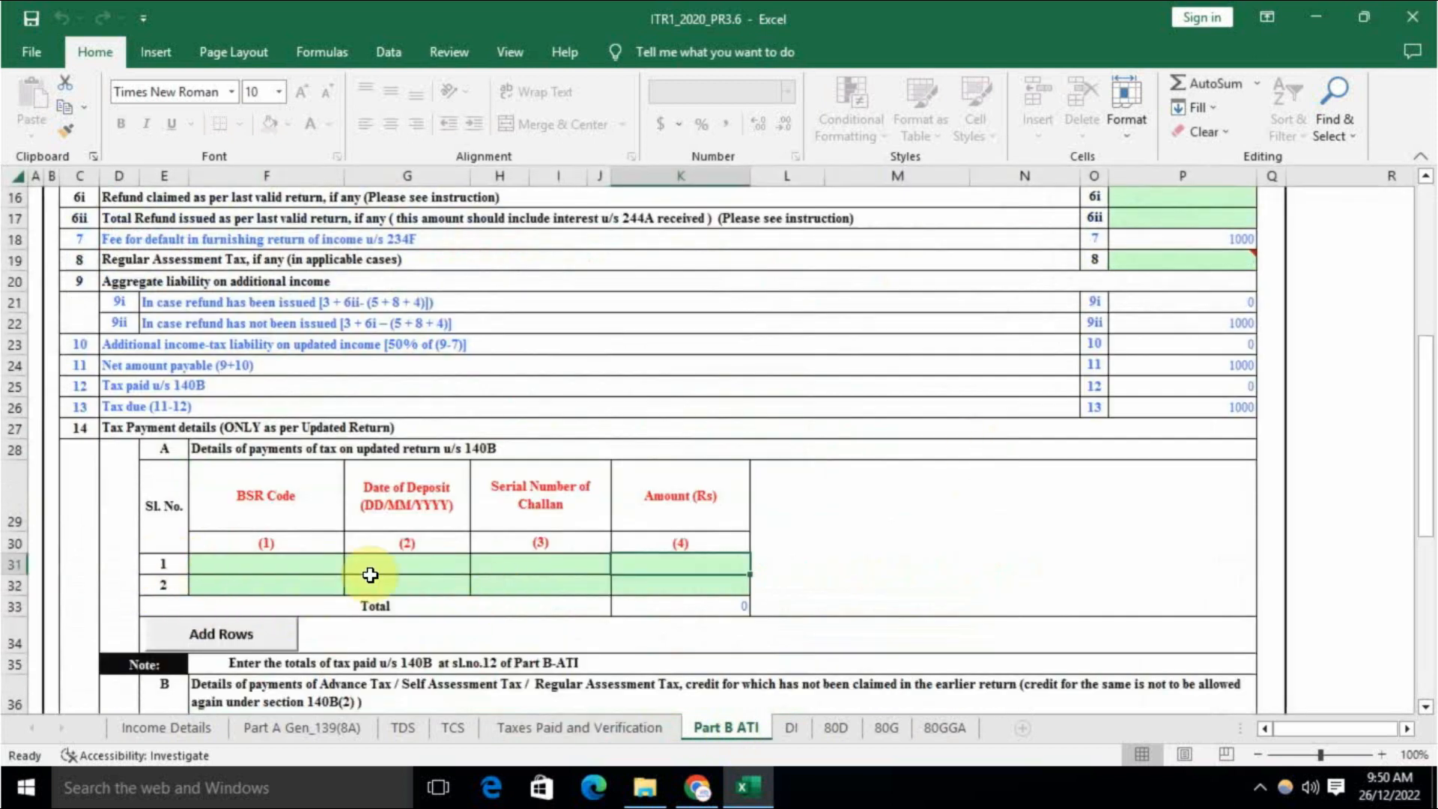
scroll(764, 579, up, 3)
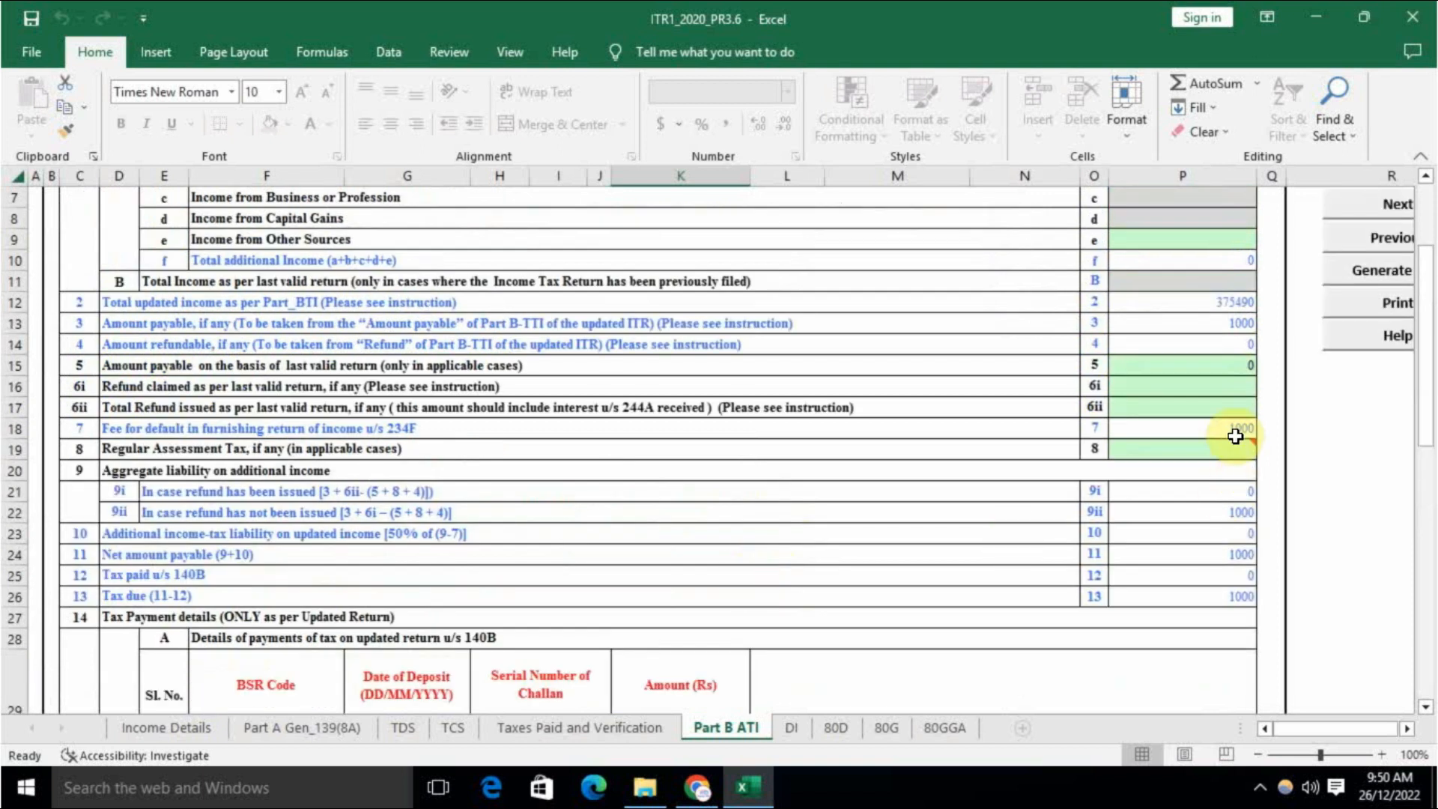
scroll(793, 677, down, 2)
click(286, 632)
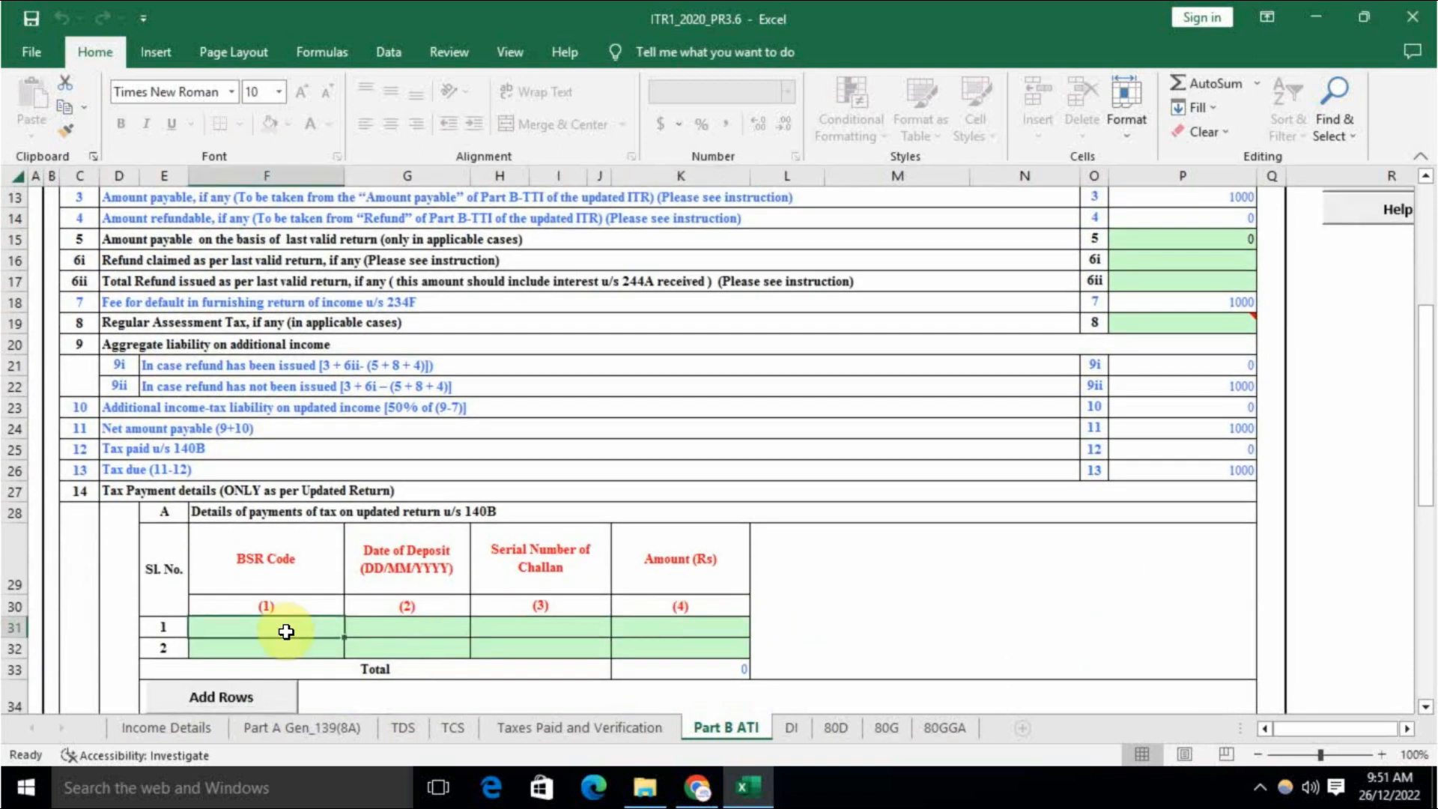
key(Tab)
key(Tab)
key(Tab)
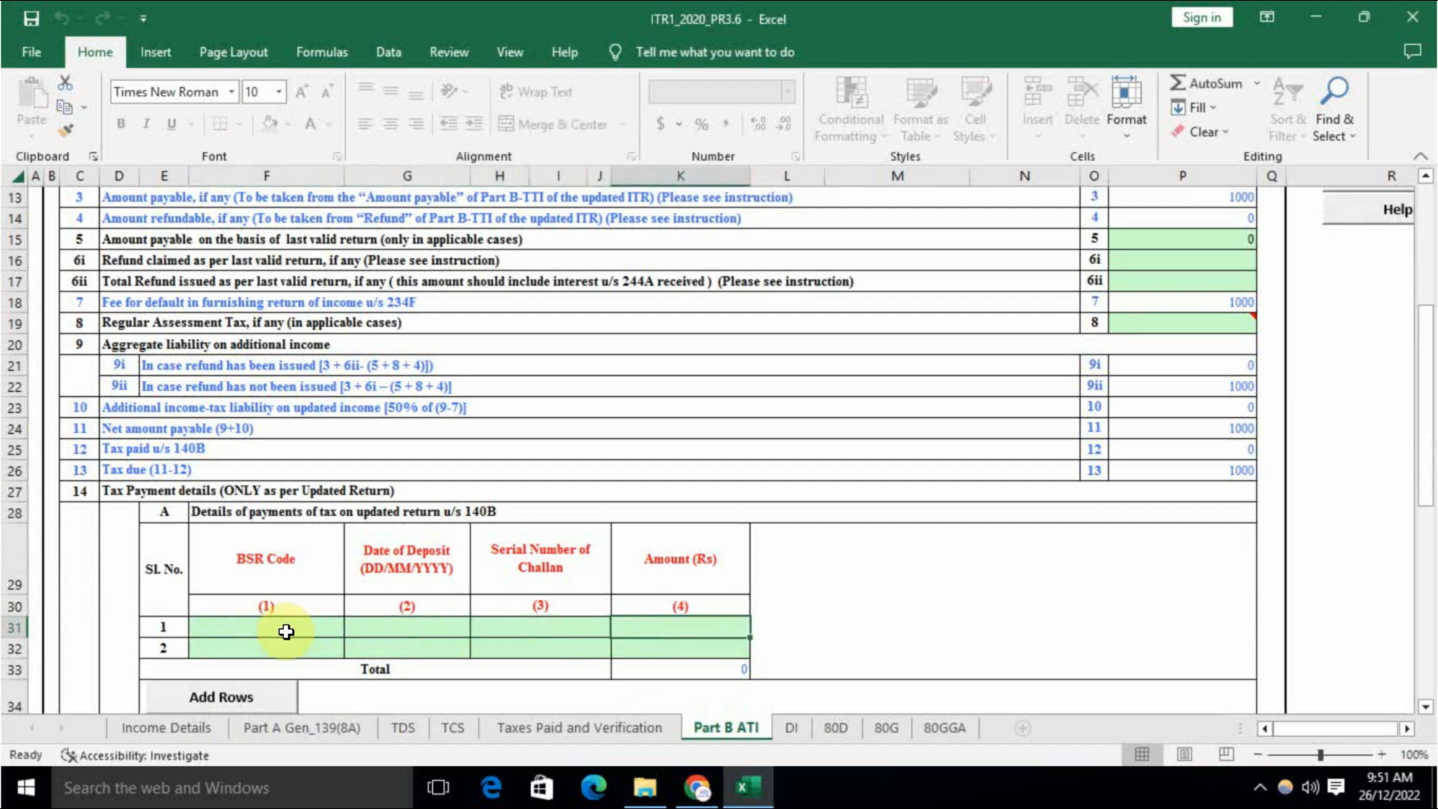
key(Left)
key(Left)
key(Left)
key(Right)
key(Right)
key(Right)
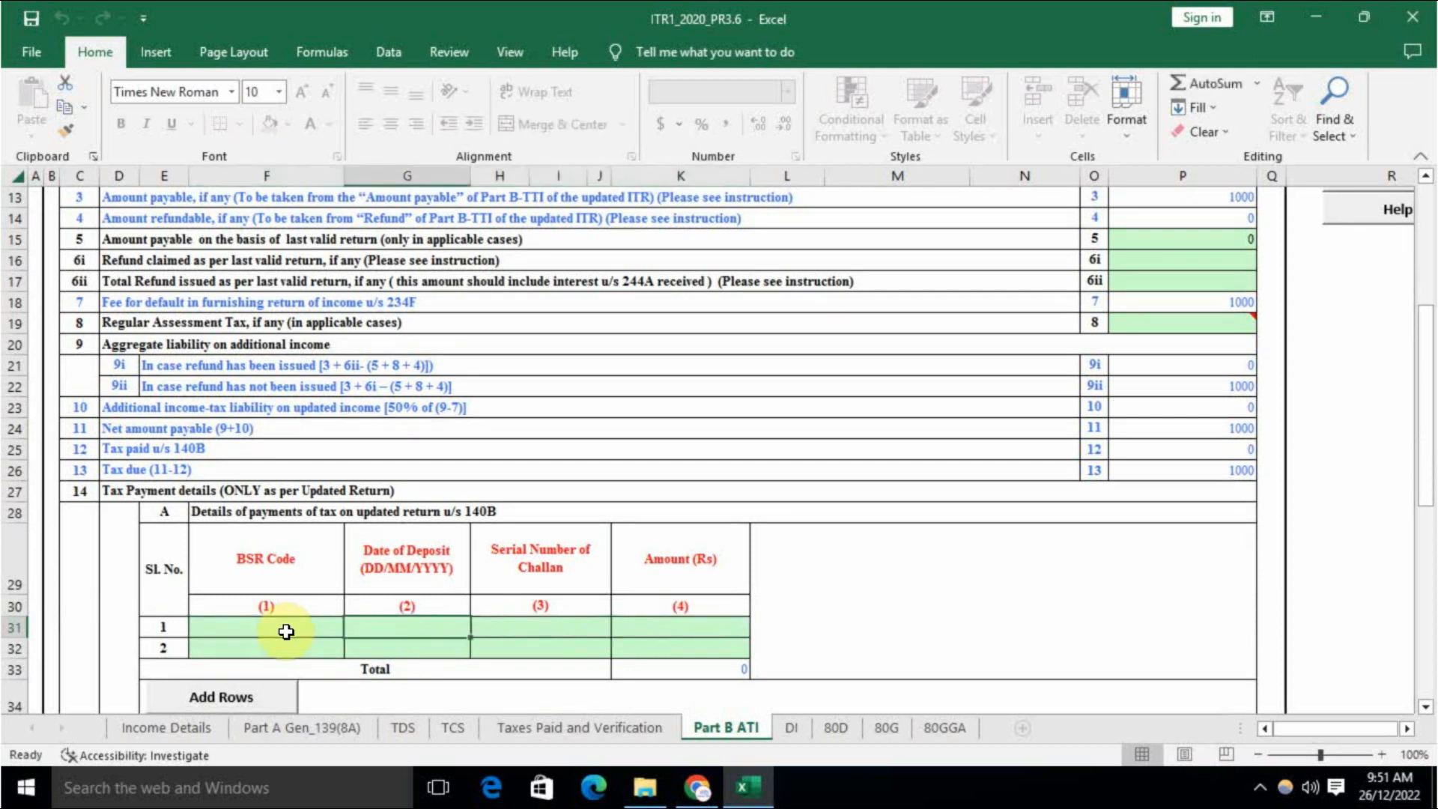
text(1000)
key(Left)
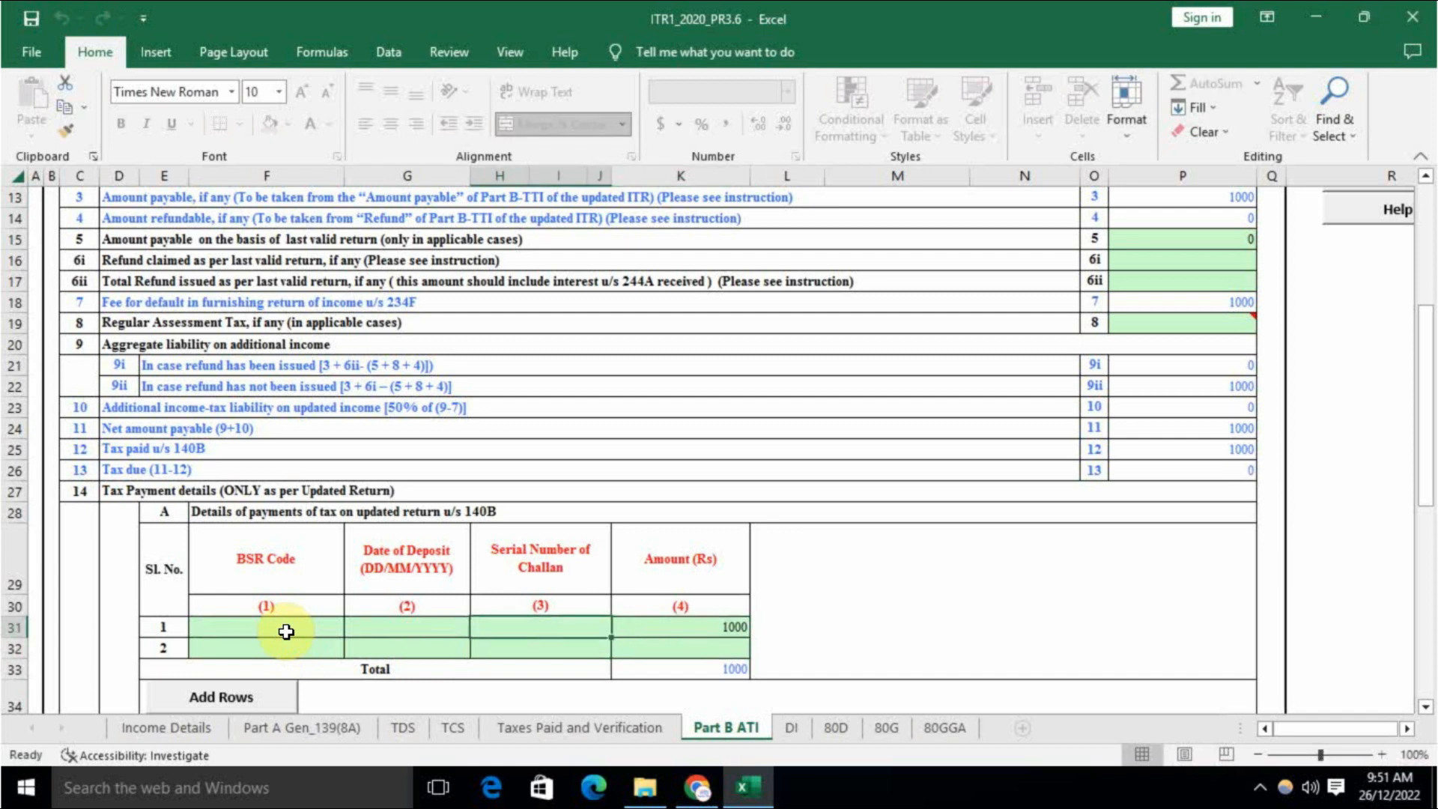
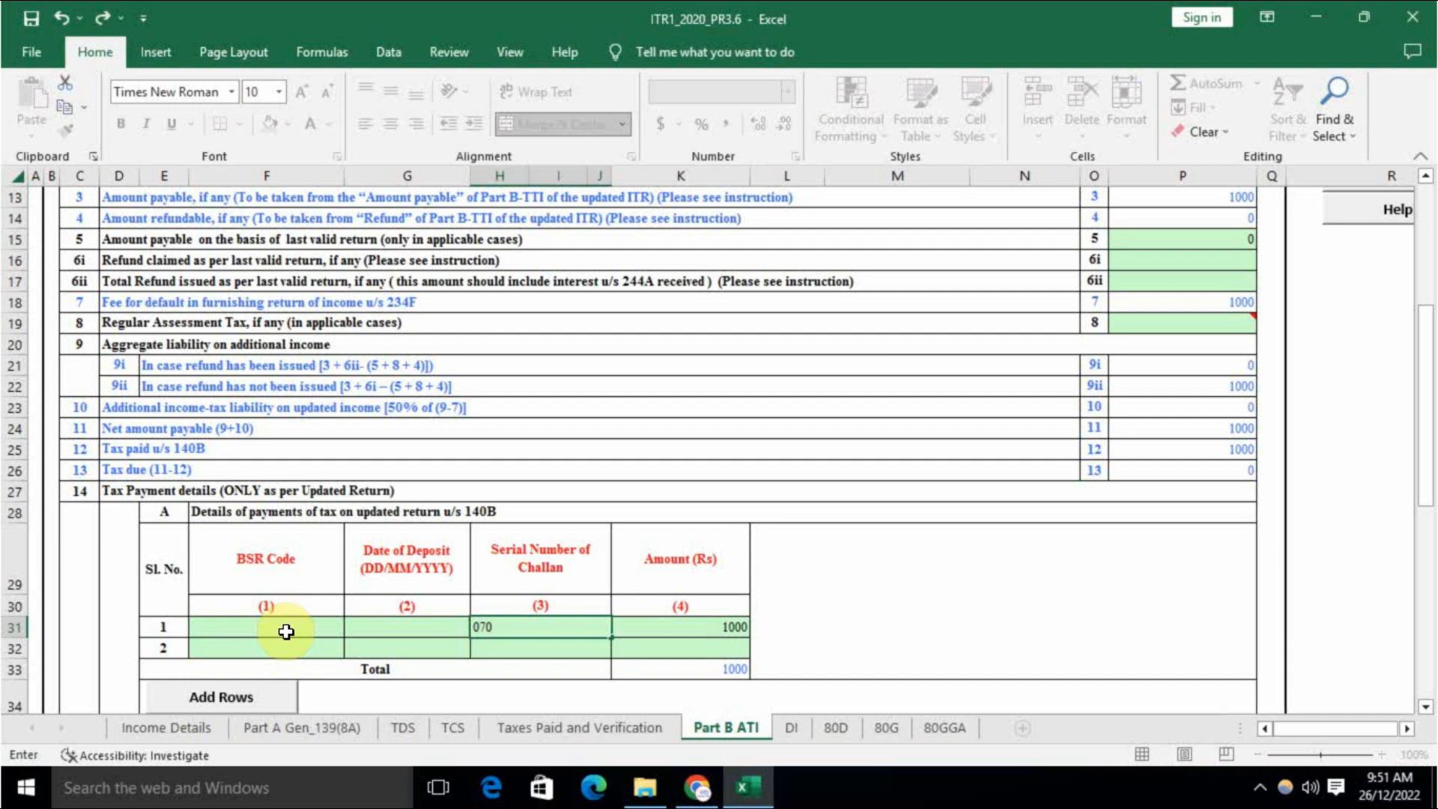
key(Left)
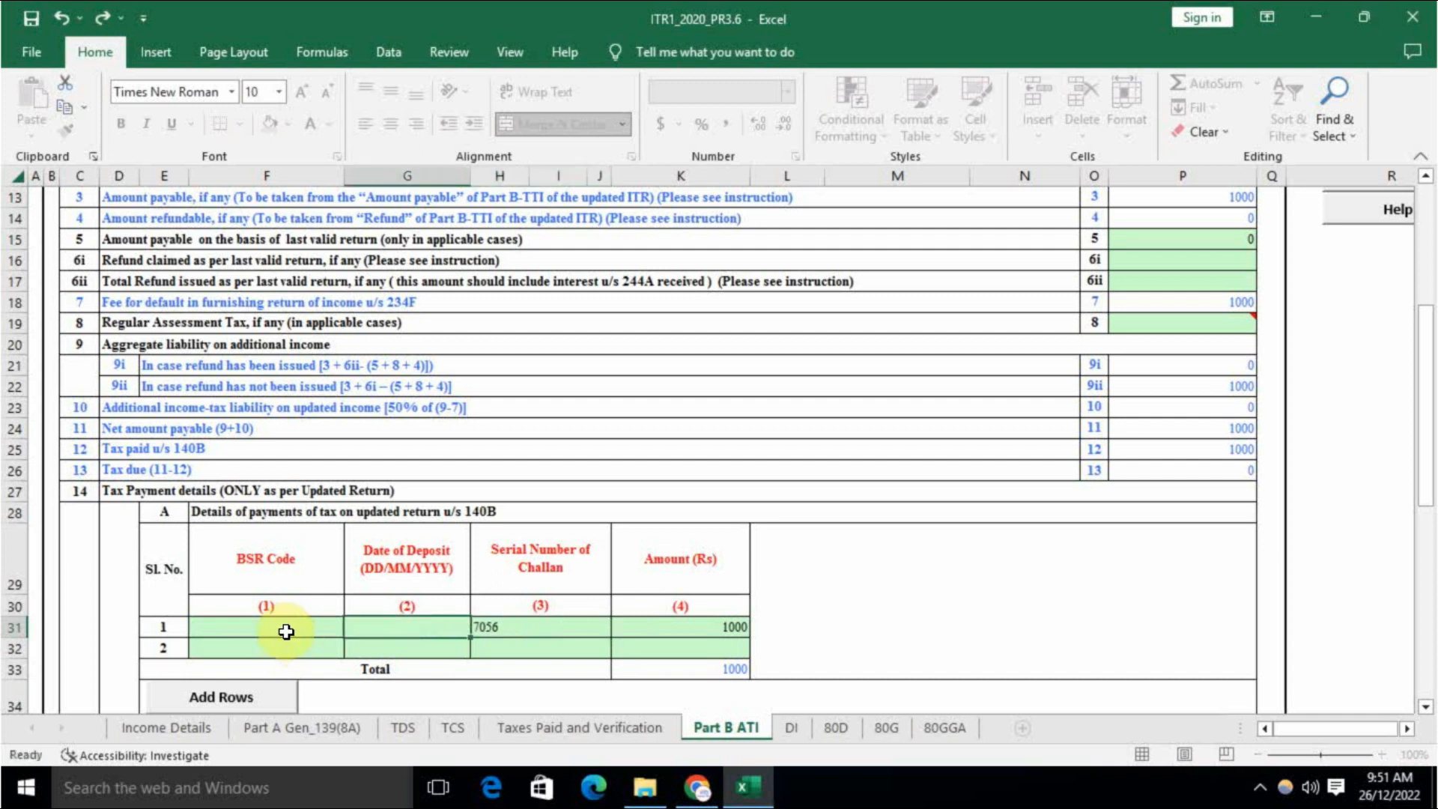
Step: Add deposit date 26-12-2022 and BSR code 6390009 to that payment row
text(26-12-202)
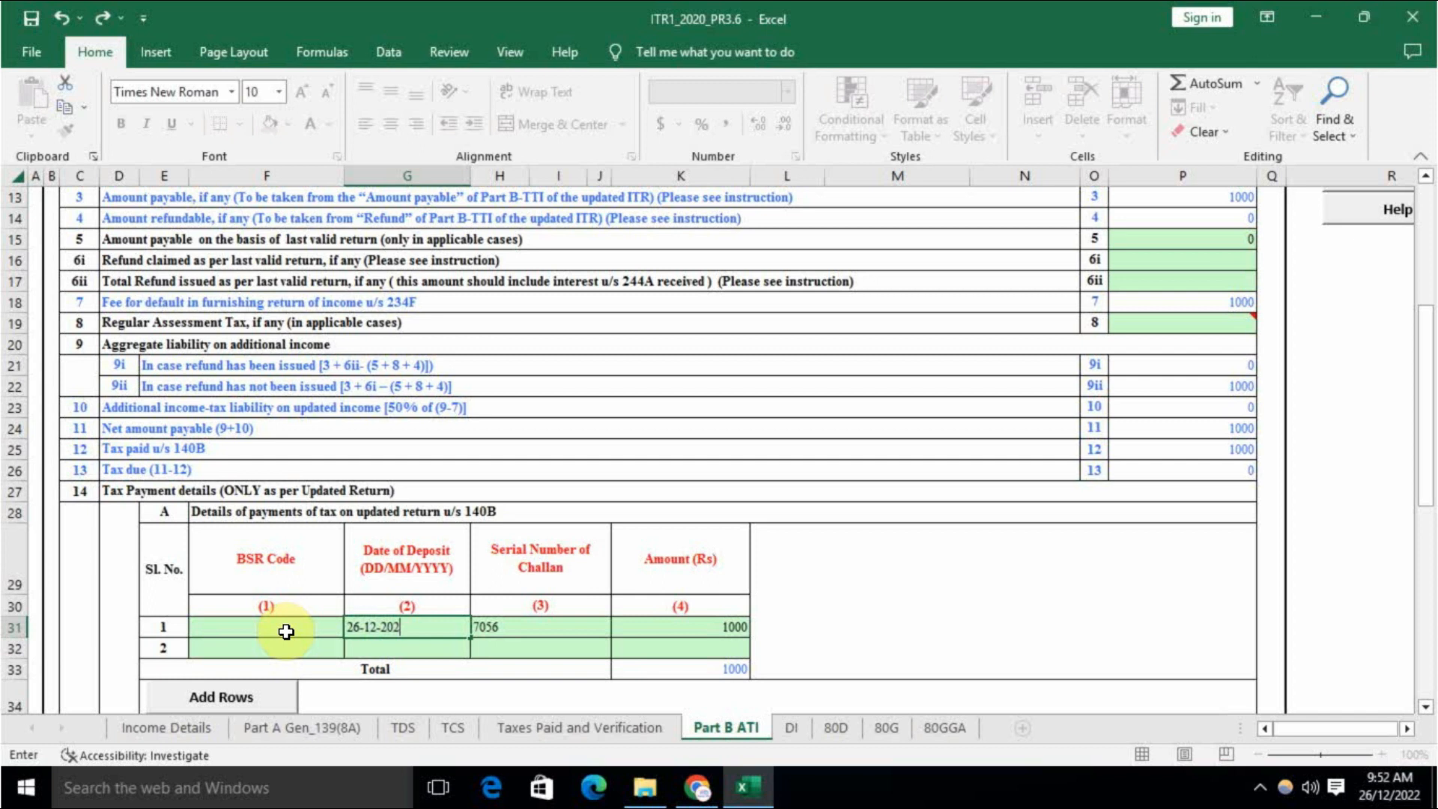
click(286, 631)
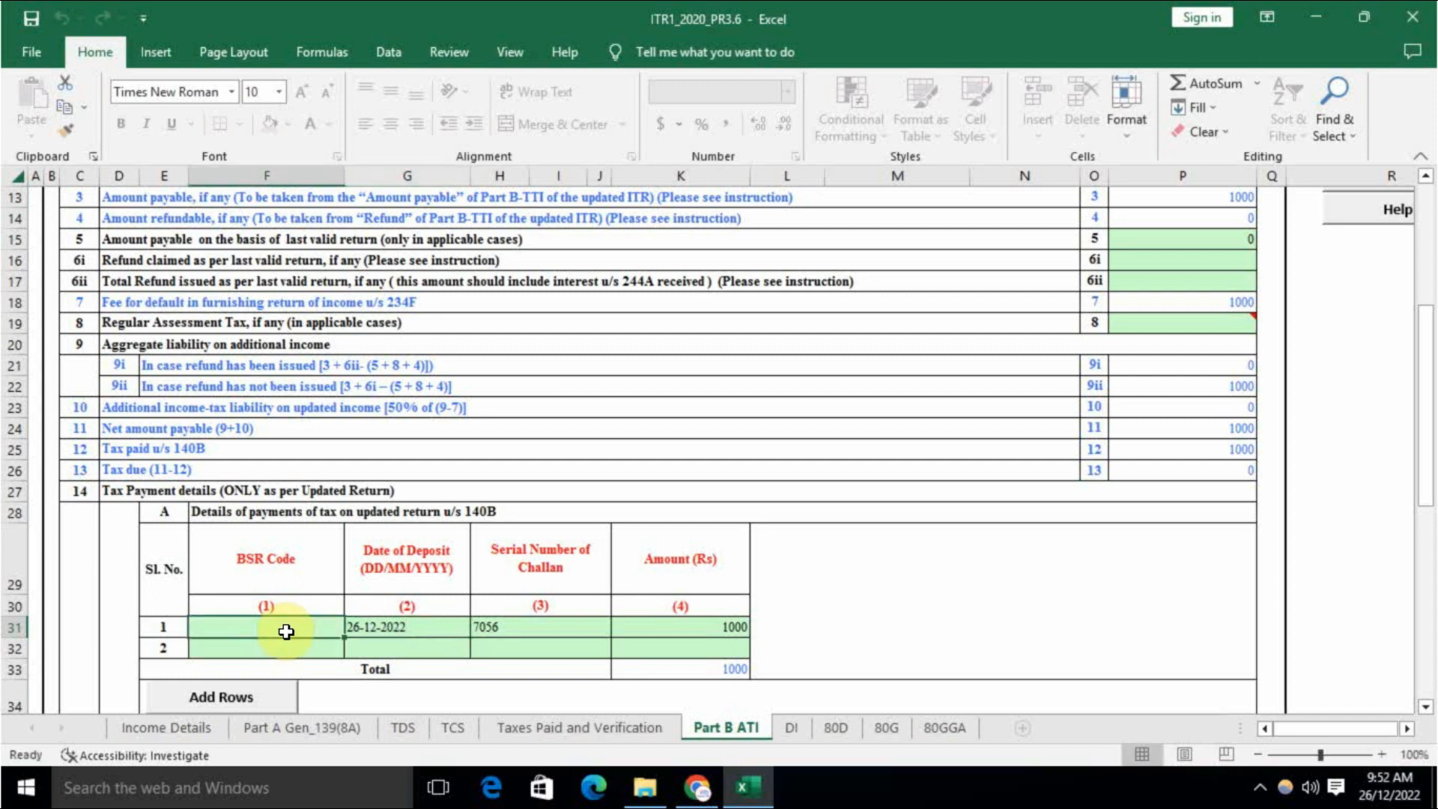
text(6390009)
key(Tab)
key(Tab)
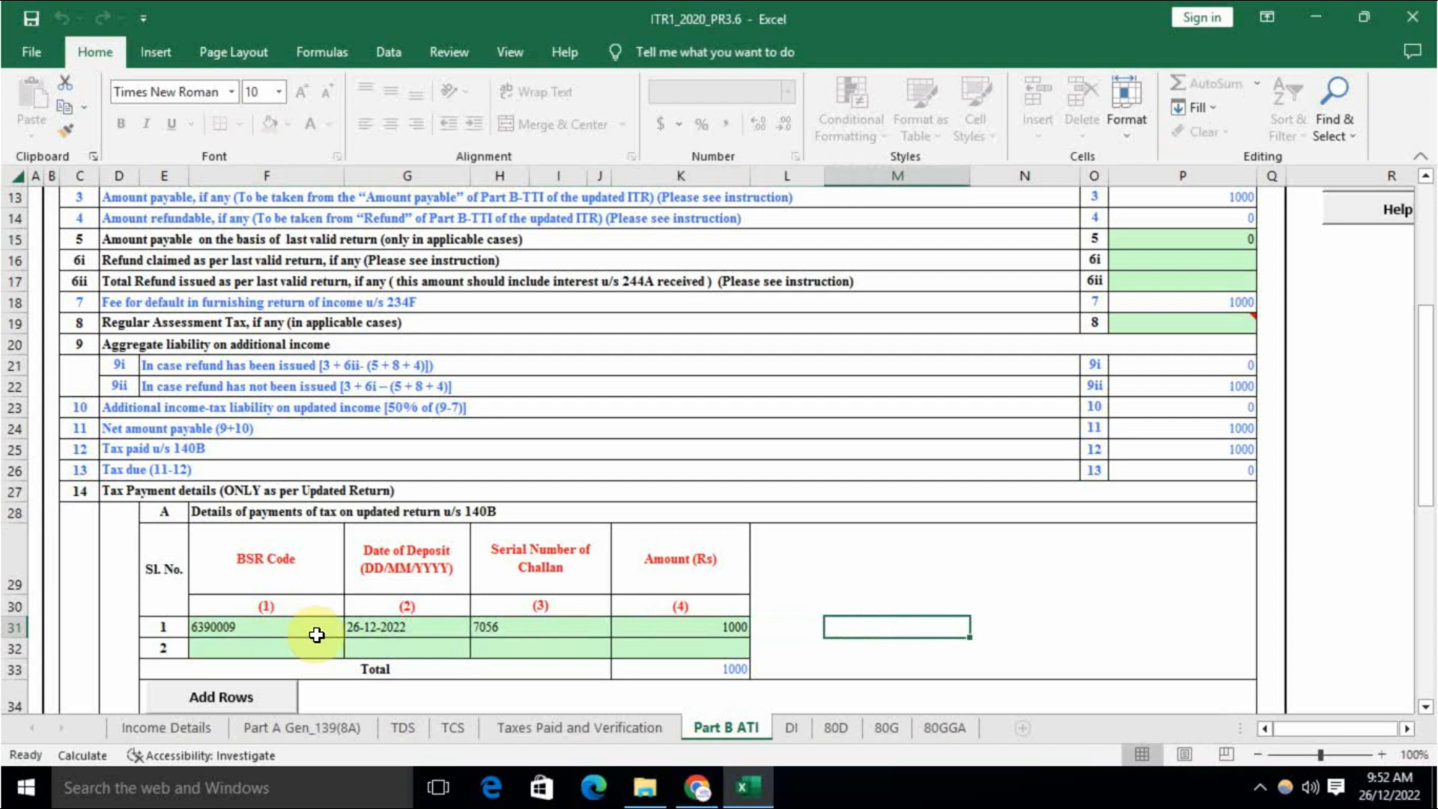
scroll(952, 534, up, 4)
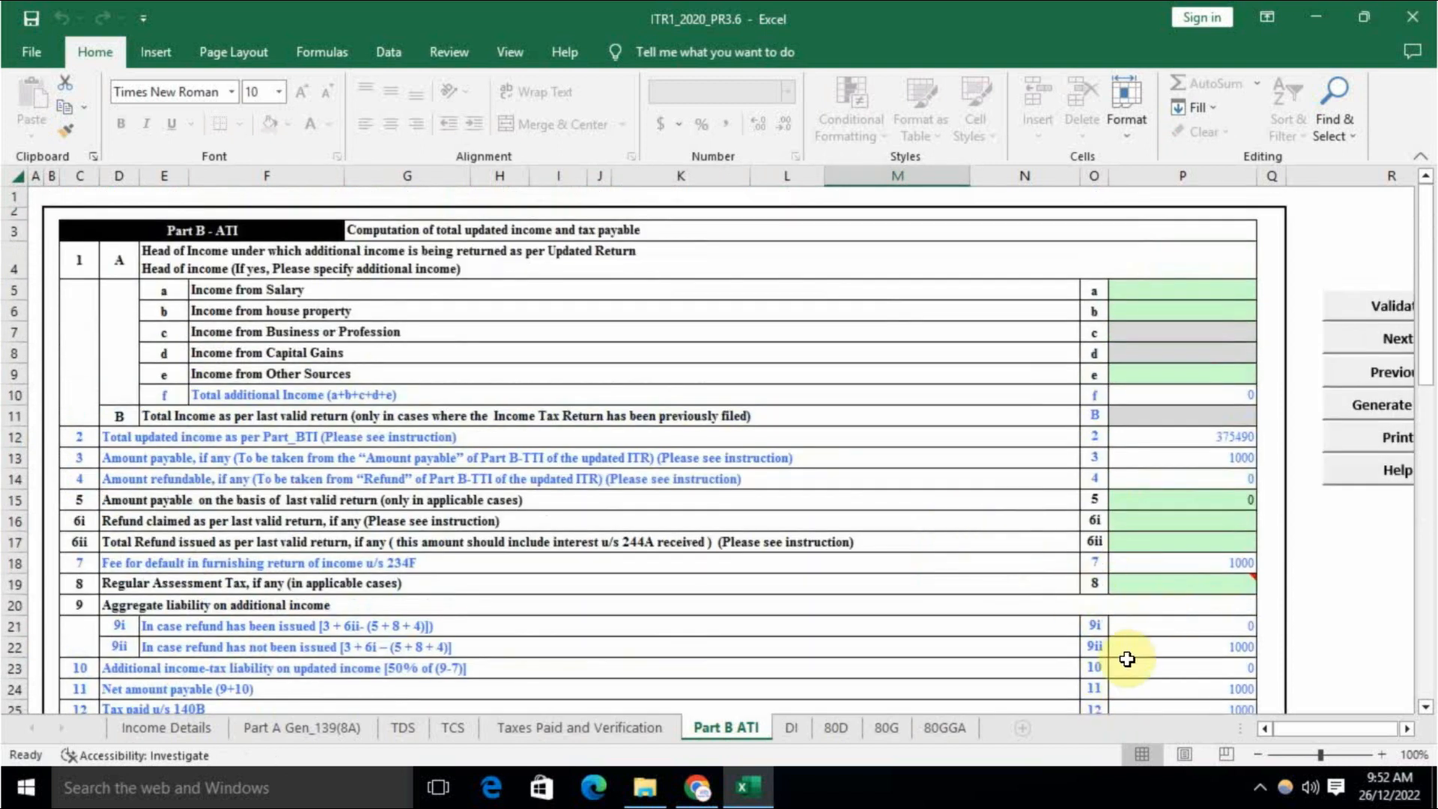
Step: Validate Part B ATI, rerun the tax calculation on Income Details, and return to Part B ATI
click(1393, 307)
click(771, 464)
click(166, 727)
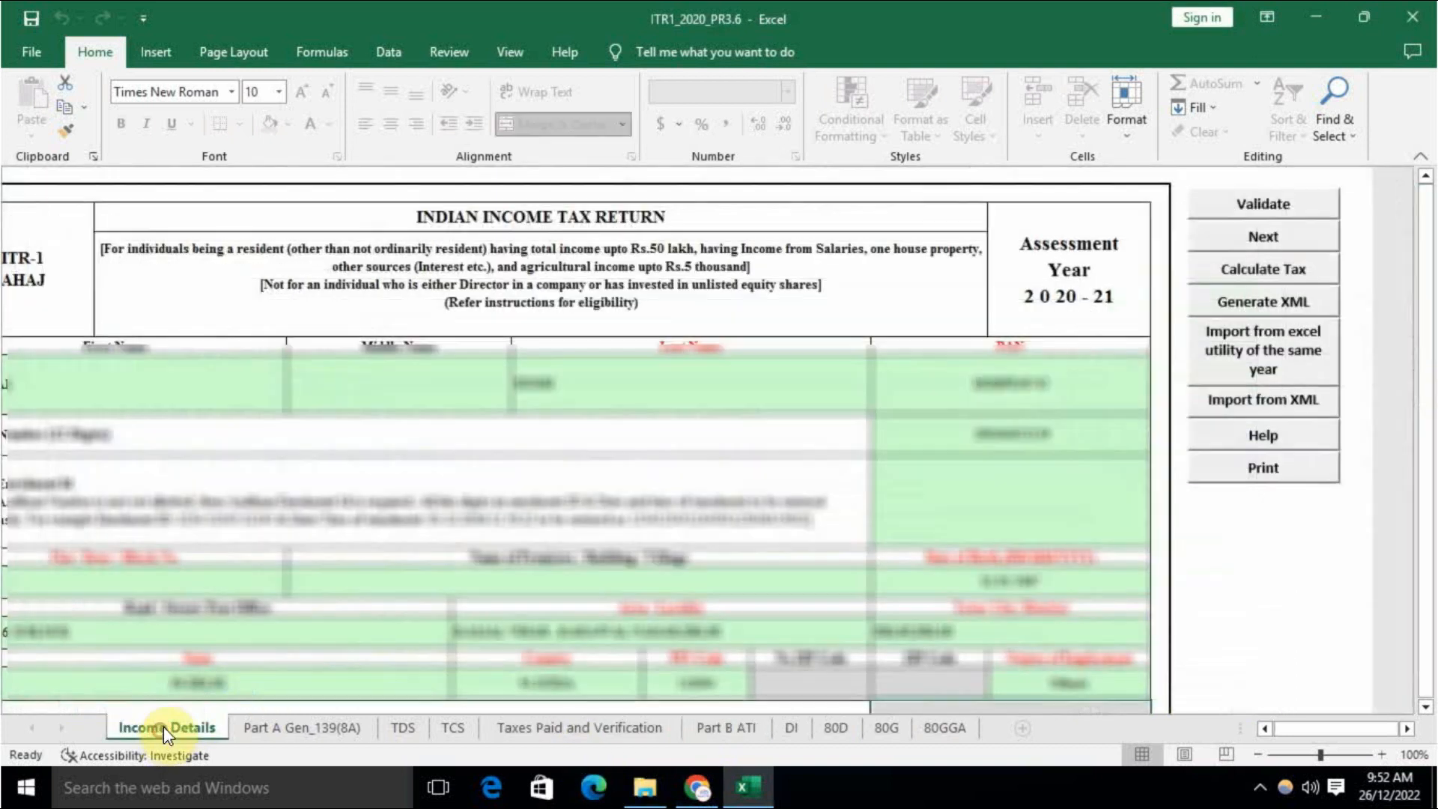
click(1289, 273)
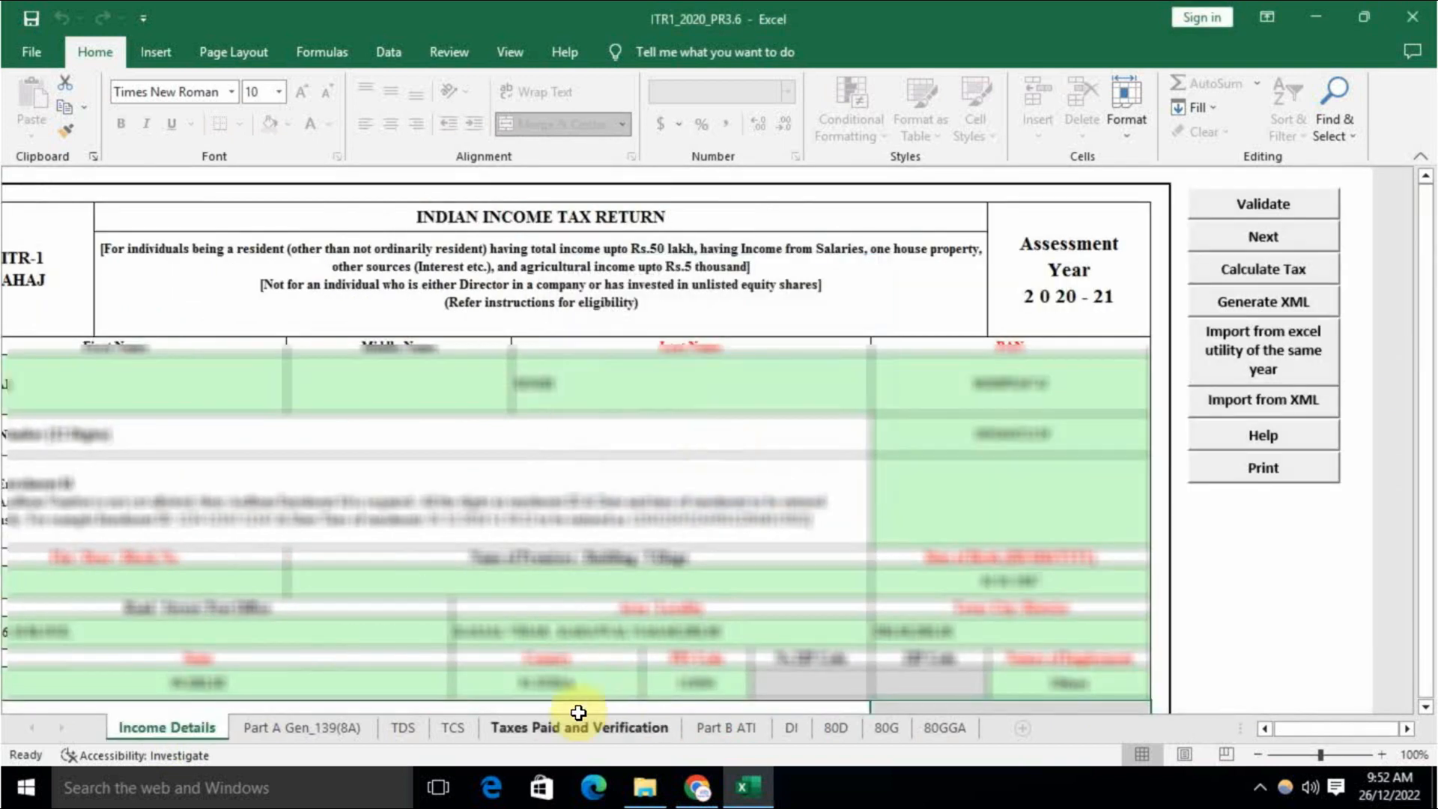
click(592, 726)
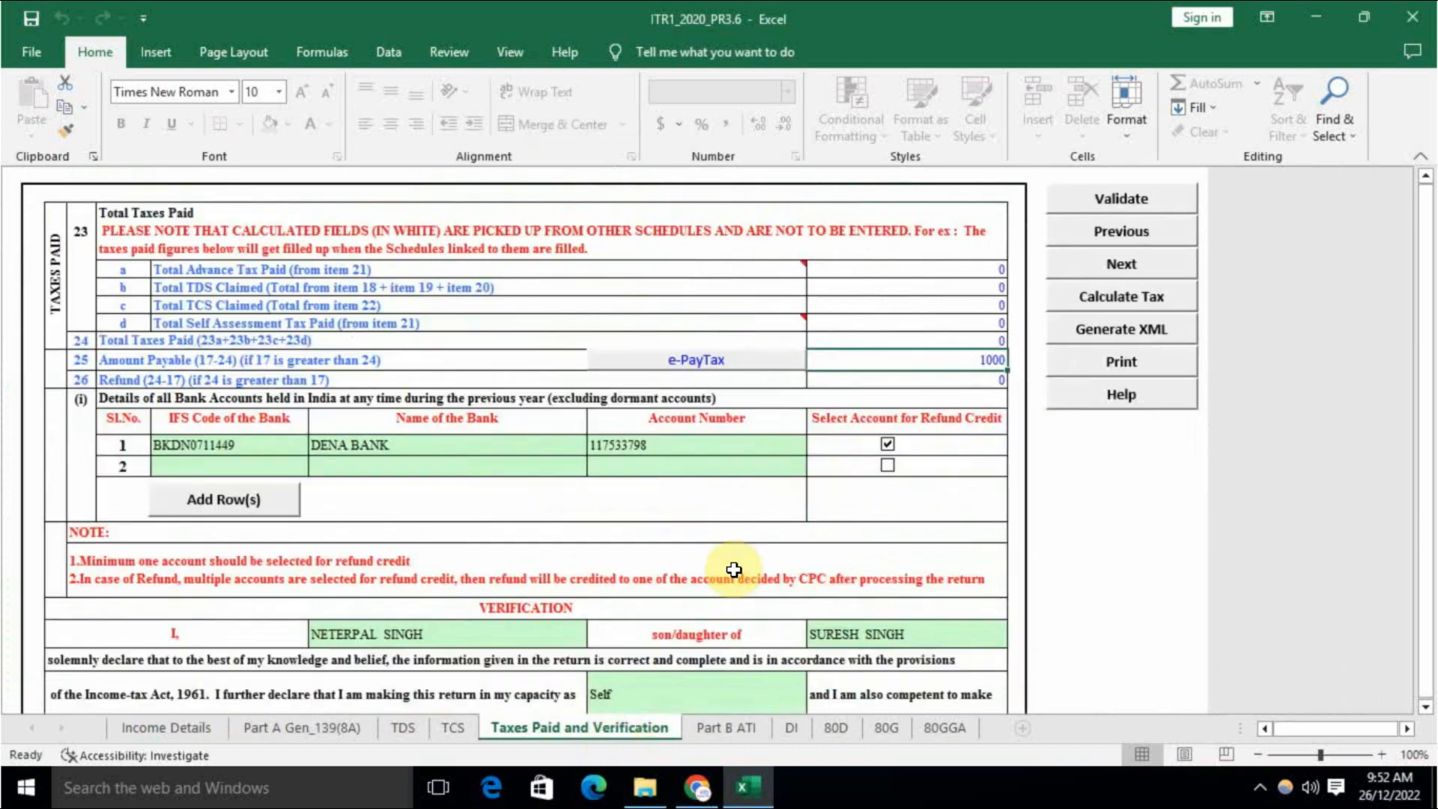
click(730, 725)
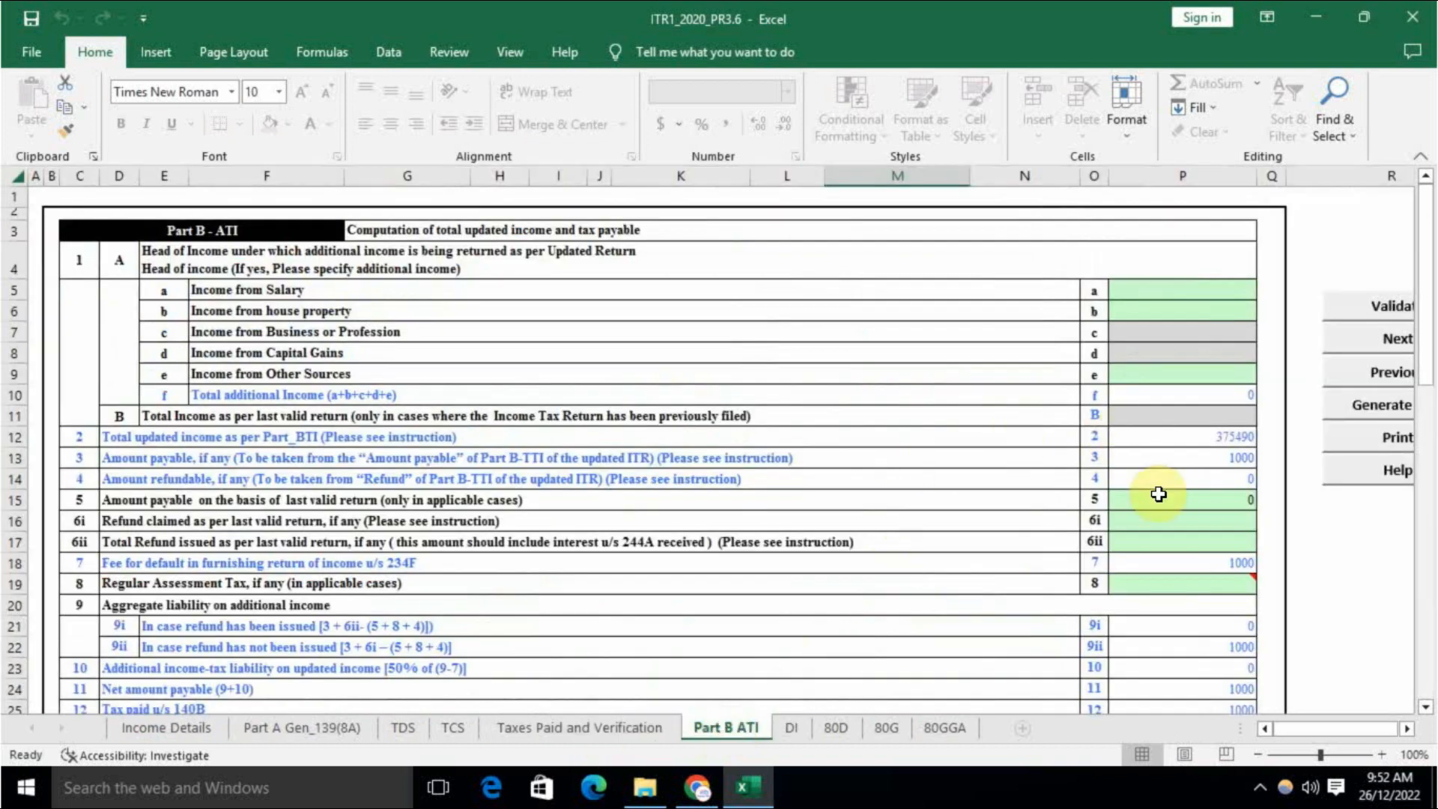
Step: Check the 234F fee, net payable 1000, 140B tax paid and zero tax due
scroll(1265, 561, down, 1)
click(1239, 511)
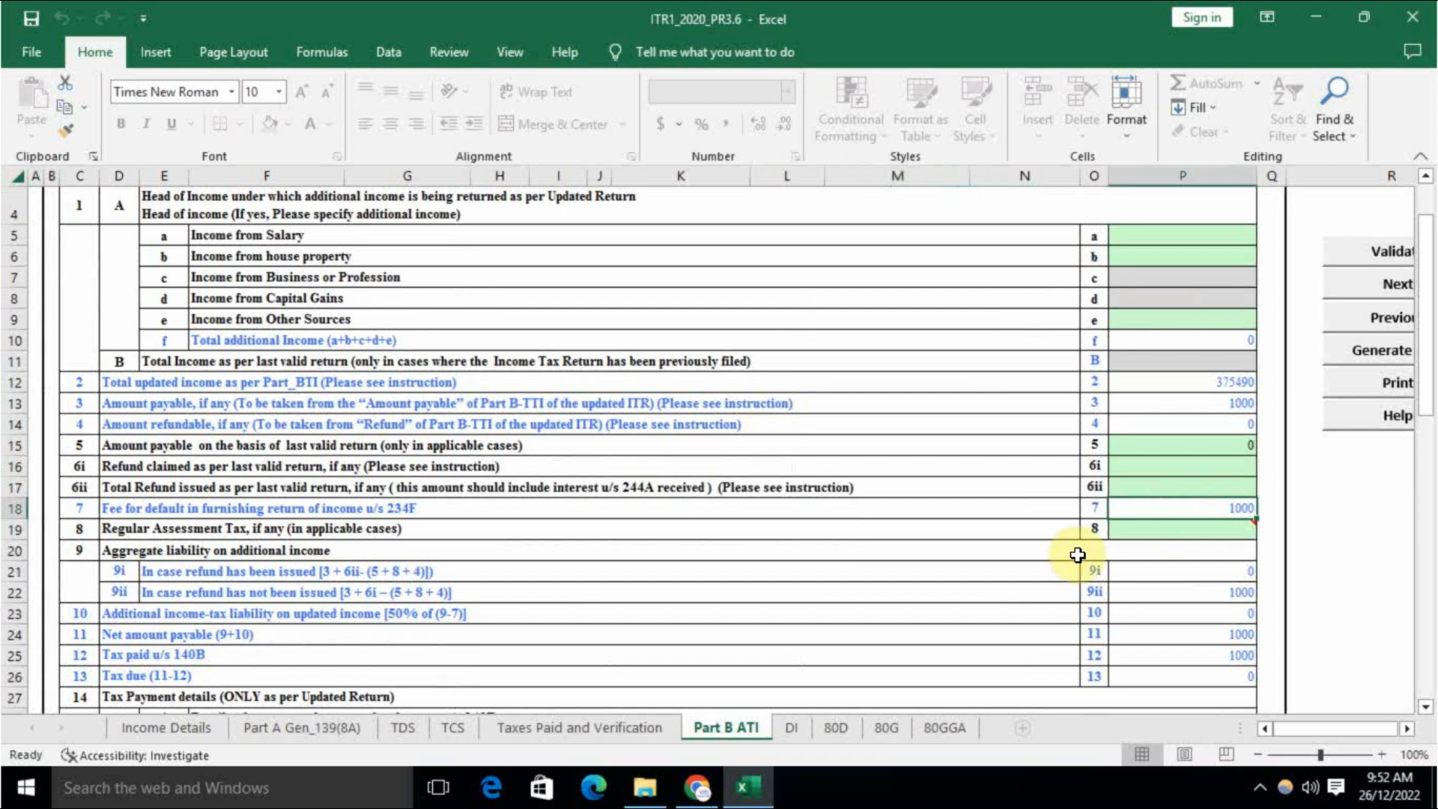
scroll(973, 558, down, 2)
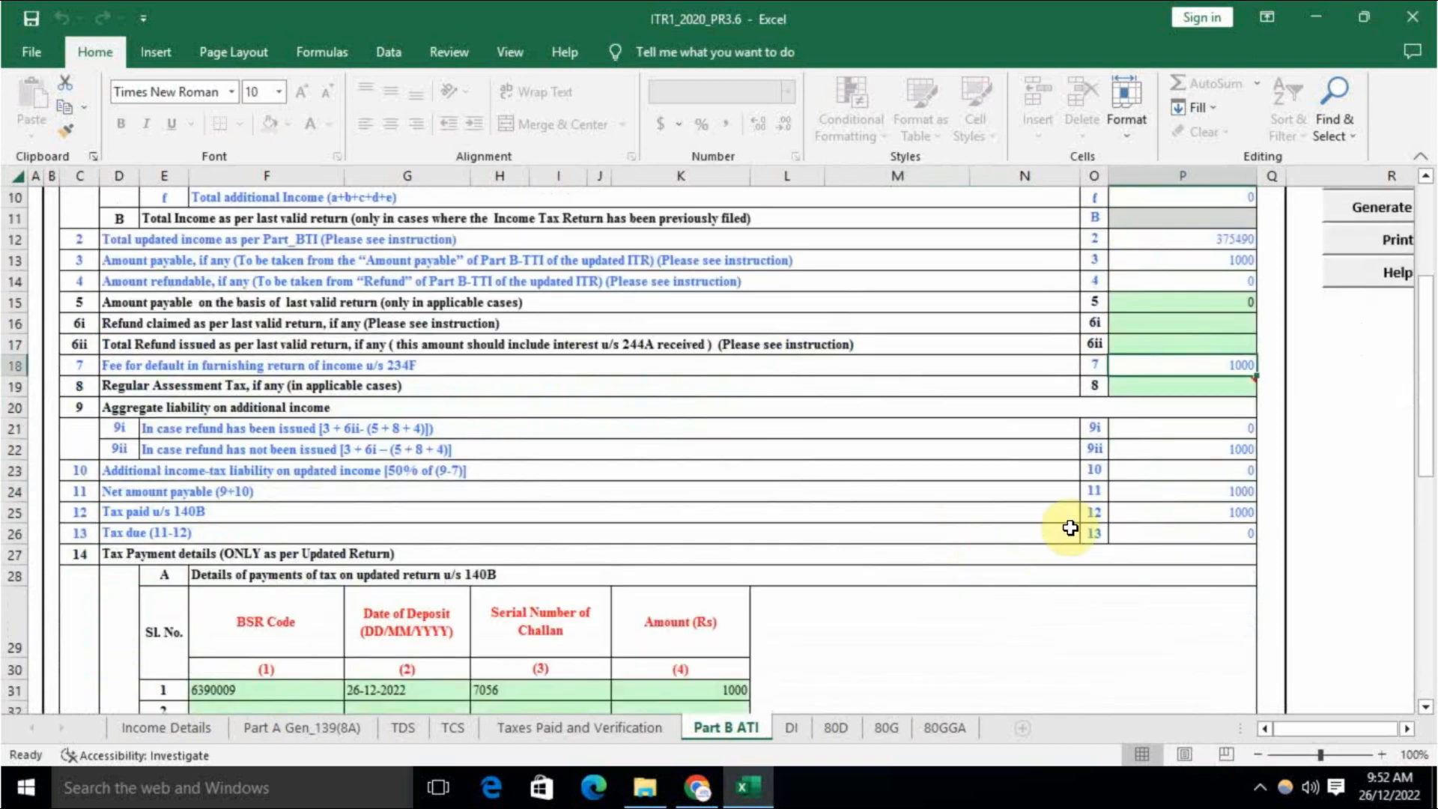
click(1207, 492)
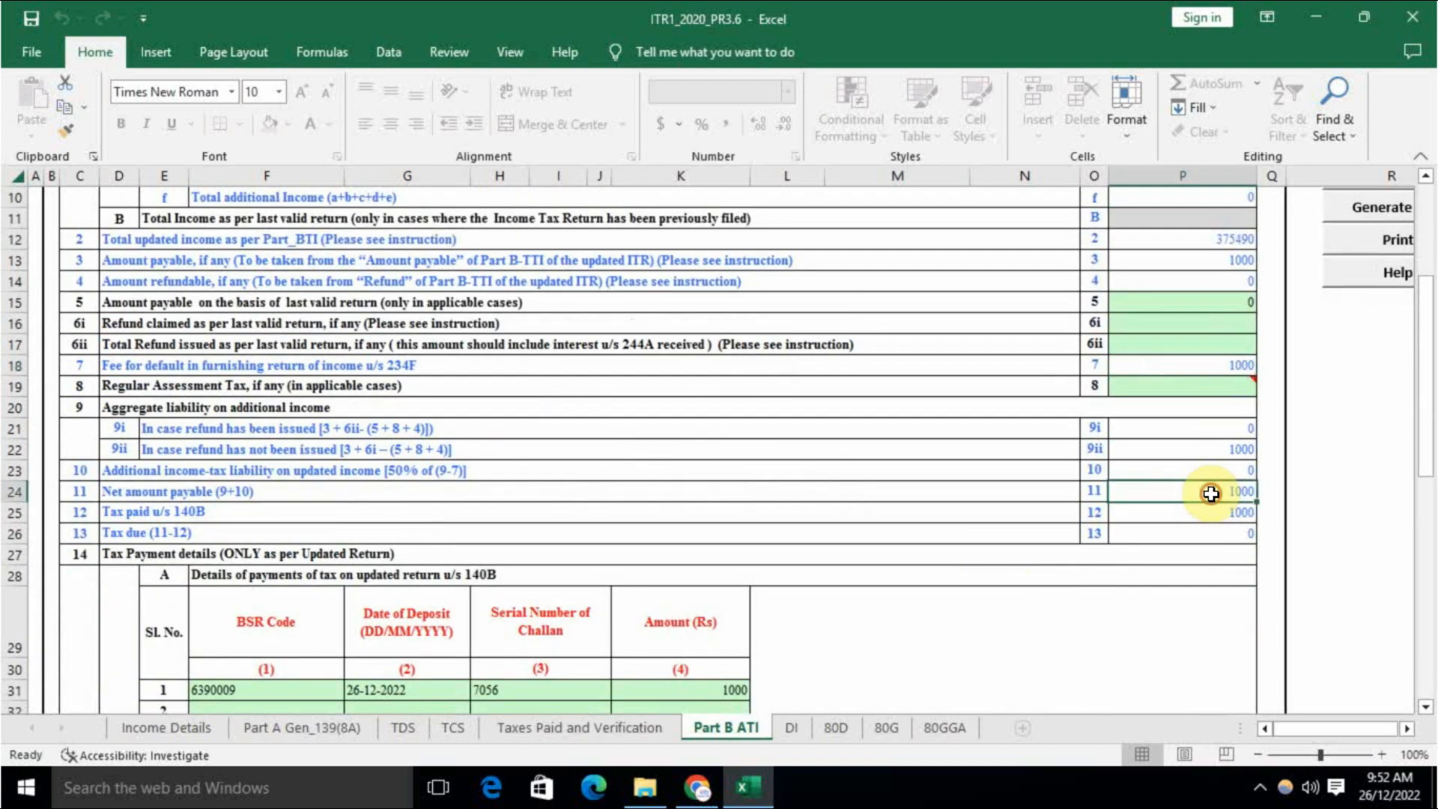
click(1210, 511)
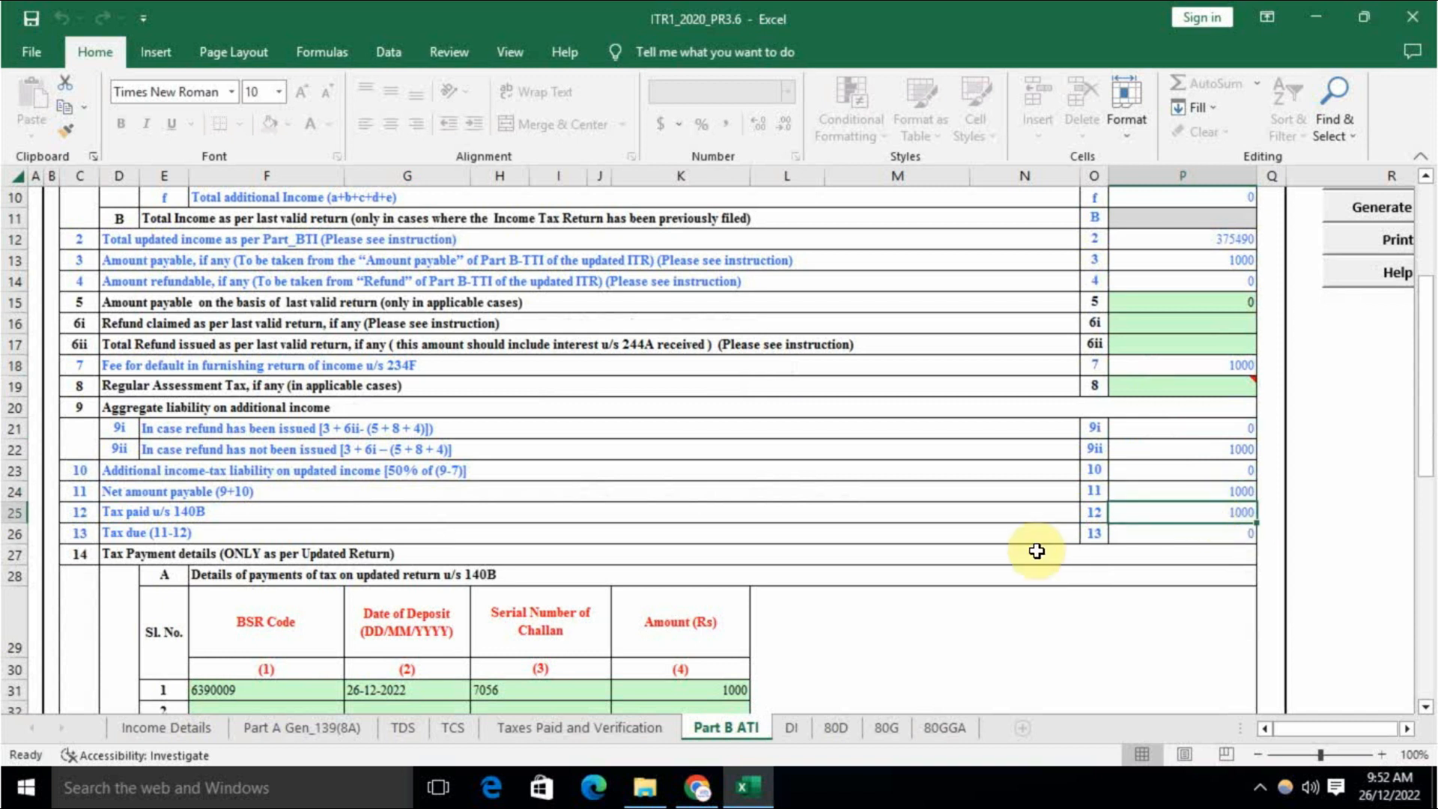
click(1198, 532)
scroll(683, 556, down, 4)
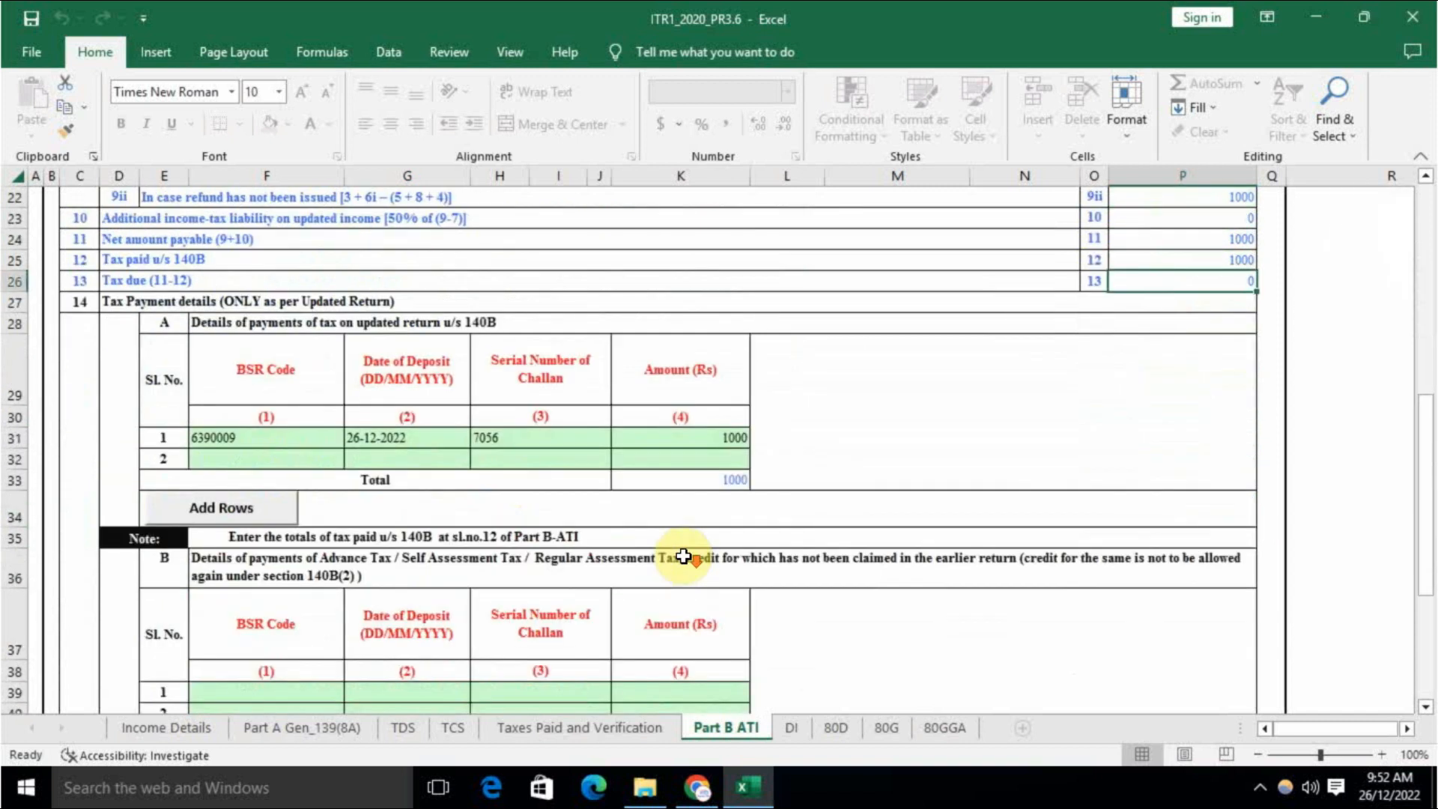
Step: Generate the return XML, acknowledging three reminders, and save it beside the ITR1_2020_PR3.6 workbook
click(174, 728)
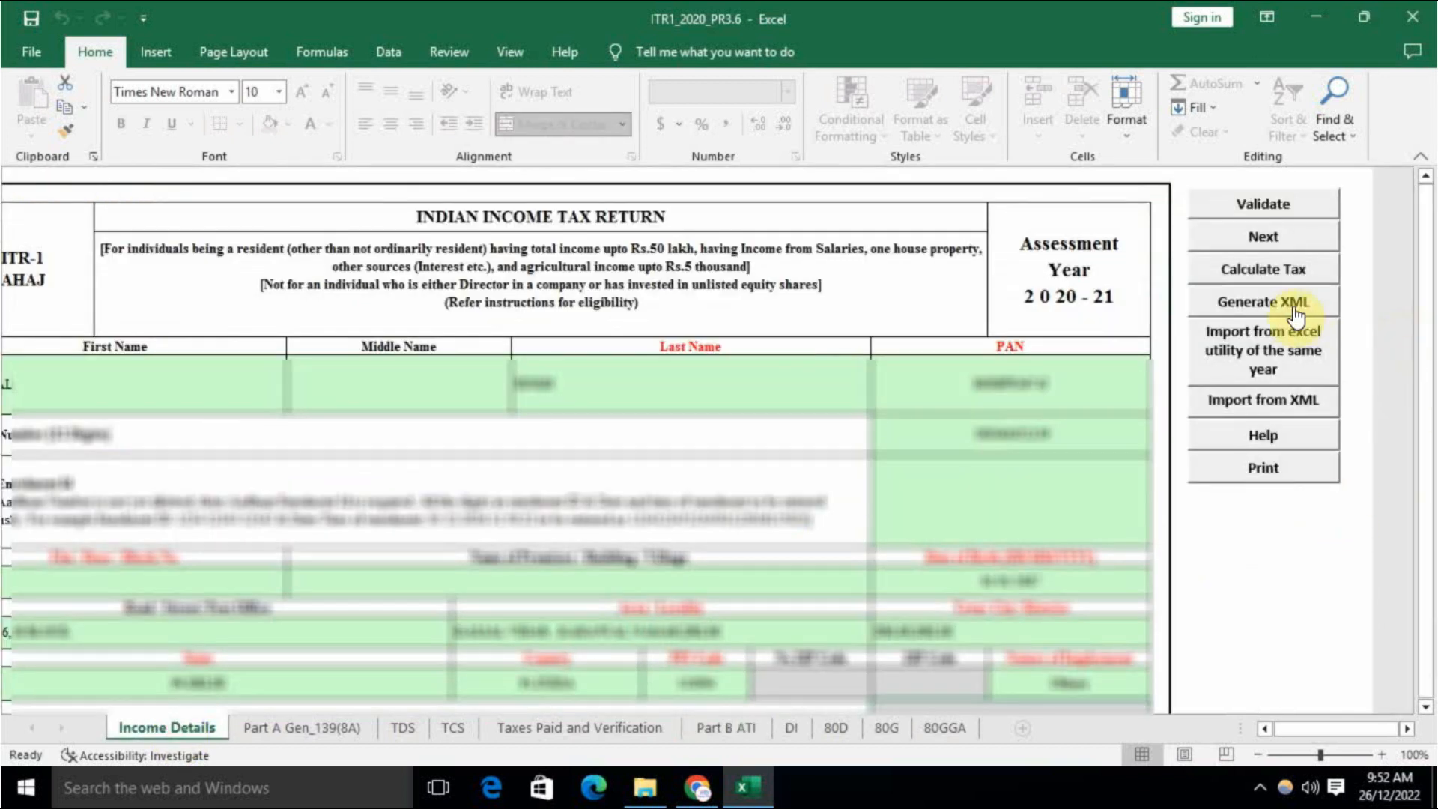
click(1273, 307)
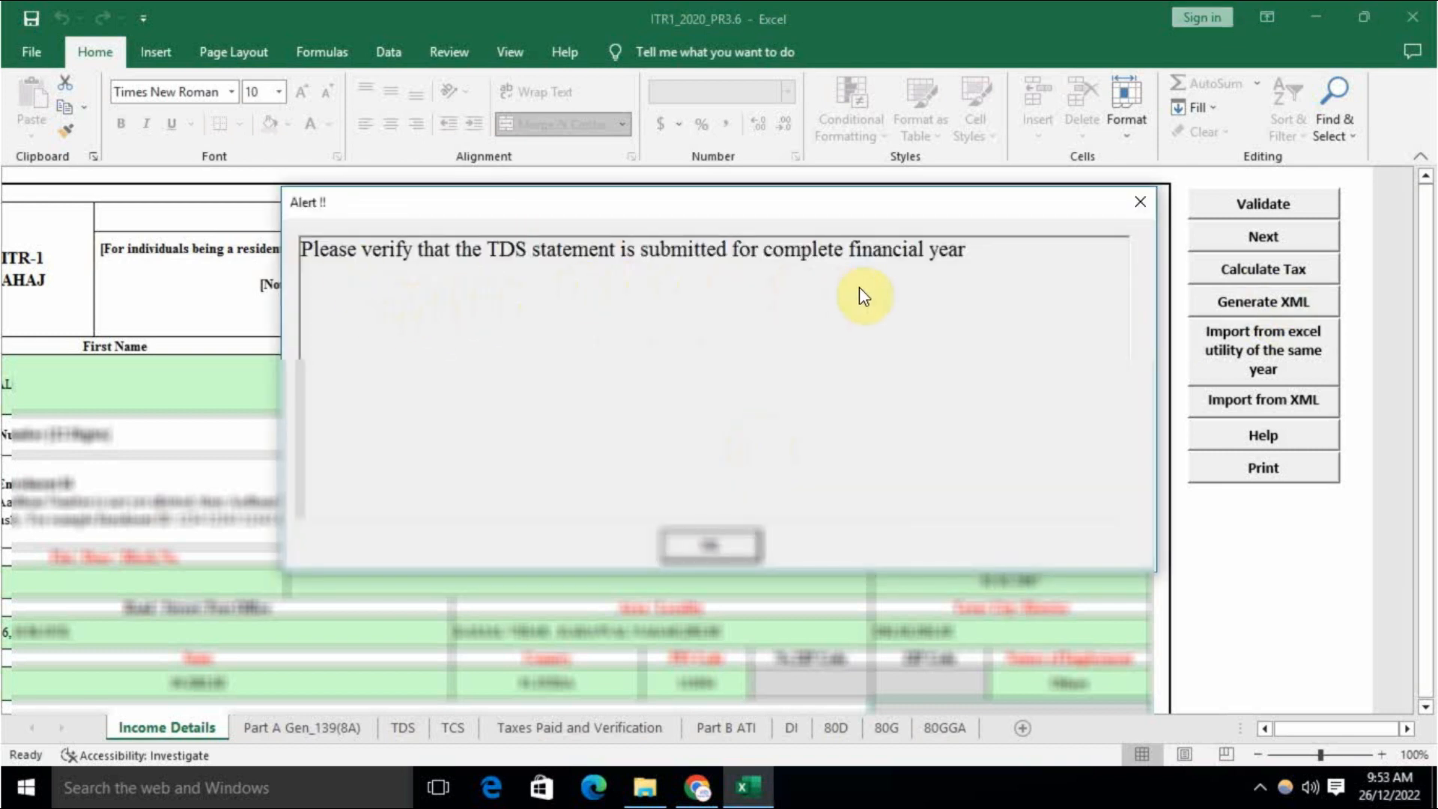
click(711, 545)
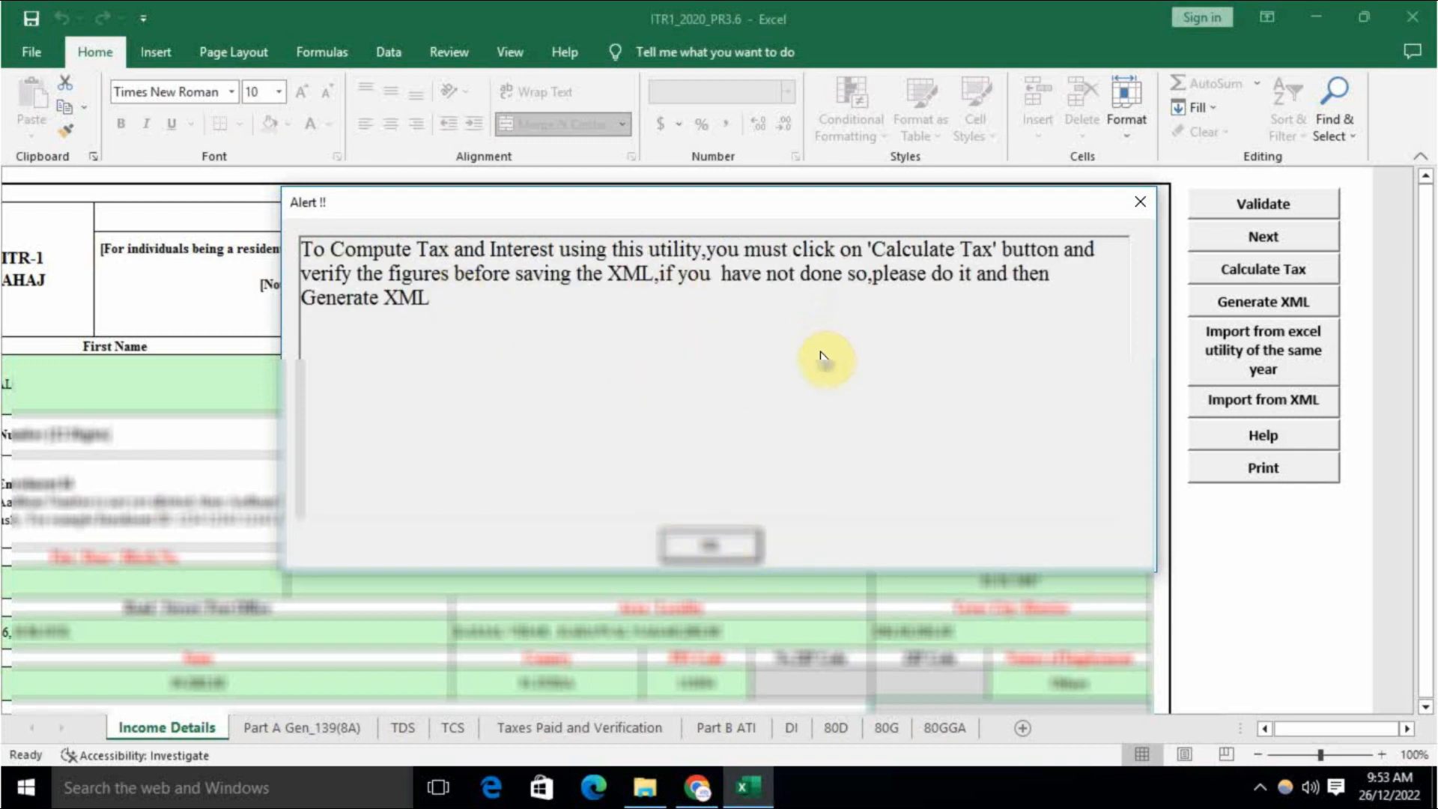
click(711, 545)
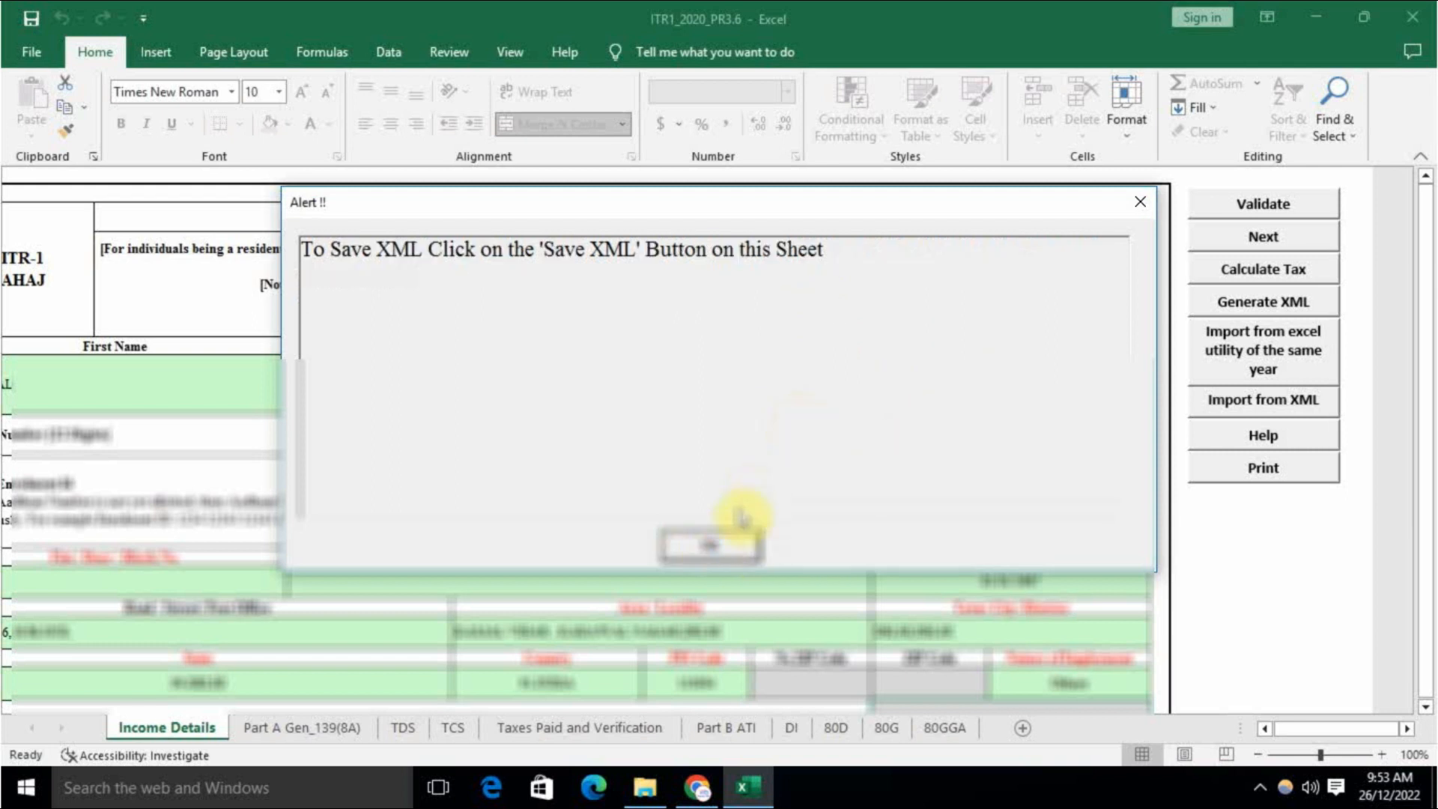
click(712, 545)
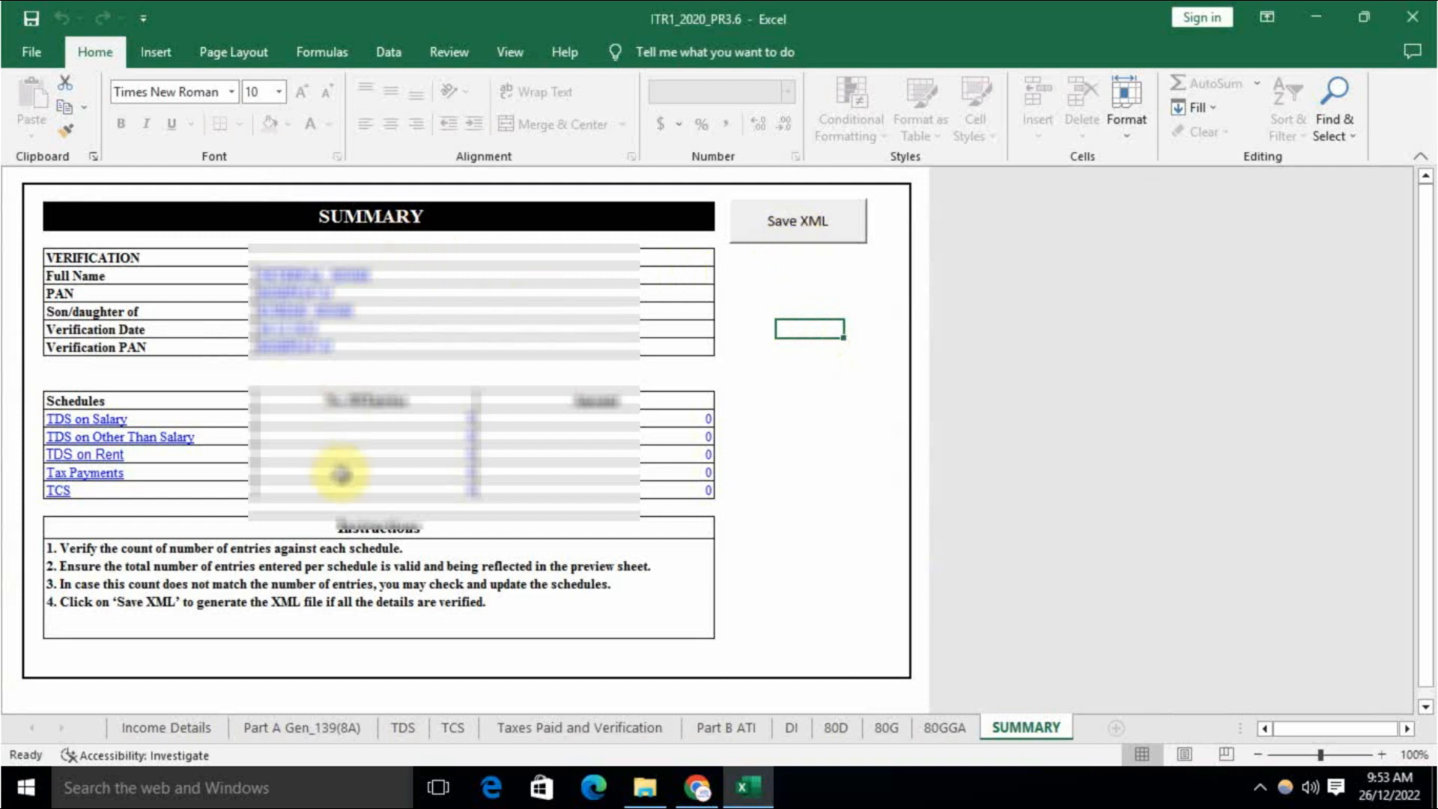
click(822, 237)
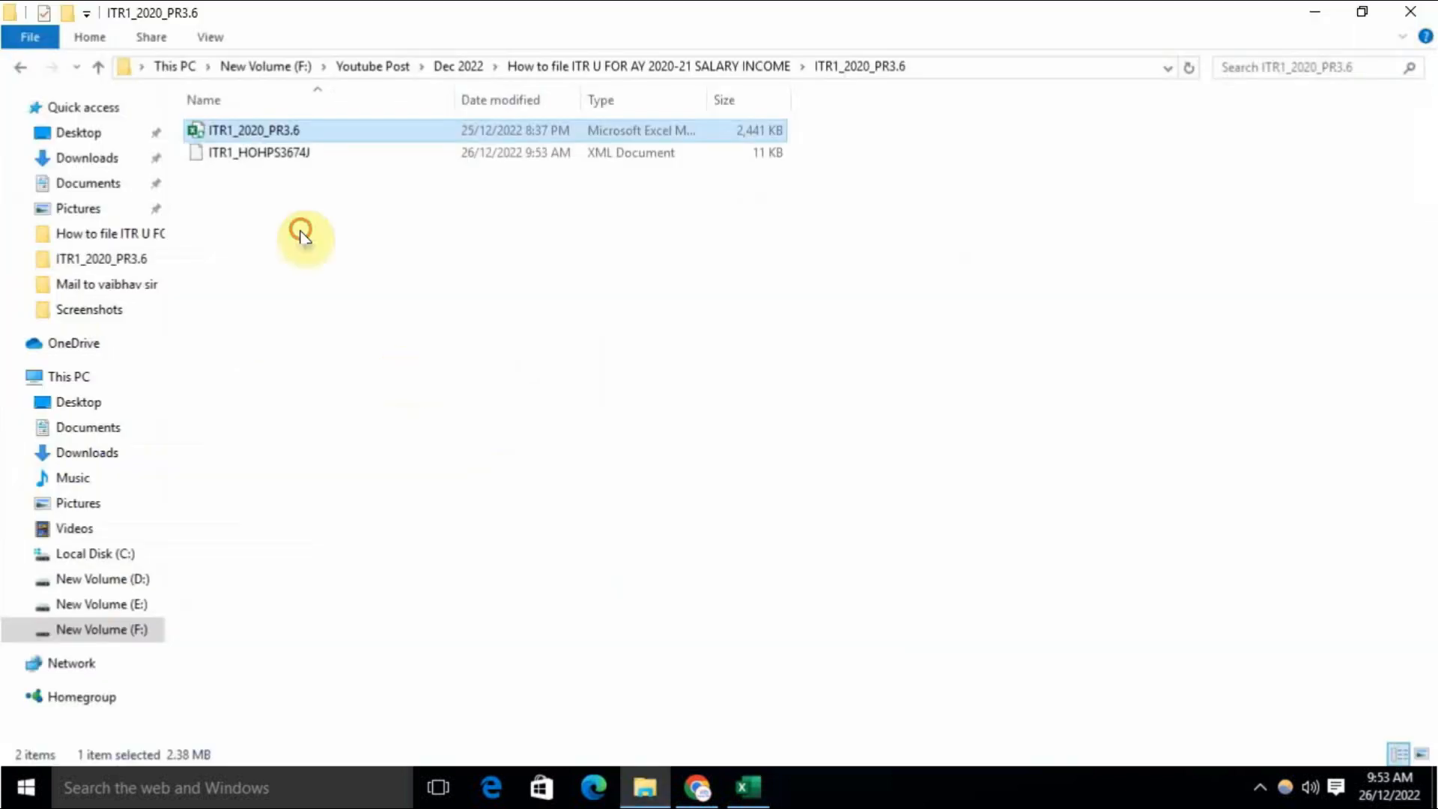
click(307, 228)
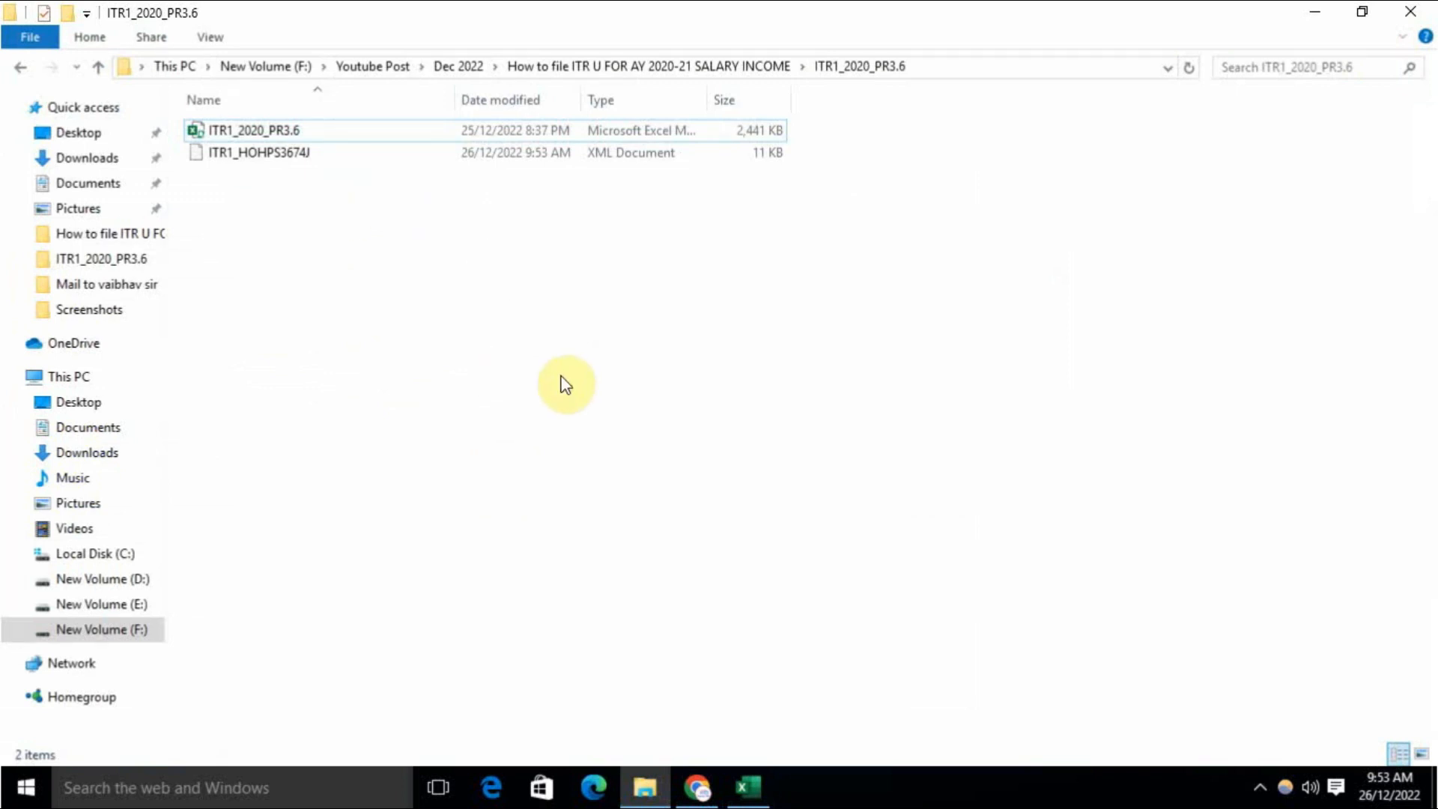
click(1316, 11)
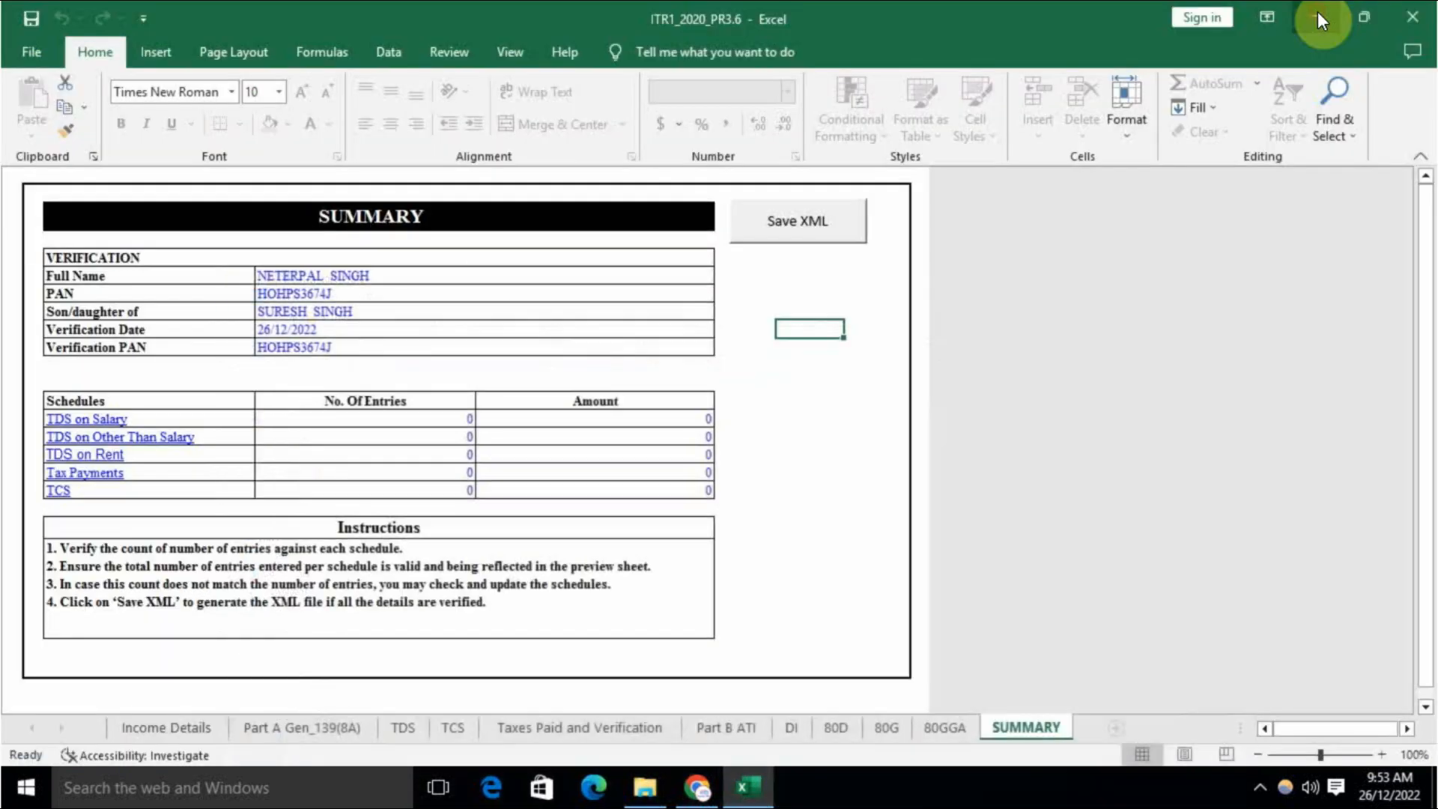
Step: Sign in to the e-Filing portal and start filing an income tax return
click(1317, 11)
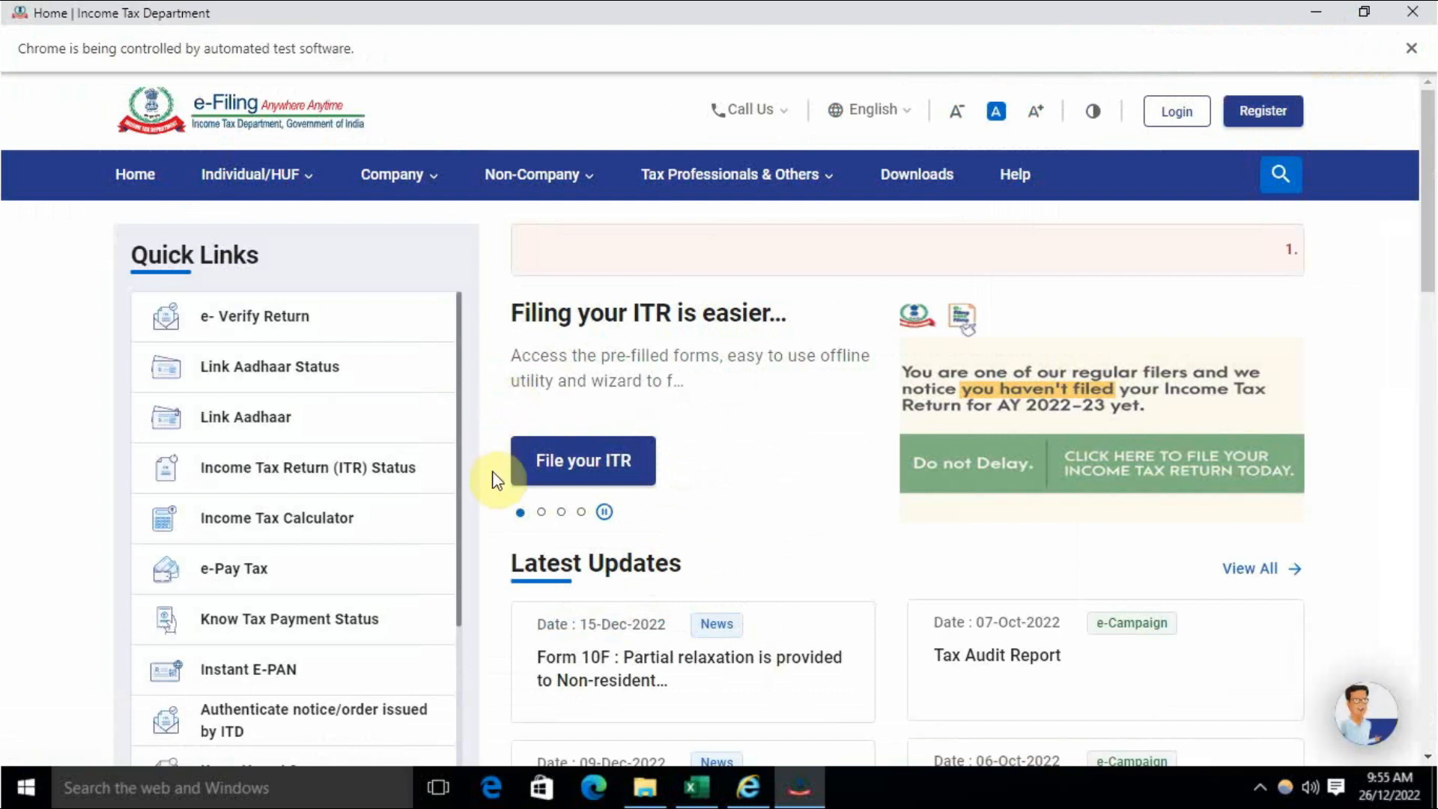
click(1156, 122)
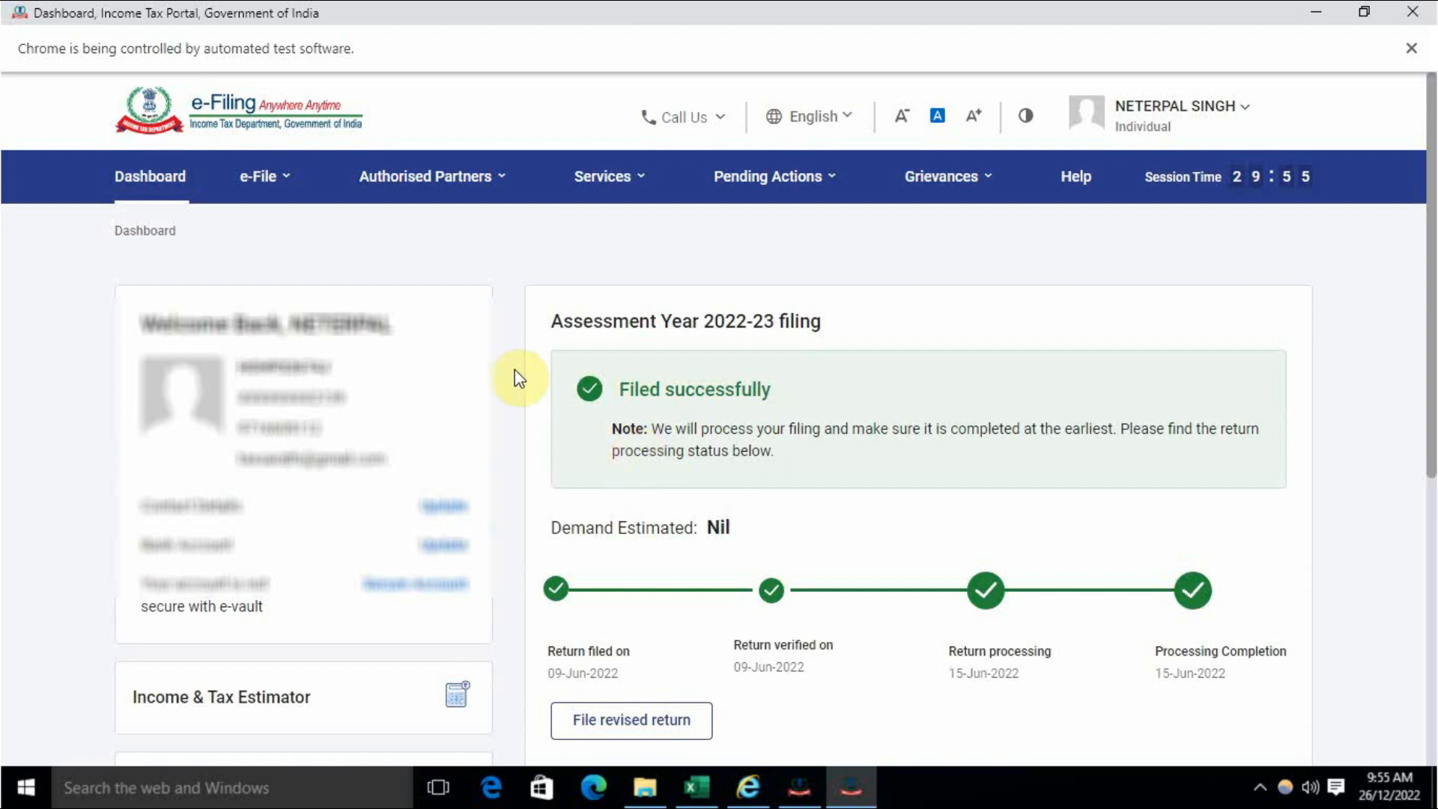
click(292, 187)
mouse_move(289, 234)
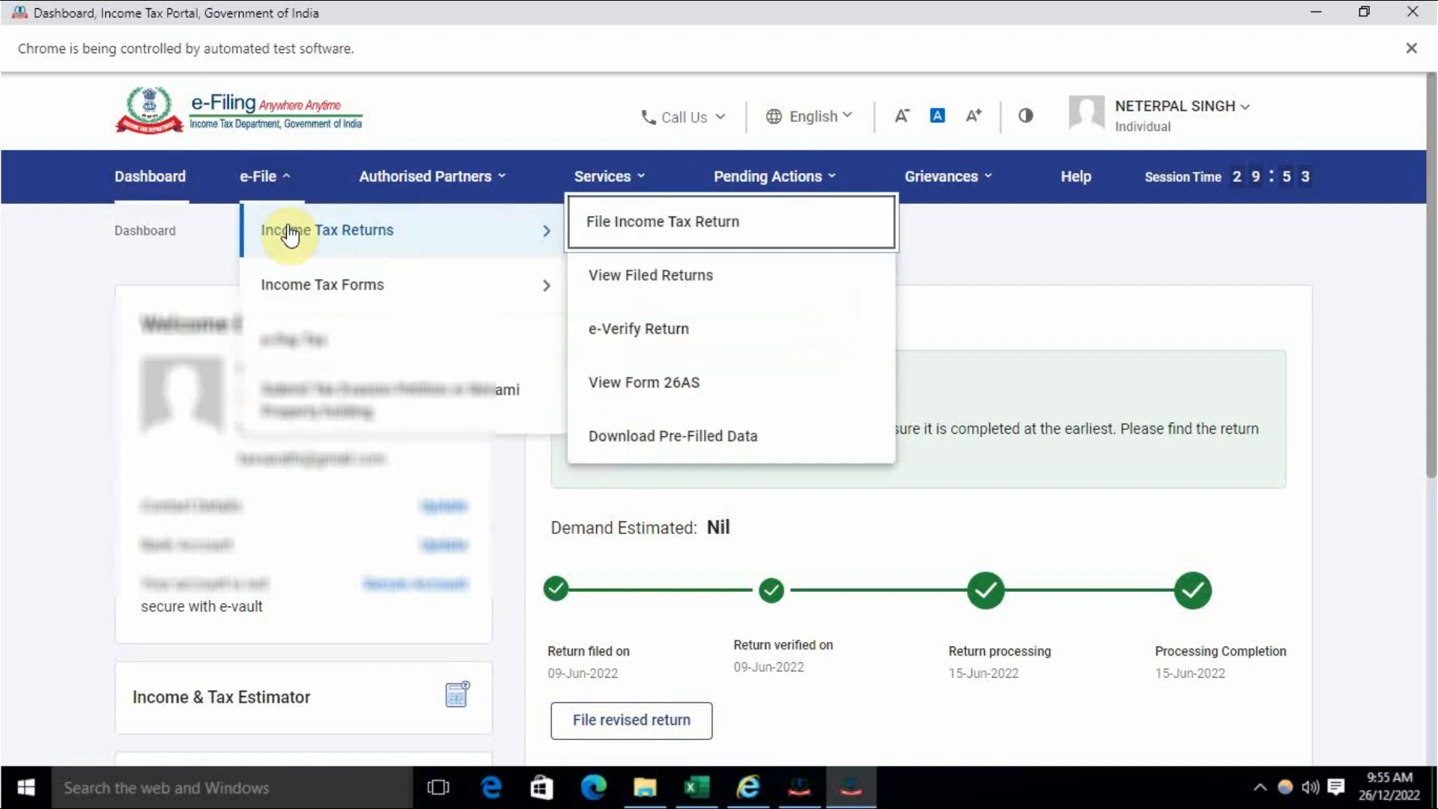
click(682, 234)
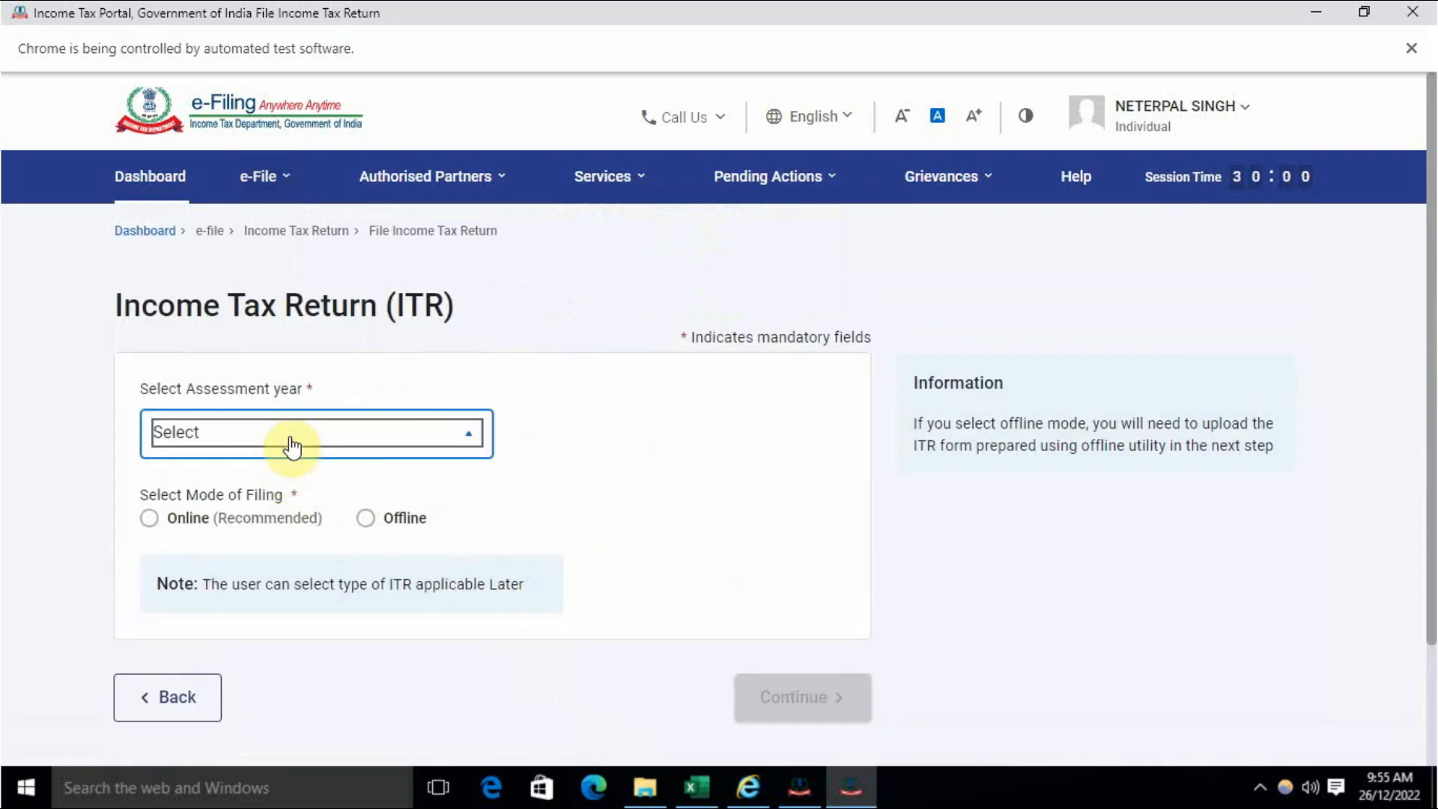
Step: Select assessment year 2020-21 with filing type 139(8A) - Updated Return
click(292, 442)
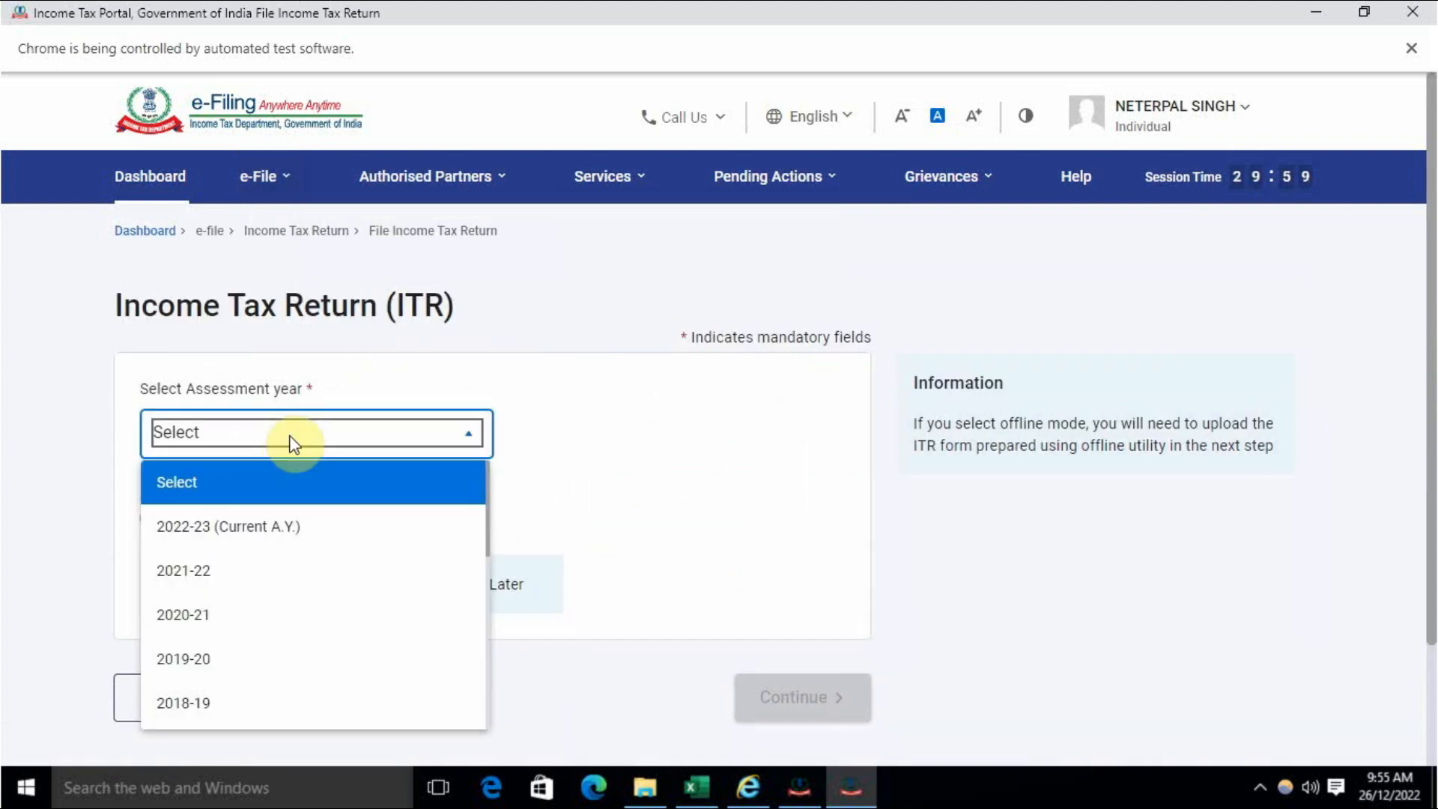
click(222, 627)
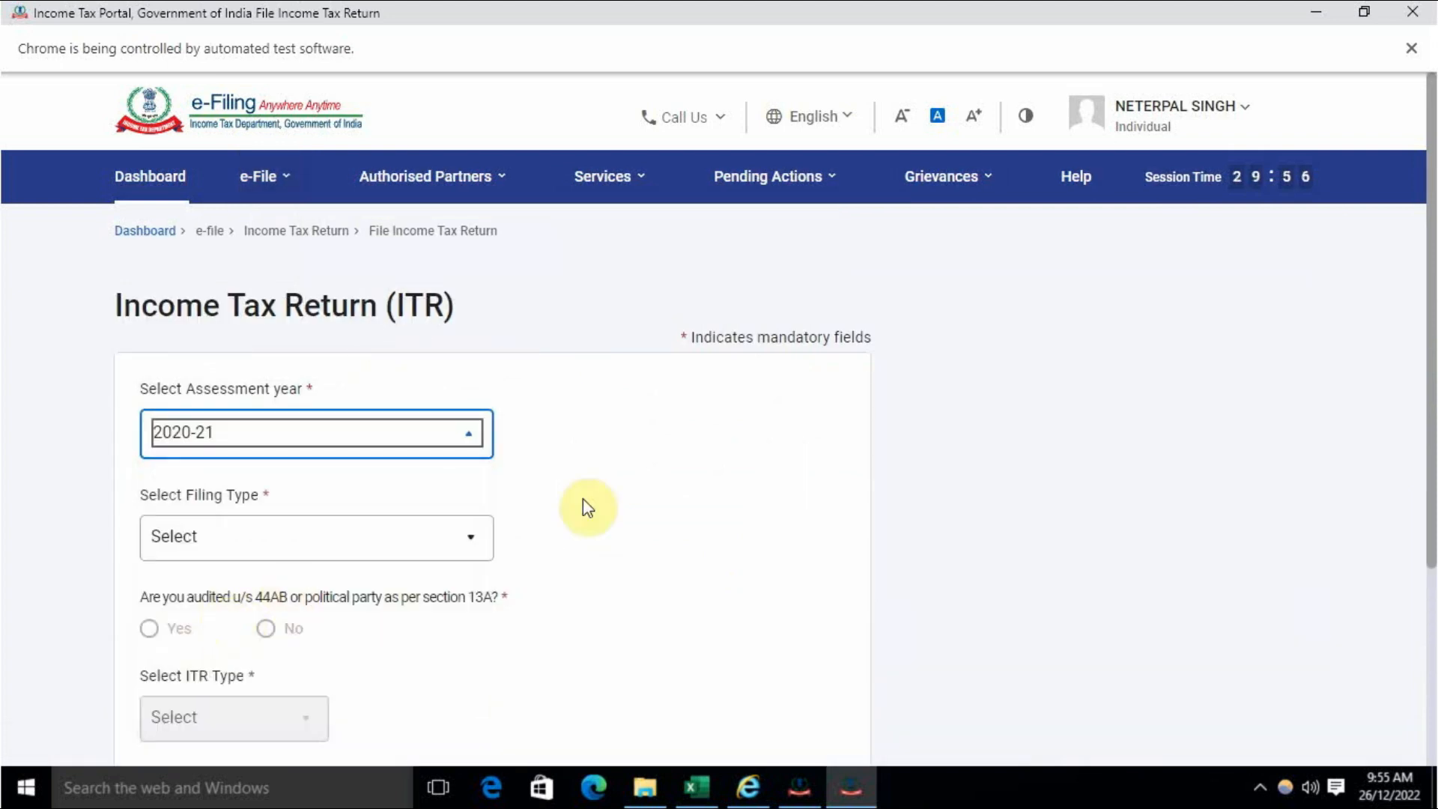
scroll(657, 466, down, 2)
click(375, 383)
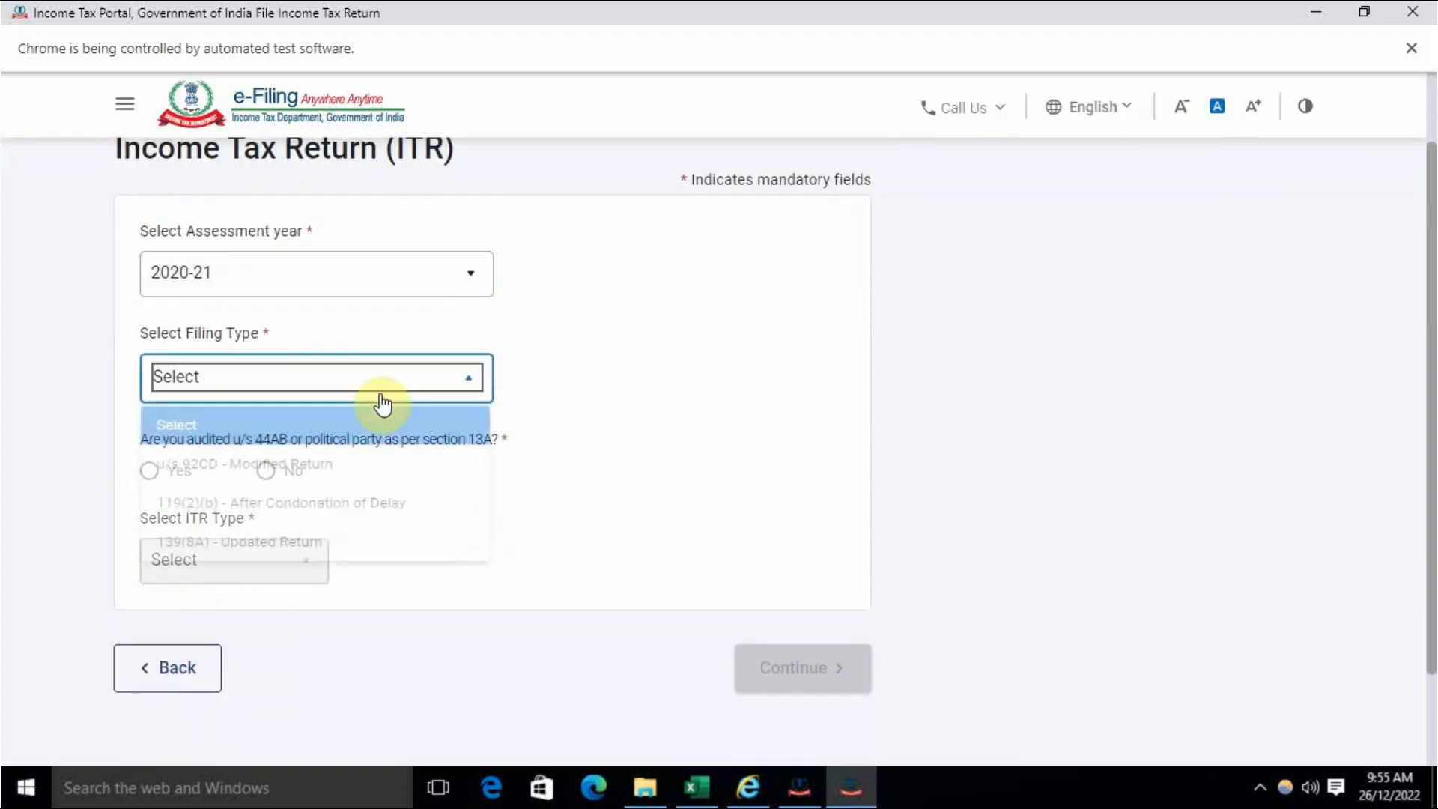
click(275, 562)
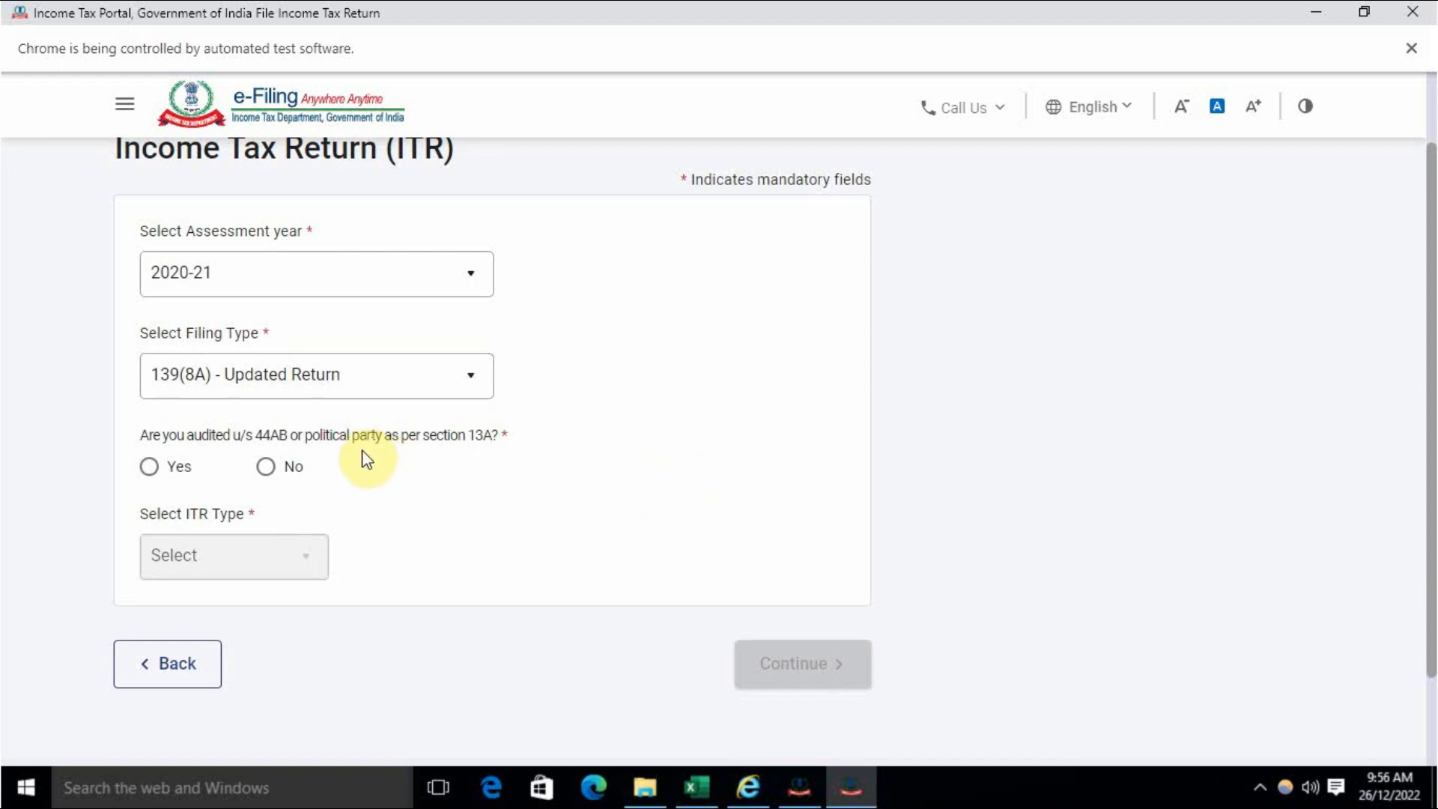
Step: Mark the return as not audited, choose ITR-1, and continue to the upload page
click(268, 467)
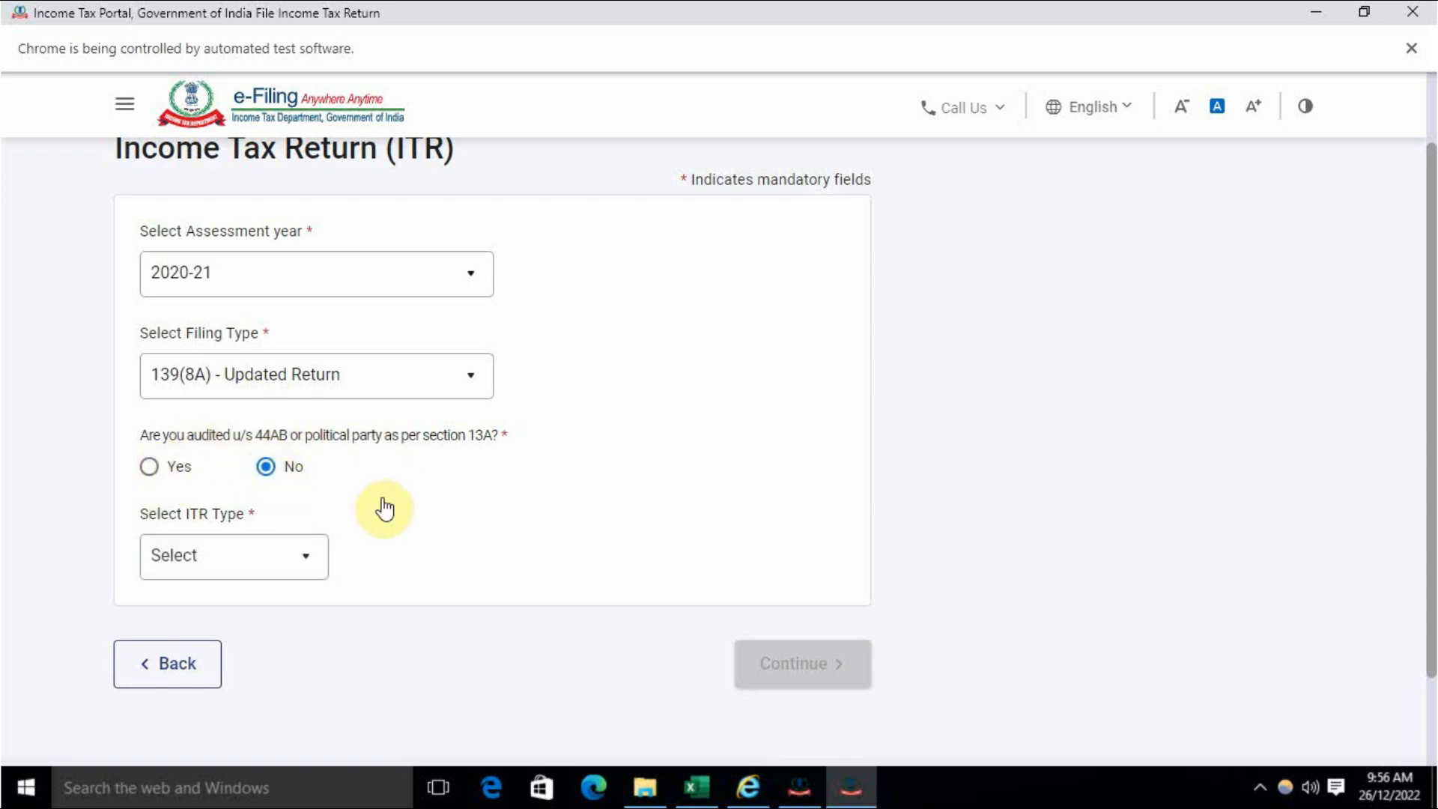
click(270, 568)
click(189, 423)
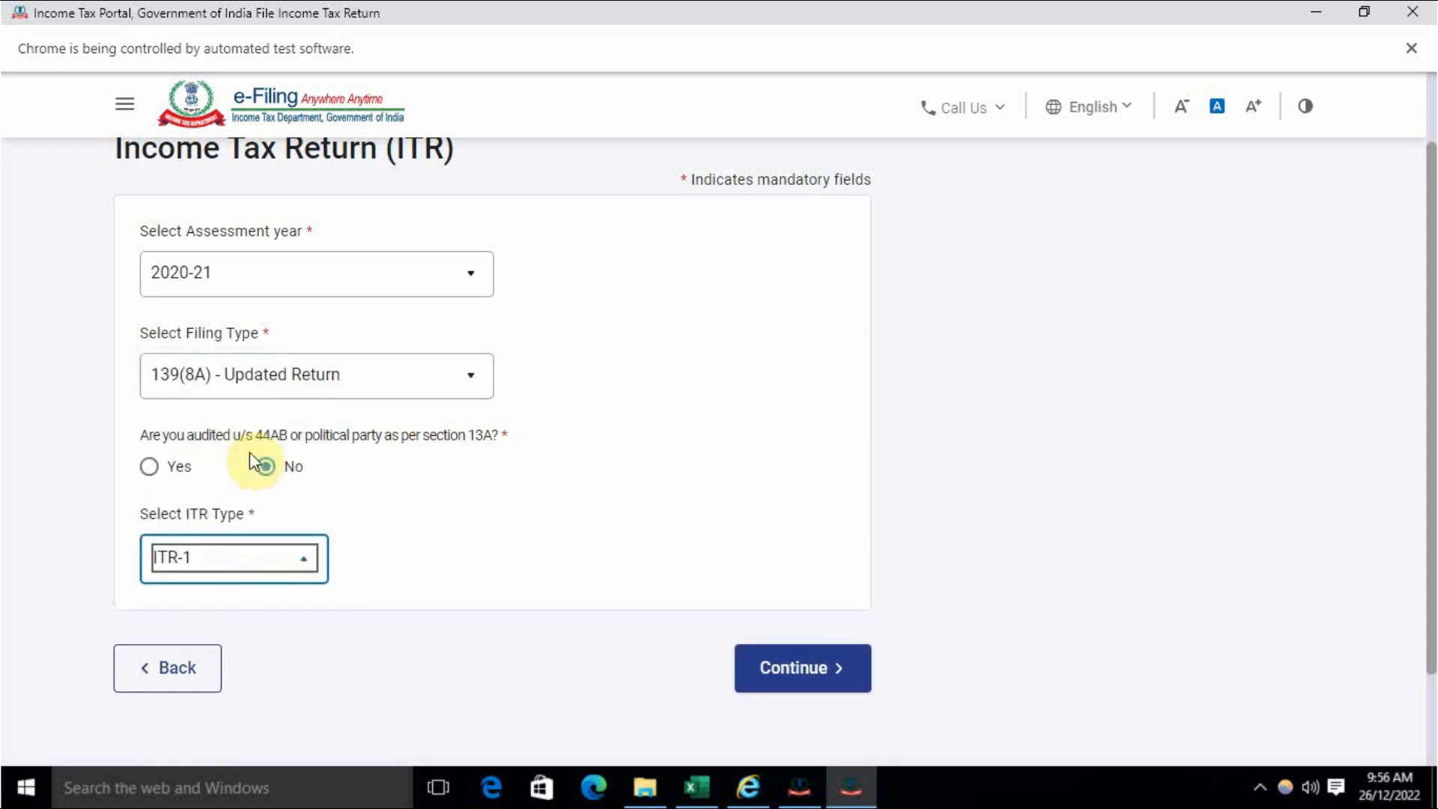
click(796, 668)
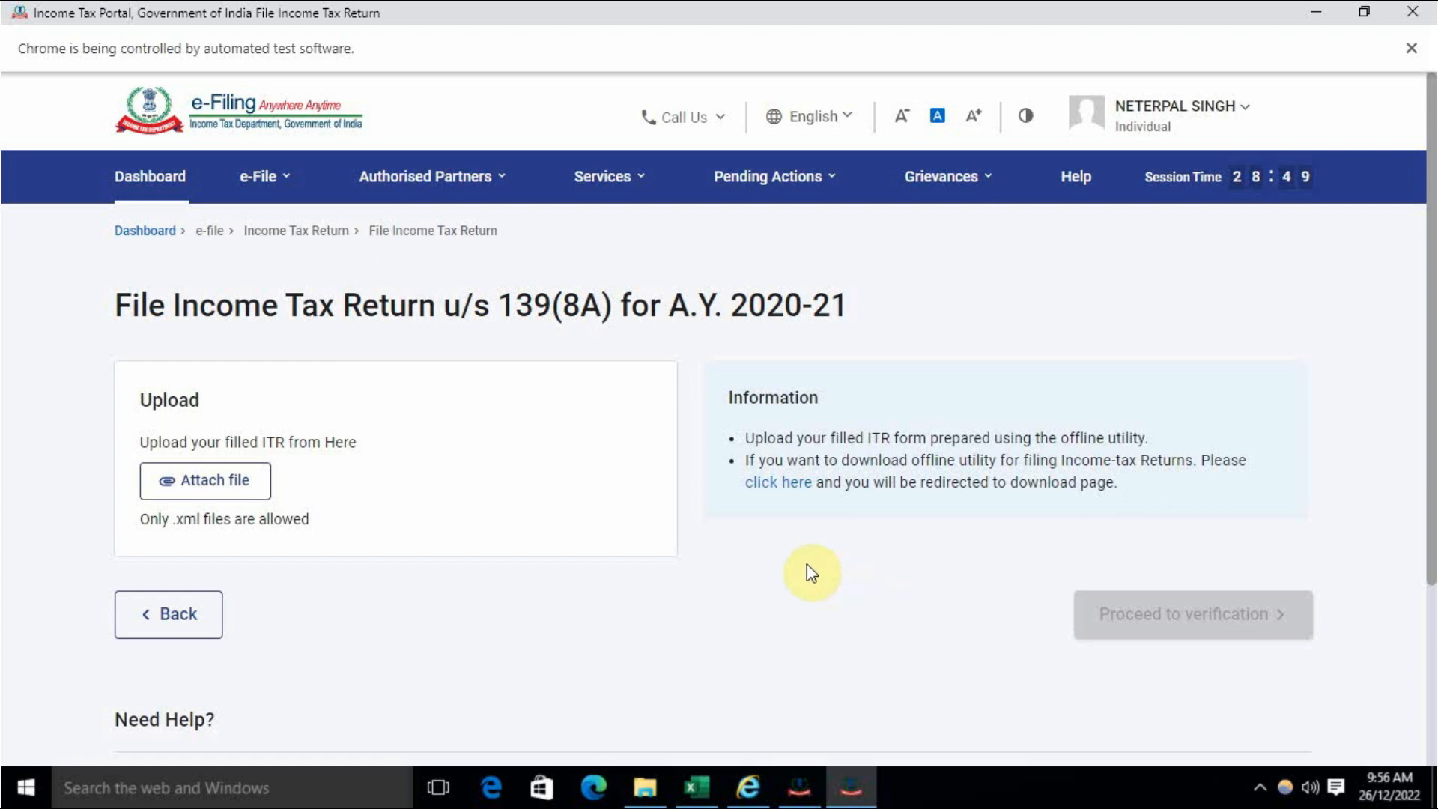
Step: Scroll through the e-Filing portal page, reviewing the 139(8A) upload page and home page footer
scroll(775, 555, down, 1)
scroll(775, 555, down, 2)
scroll(772, 552, up, 3)
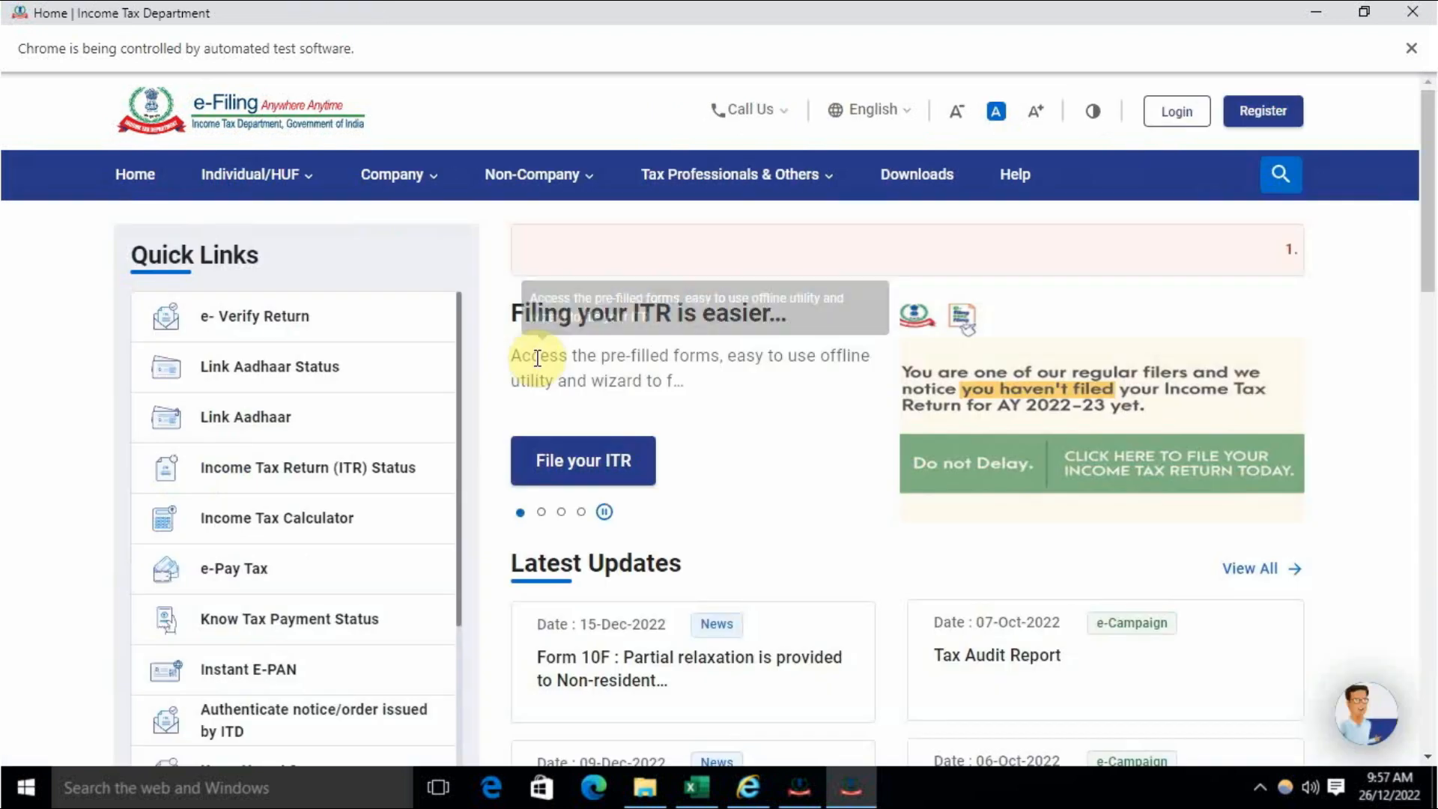
scroll(503, 488, down, 15)
scroll(500, 487, down, 5)
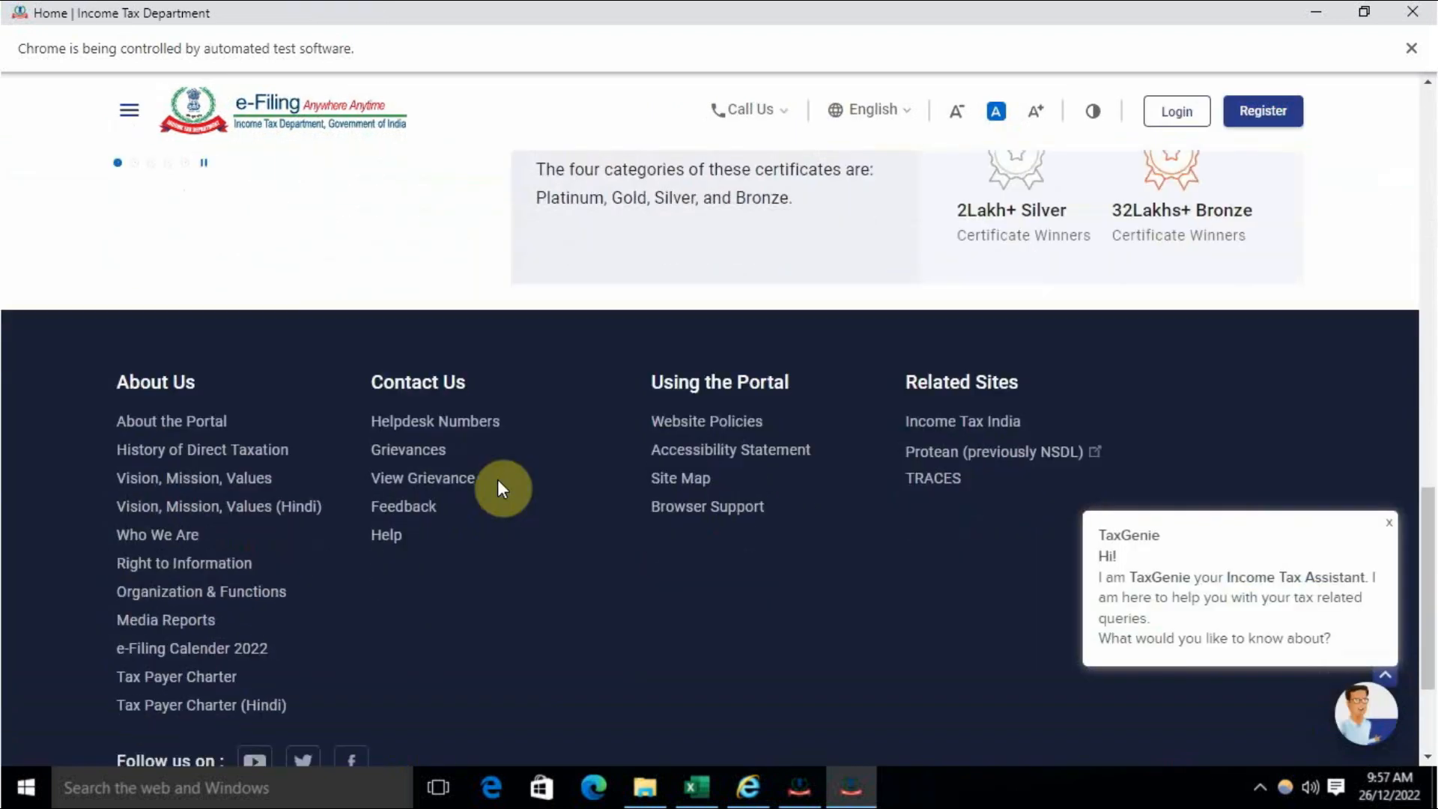